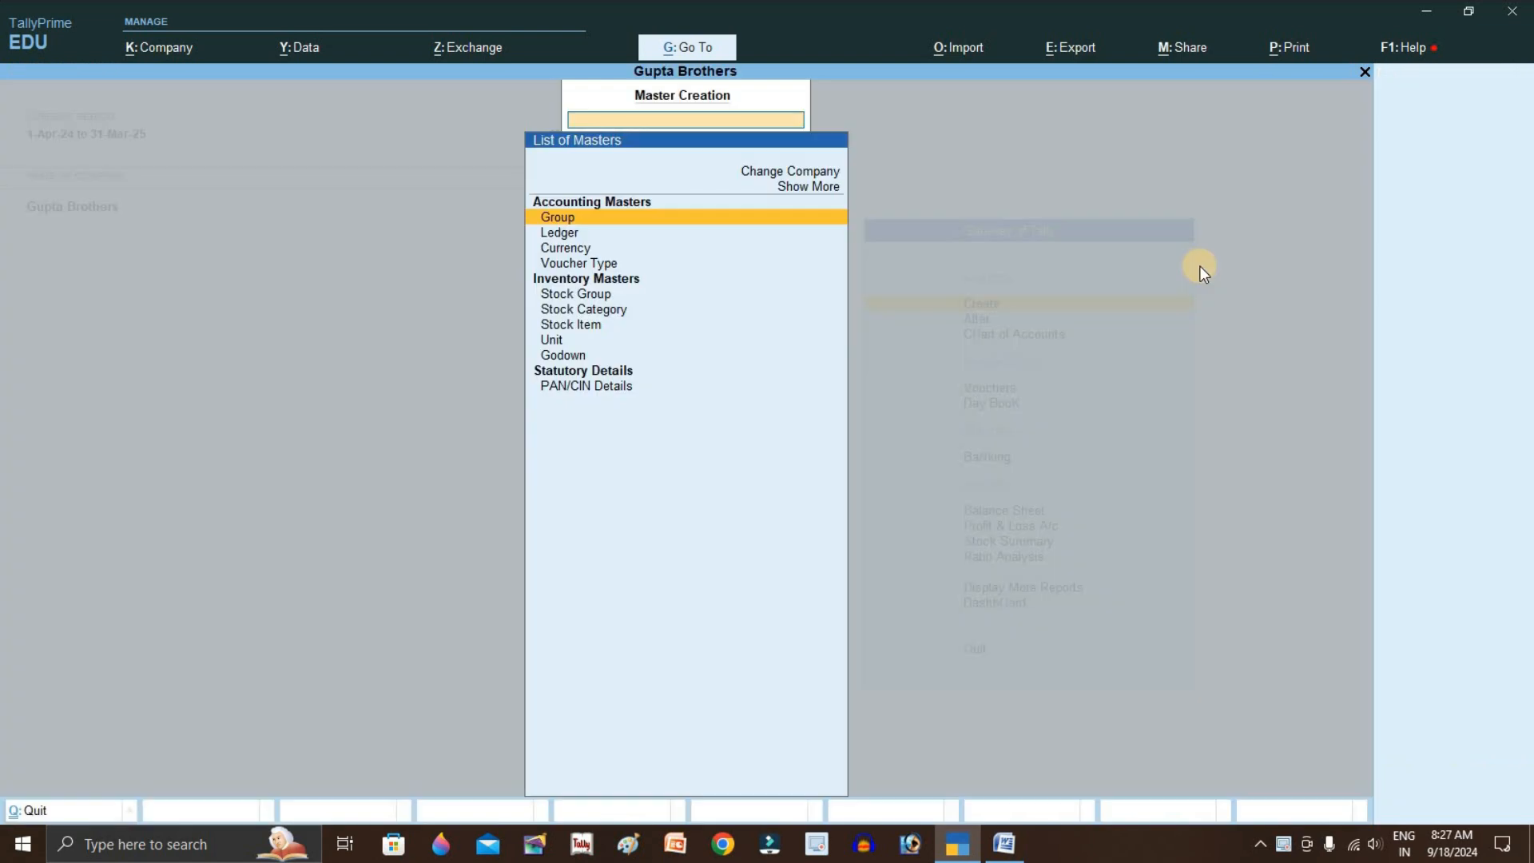
# Create a ledger with the first customer's name under Sundry Debtors and save it
pyautogui.press('Down')
pyautogui.press('Return')
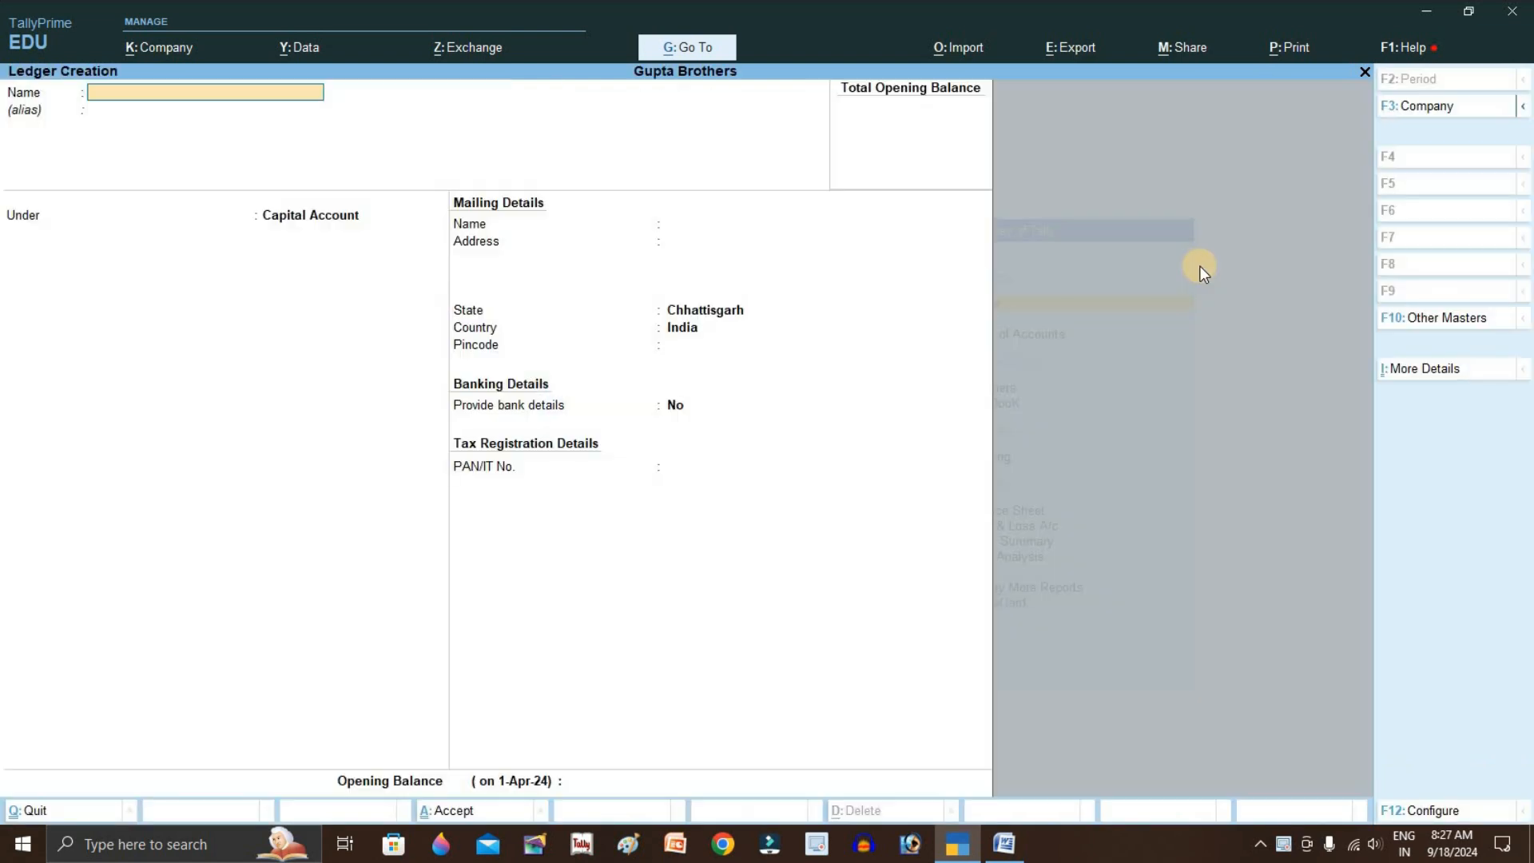
pyautogui.write('Aayush')
pyautogui.press('Return')
pyautogui.press('Return')
pyautogui.write('Su')
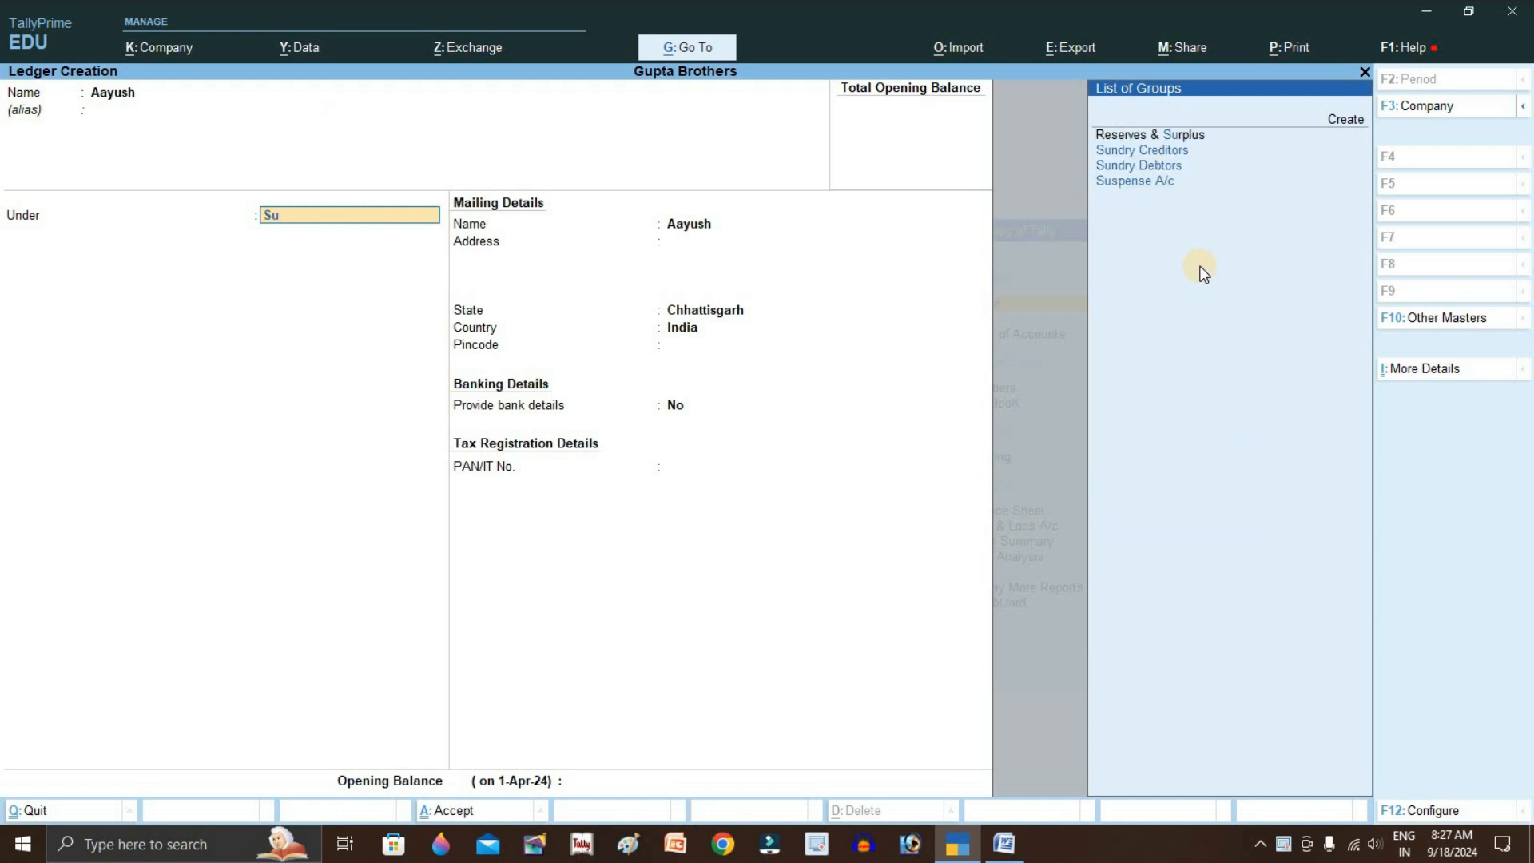
pyautogui.press('Down')
pyautogui.press('Down')
pyautogui.press('Return')
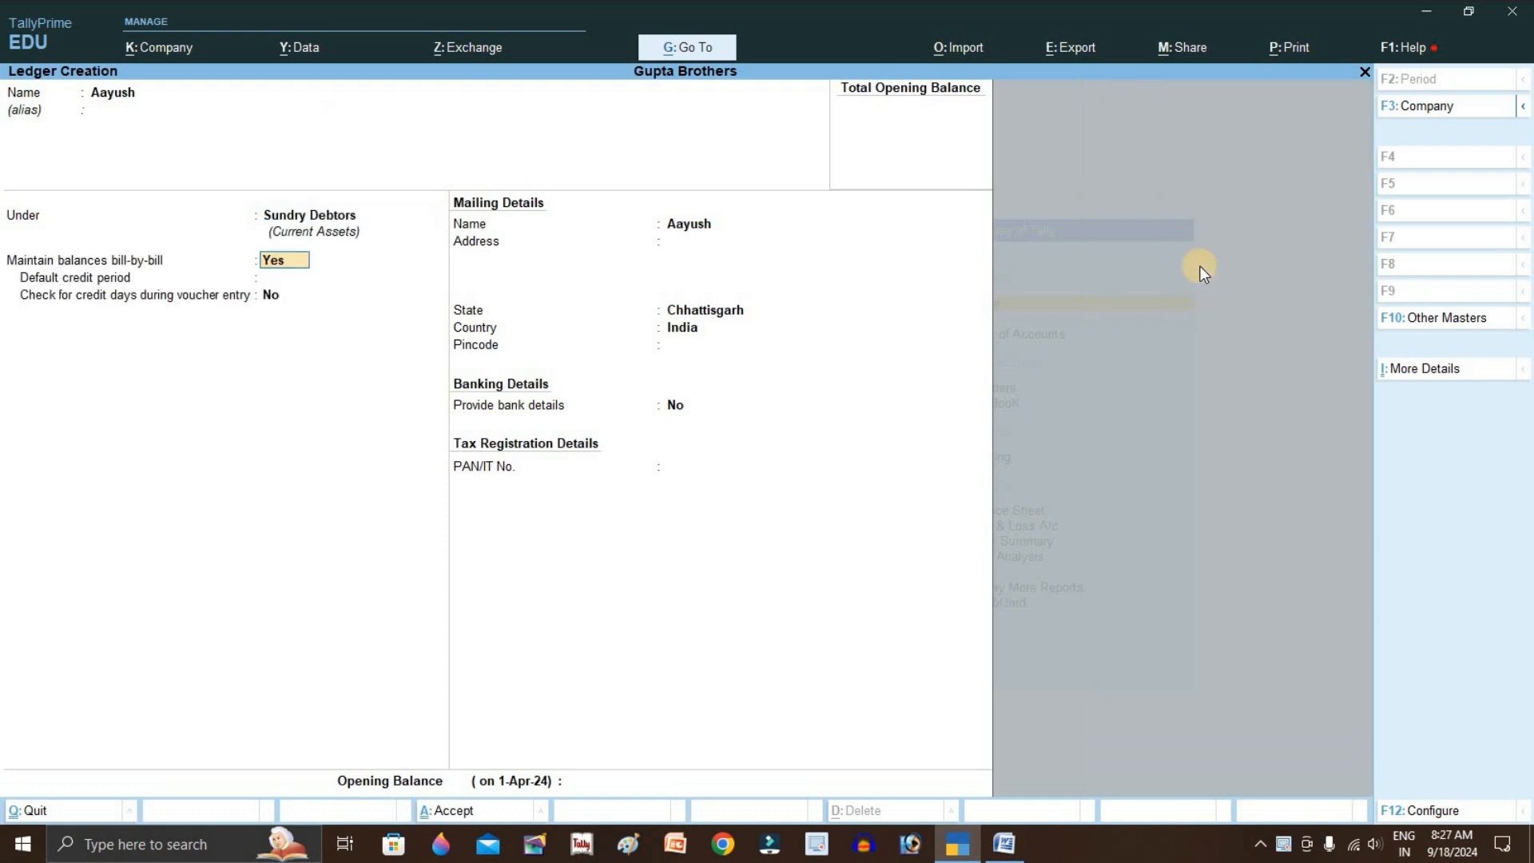
pyautogui.hotkey('ctrl', 'a')
# Create a second customer's ledger under Sundry Debtors with the customer's first name
pyautogui.write('Neelam')
pyautogui.press('Return')
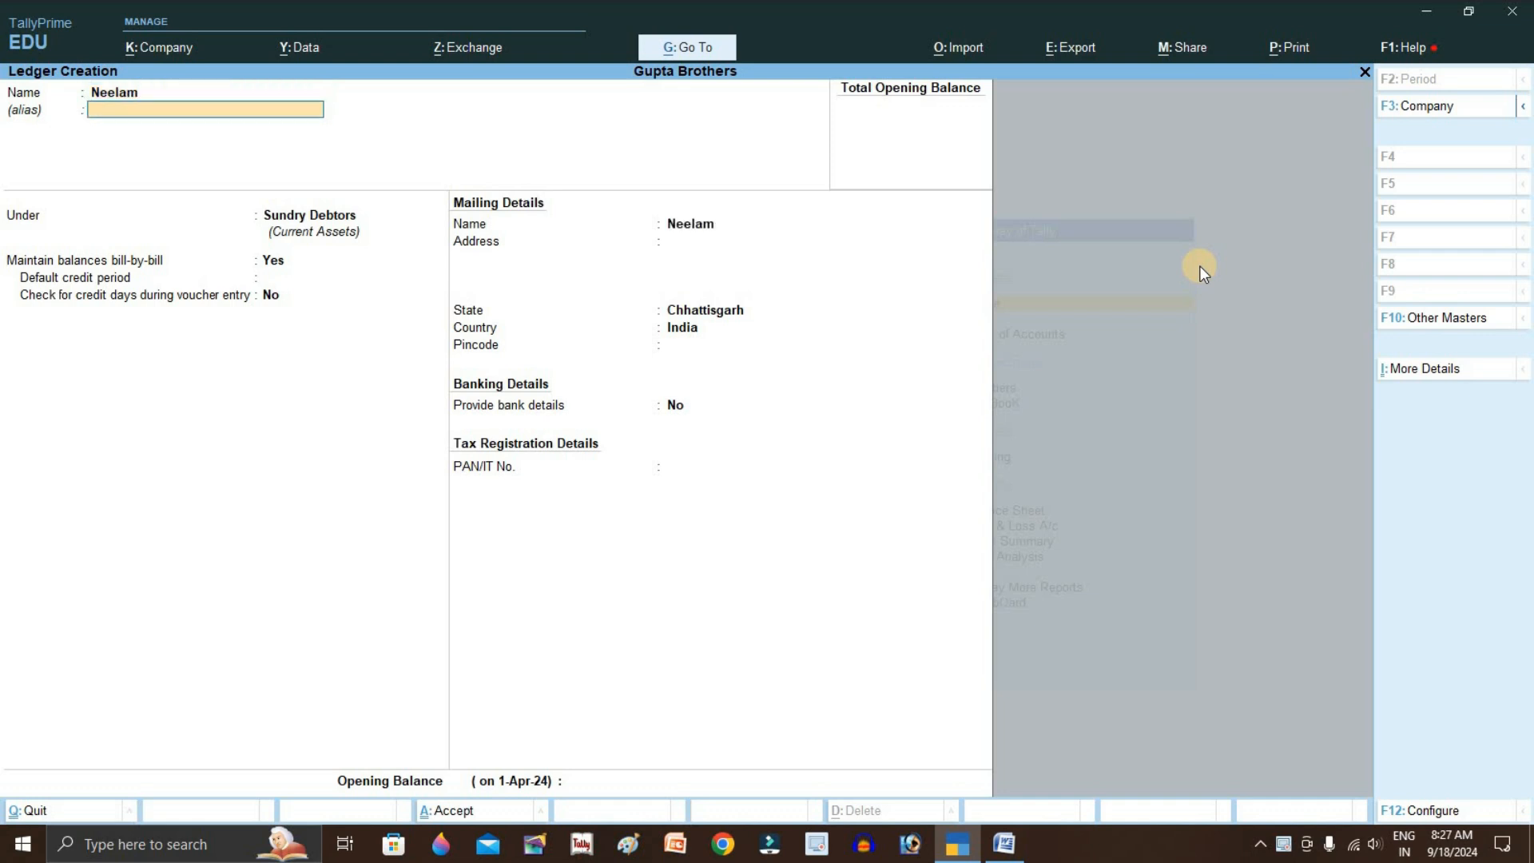
pyautogui.press('Return')
pyautogui.hotkey('ctrl', 'a')
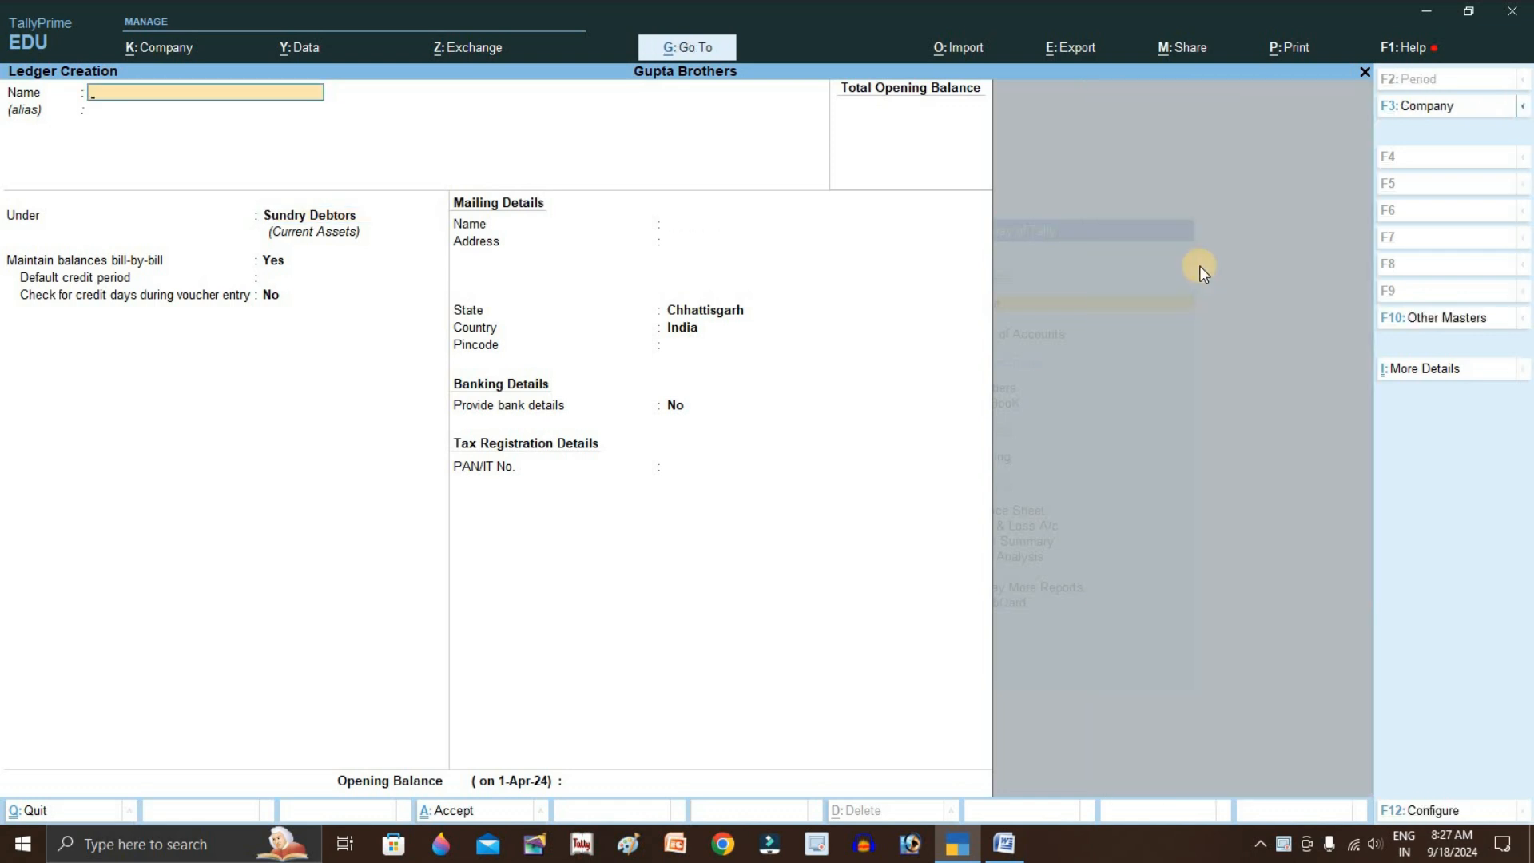
# Create a third ledger with the customer's full name under Sundry Debtors
pyautogui.write('Aashish G')
pyautogui.press('BackSpace')
pyautogui.write('Gupta')
pyautogui.press('Return')
pyautogui.press('Return')
pyautogui.hotkey('ctrl', 'a')
# Create the fourth customer's ledger under Sundry Debtors and return to the Gateway of Tally
pyautogui.write('Manik Das')
pyautogui.press('Return')
pyautogui.press('Return')
pyautogui.hotkey('ctrl', 'a')
pyautogui.press('Escape')
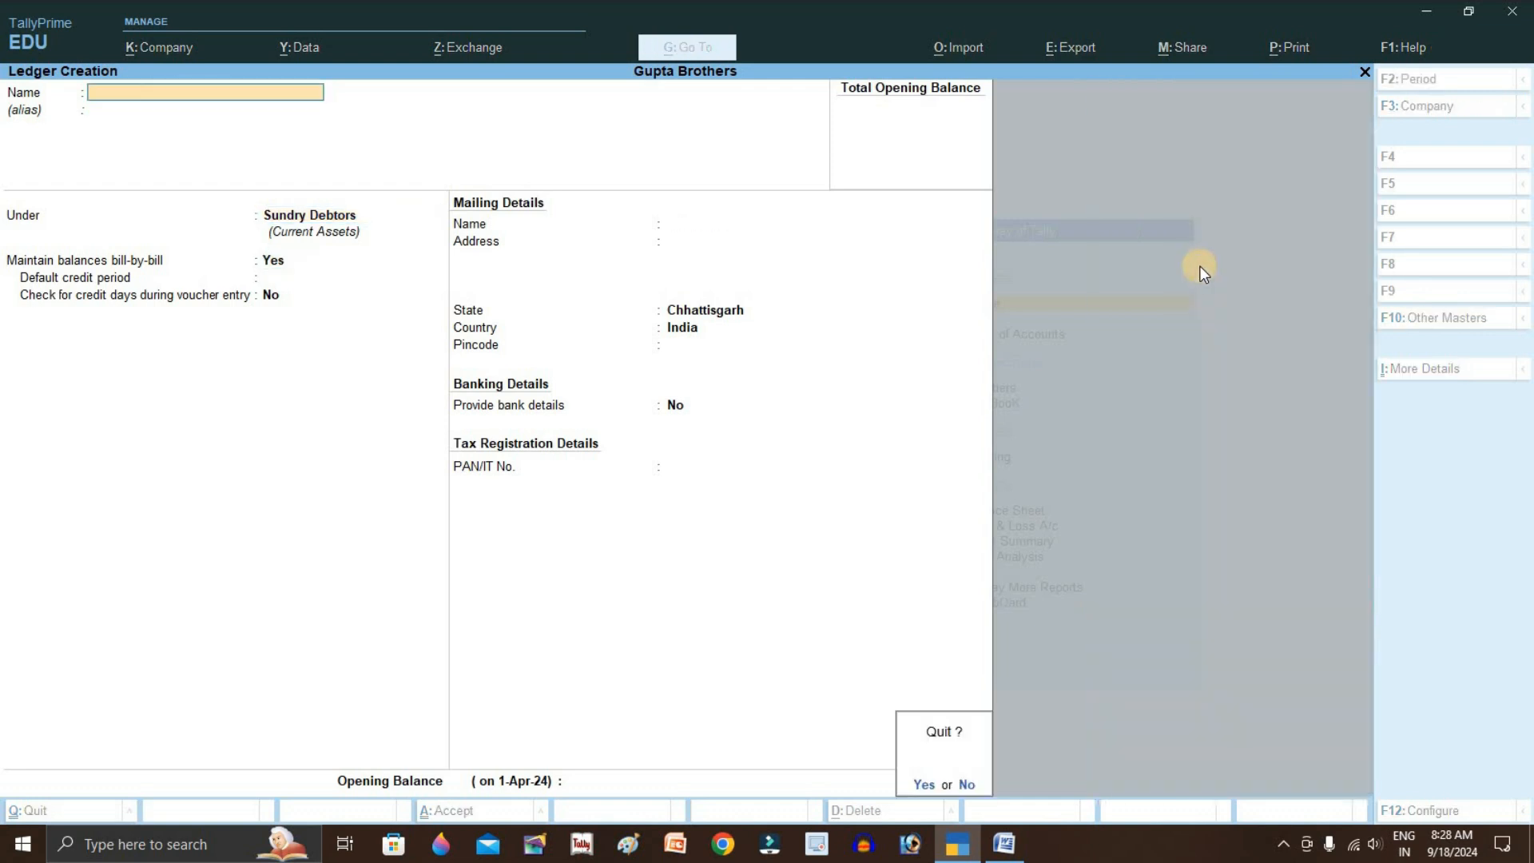
pyautogui.press('Return')
pyautogui.press('Escape')
pyautogui.press('Escape')
pyautogui.press('Escape')
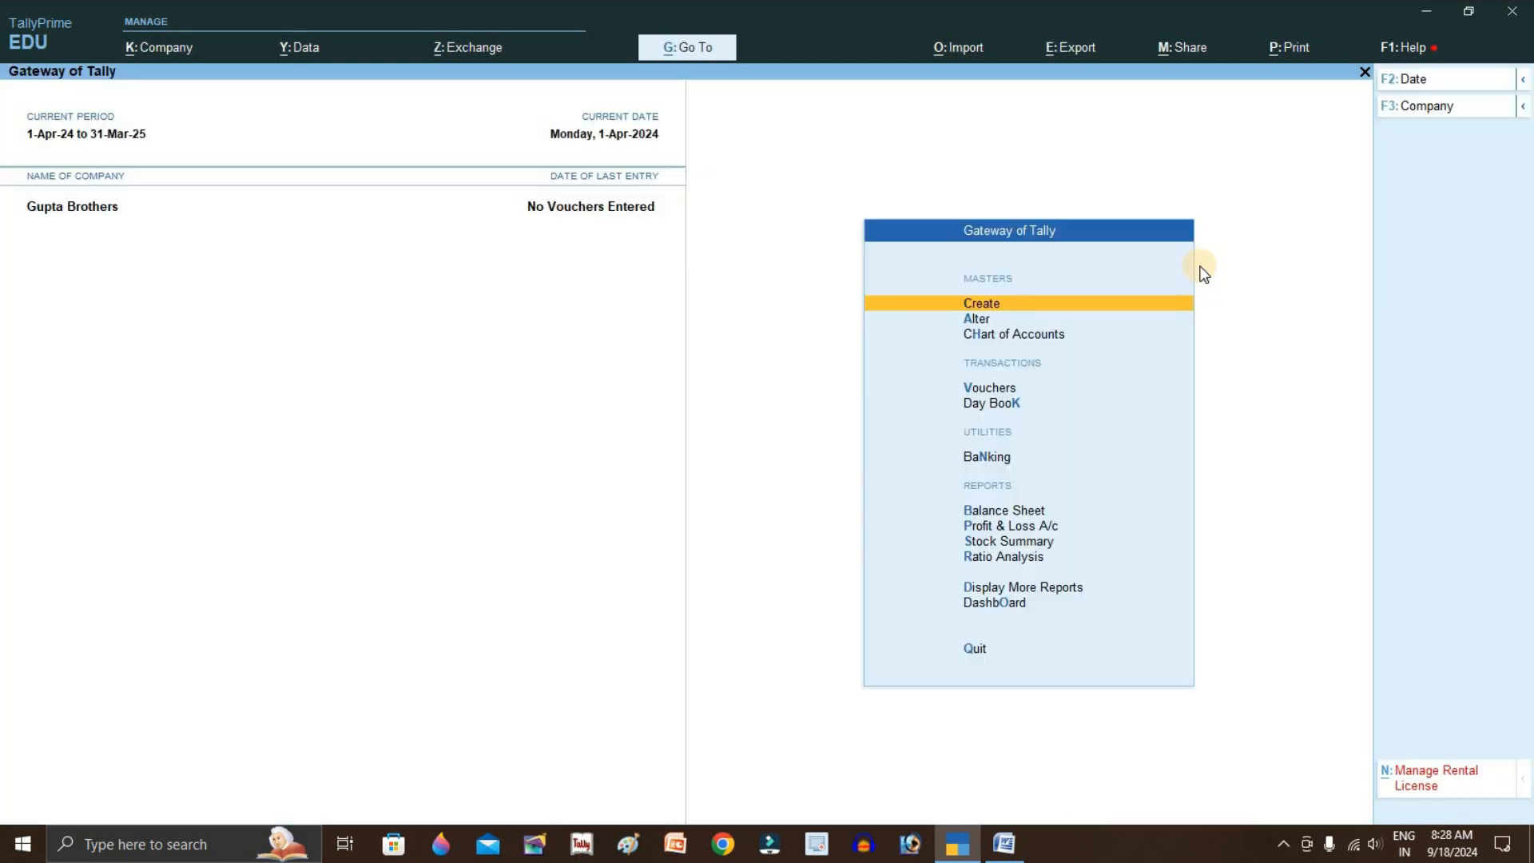
# Start a Sales voucher and choose the first listed customer as party, keeping the default party details
pyautogui.press('Down')
pyautogui.press('Down')
pyautogui.press('Down')
pyautogui.press('Return')
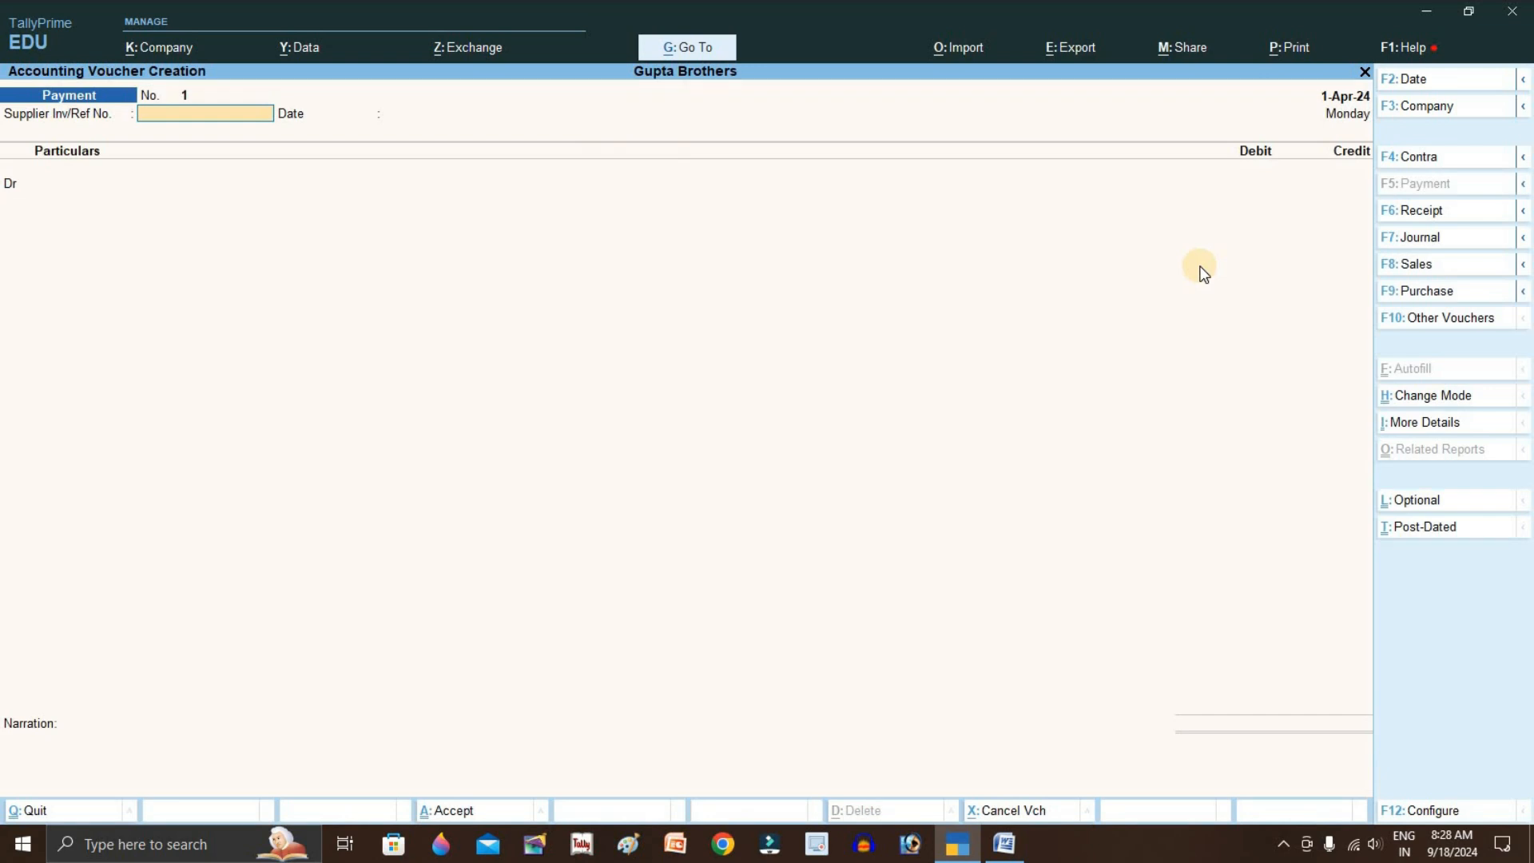
pyautogui.press('F8')
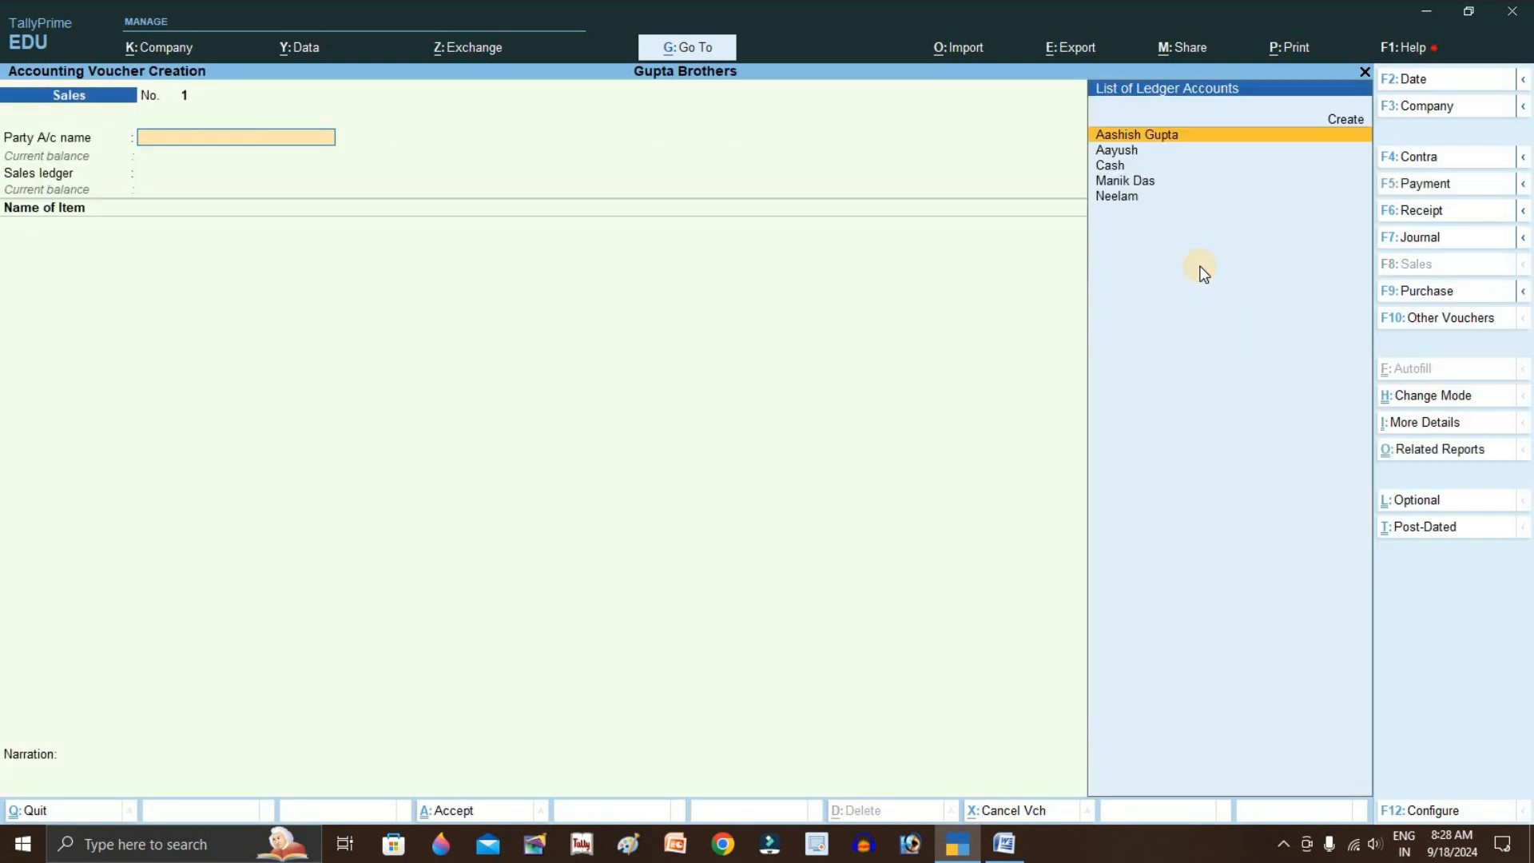
pyautogui.press('Return')
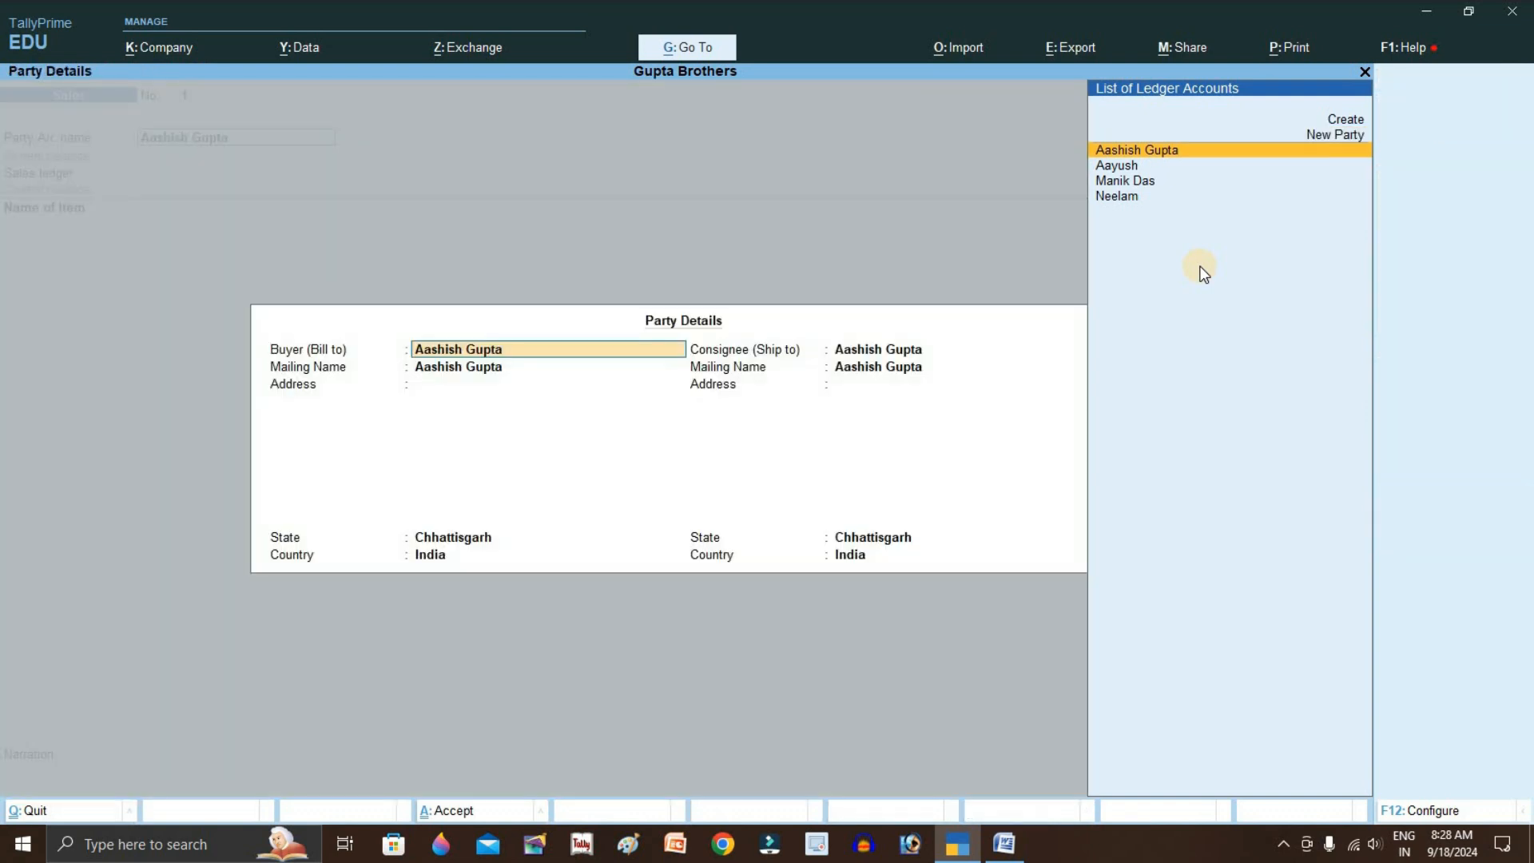
pyautogui.press('Return')
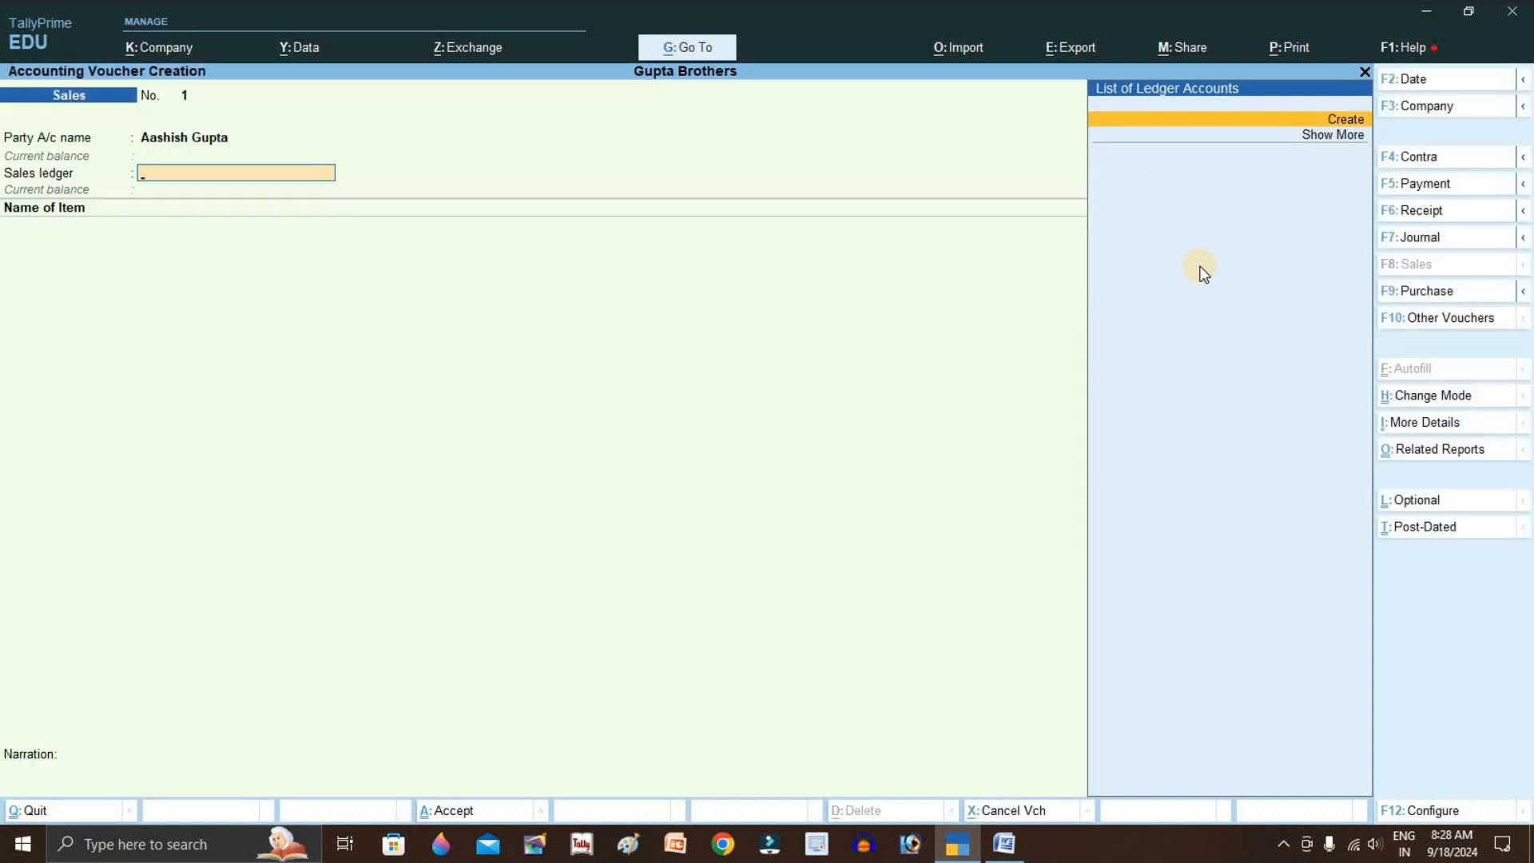
# Create a Sales A/c ledger under Sales Accounts and use it as the voucher's sales ledger
pyautogui.press('Return')
pyautogui.write('Sal')
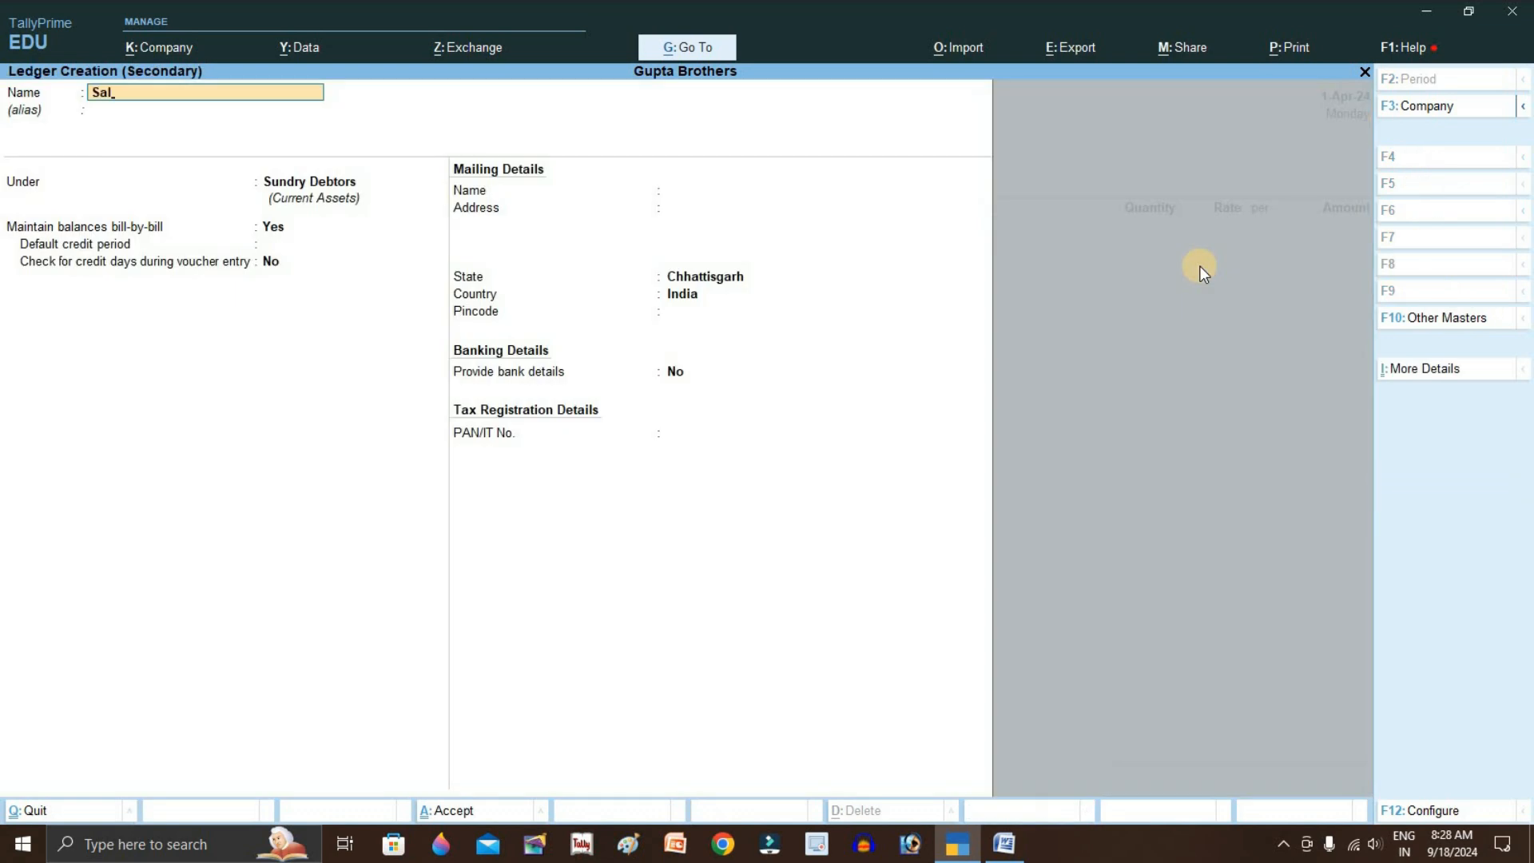
pyautogui.write('es A/c')
pyautogui.press('Return')
pyautogui.write('Sal')
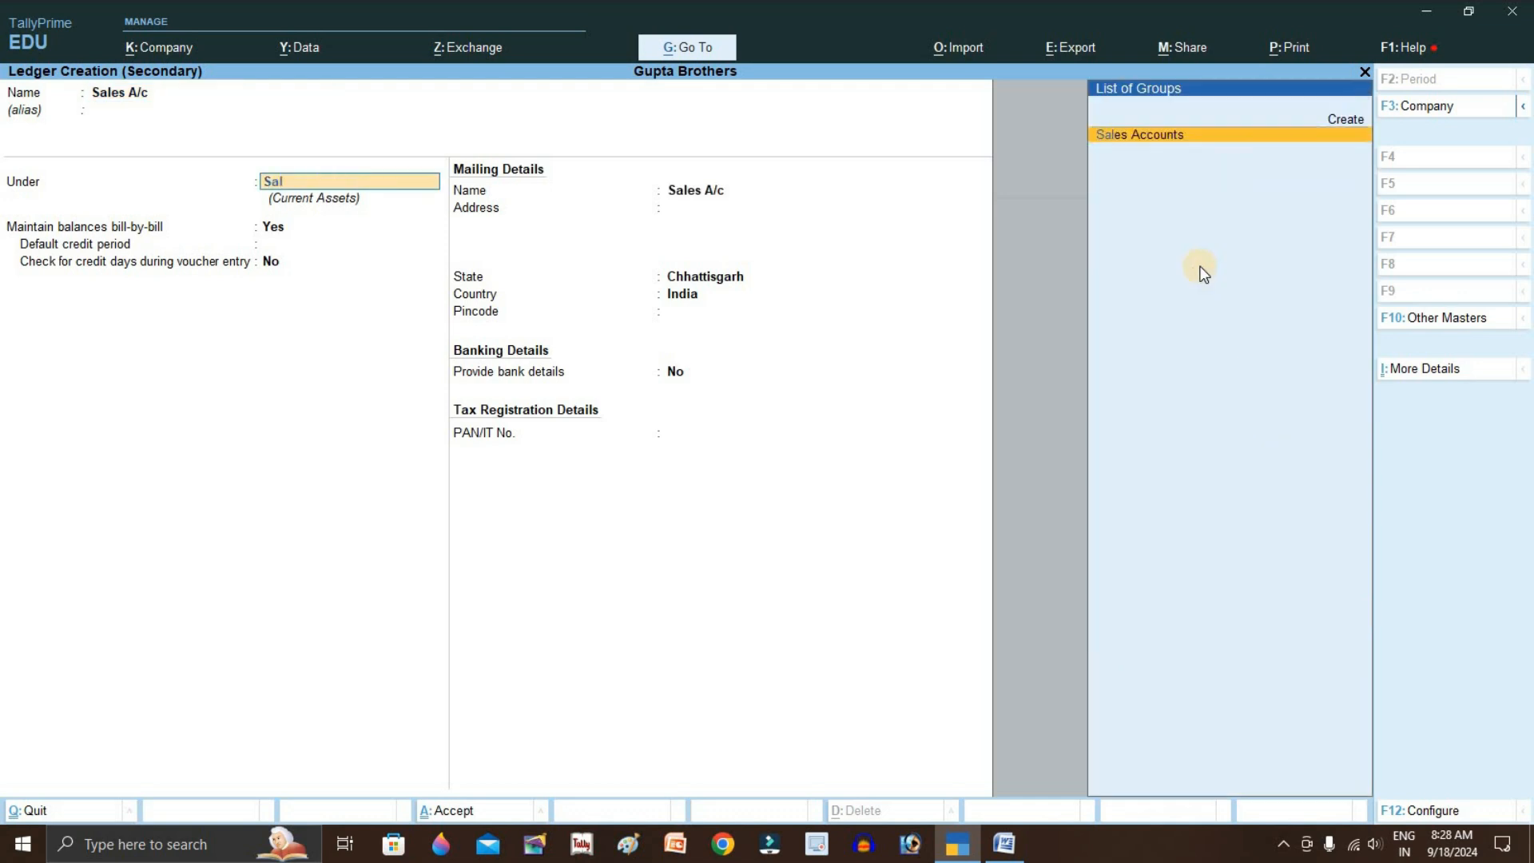
pyautogui.press('Return')
pyautogui.hotkey('ctrl', 'a')
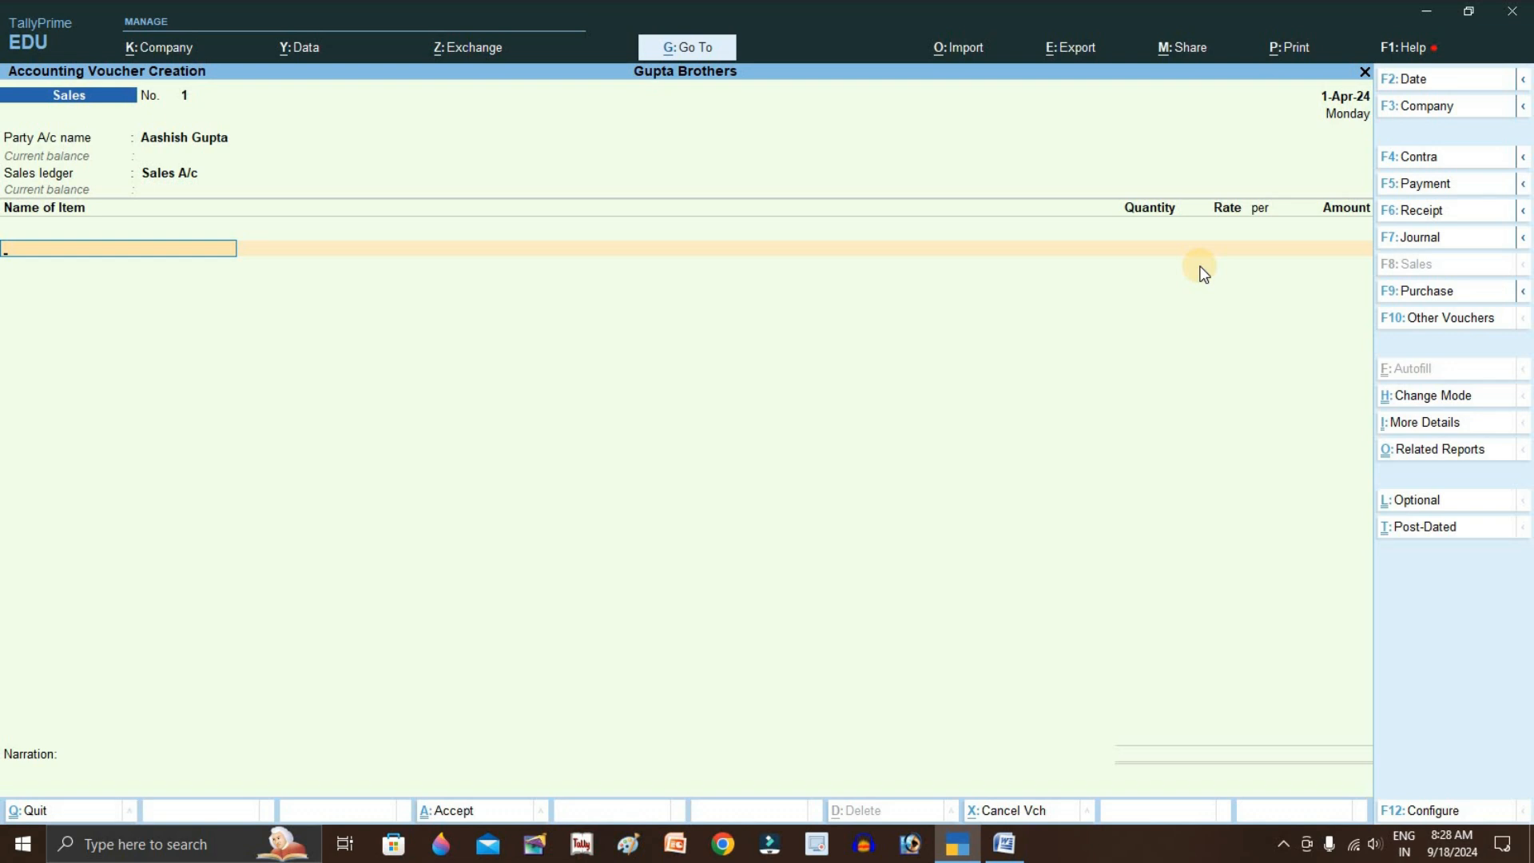
# Change the sales voucher to debit/credit entry mode and keep the first listed customer on the debit line
pyautogui.hotkey('ctrl', 'h')
pyautogui.press('Down')
pyautogui.press('Down')
pyautogui.press('Return')
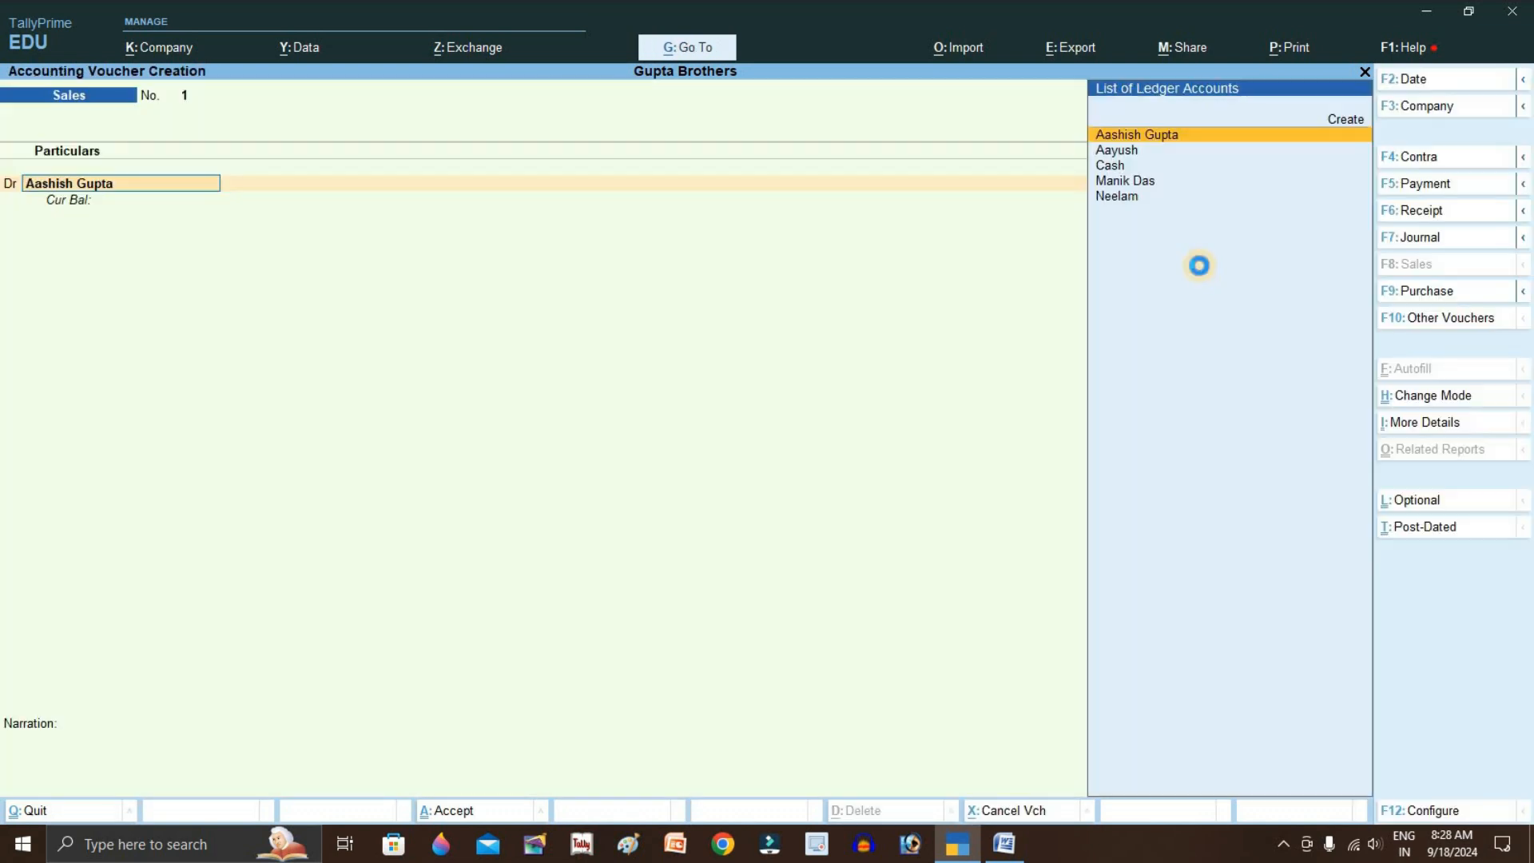
pyautogui.press('Return')
pyautogui.hotkey('ctrl', 'a')
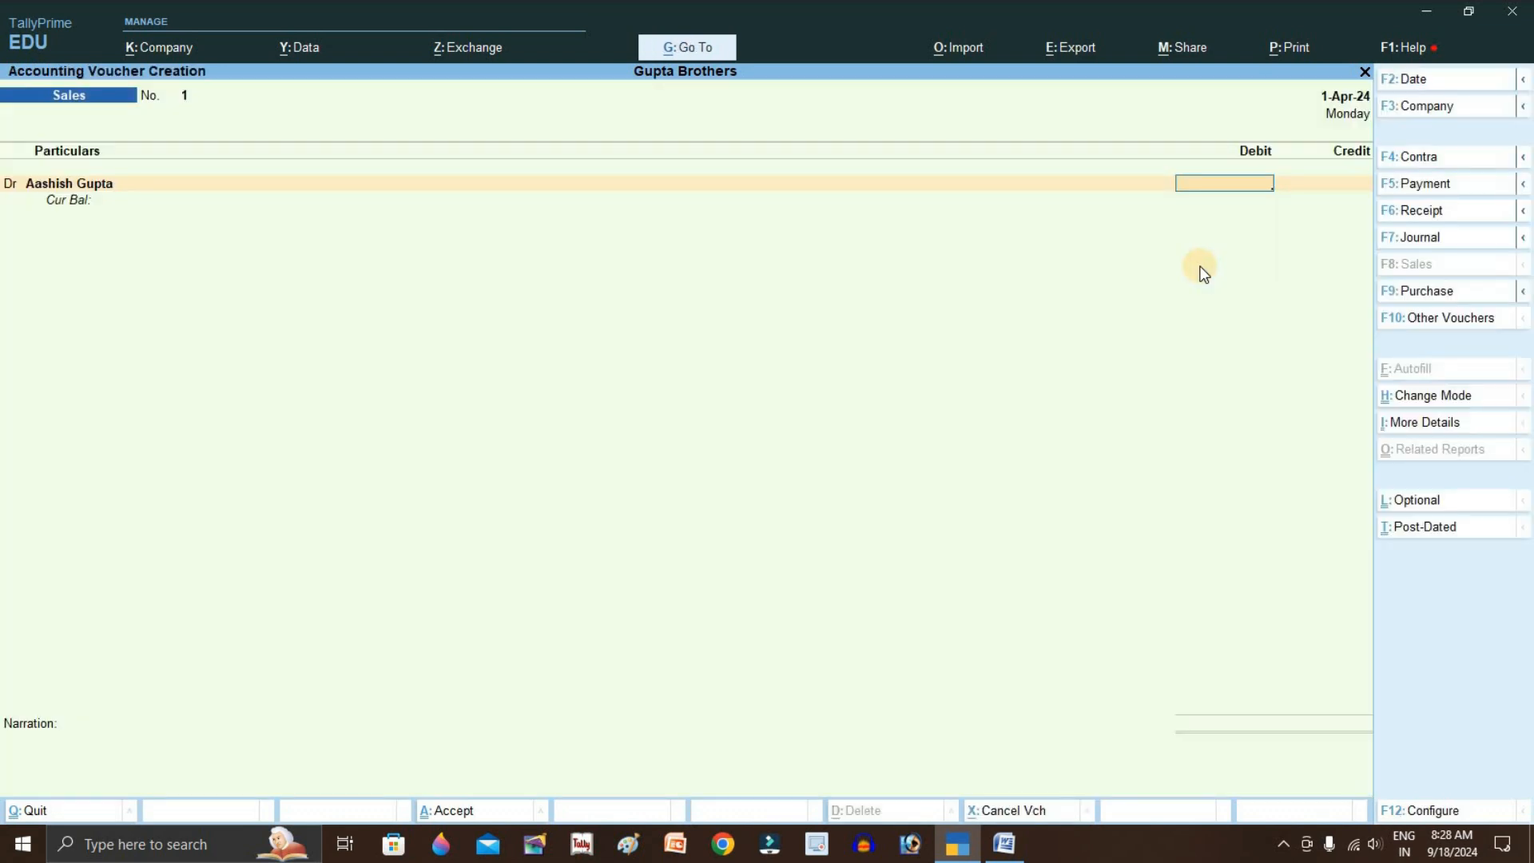
# Debit the first listed customer 10,000 as New Ref 1 in sales voucher 1
pyautogui.write('10,000')
pyautogui.press('Return')
pyautogui.press('Return')
pyautogui.press('Return')
pyautogui.press('Return')
pyautogui.press('Return')
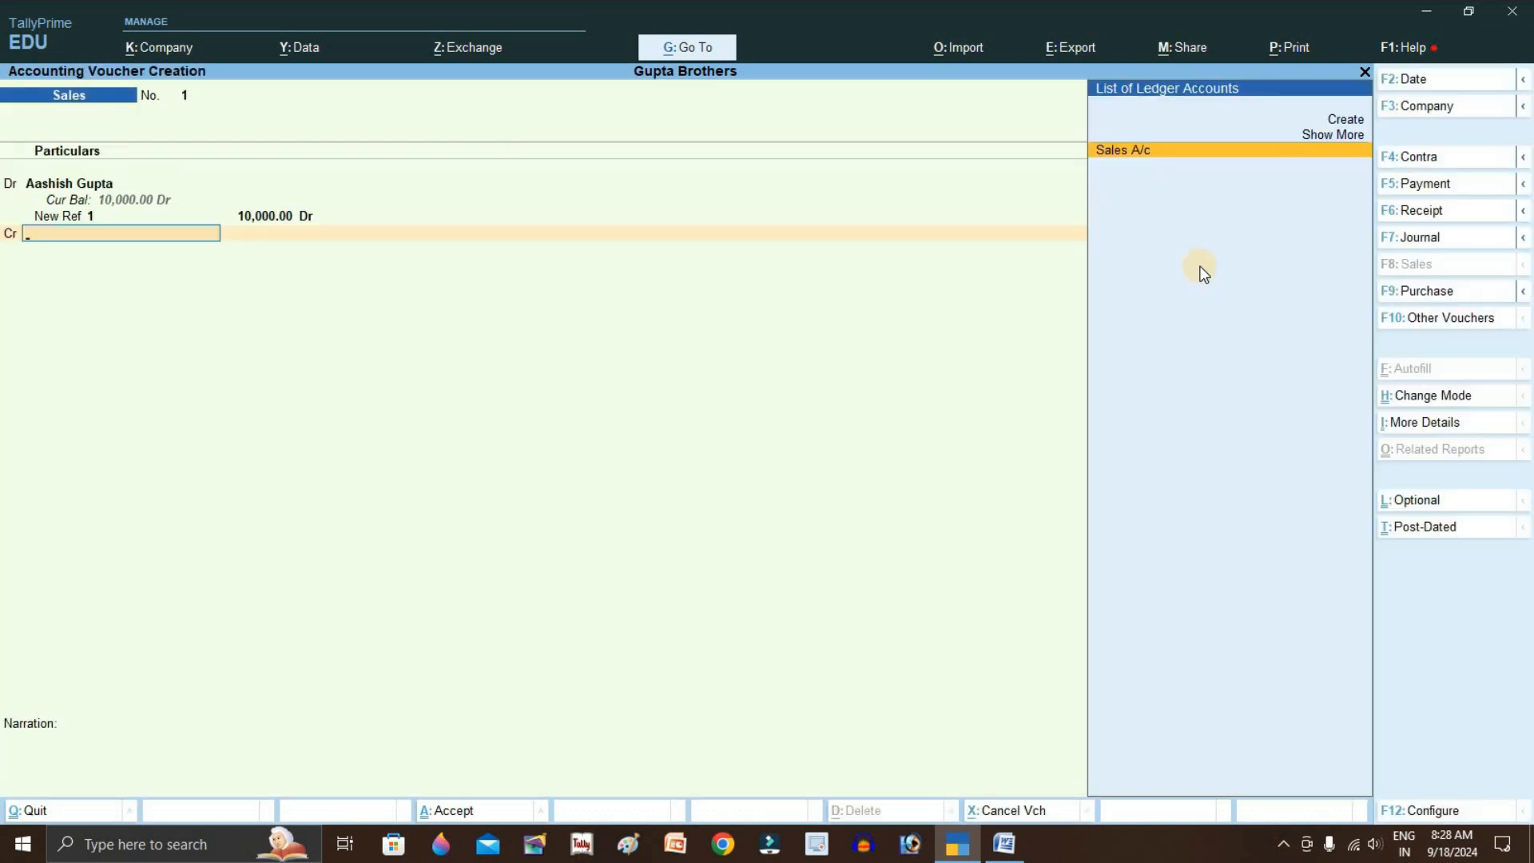
# Credit Sales A/c with 10,000 without allocating stock items and save sales voucher 1
pyautogui.press('Return')
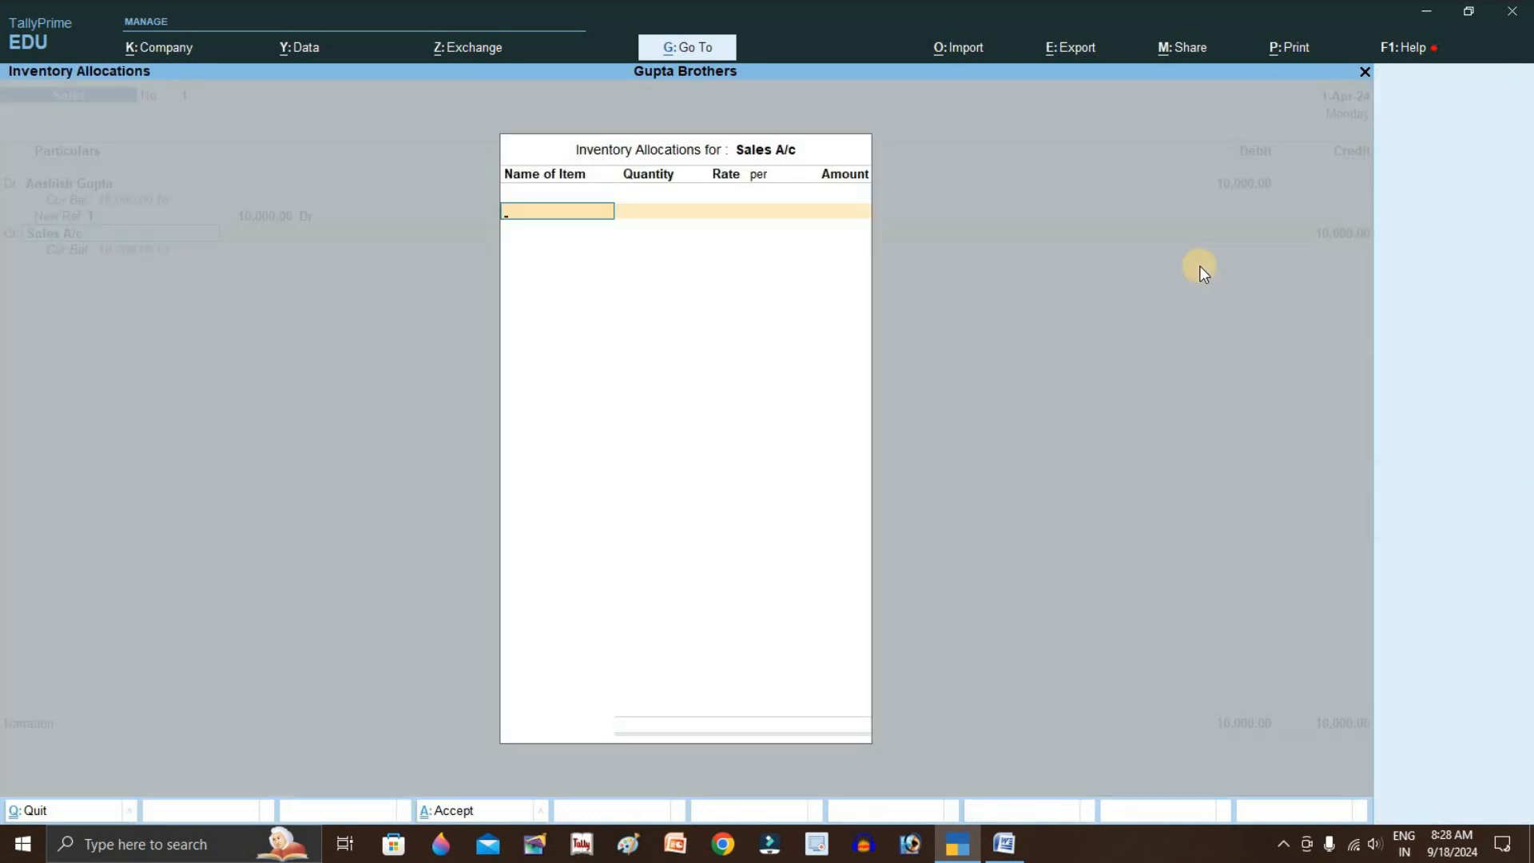
pyautogui.press('Return')
pyautogui.hotkey('ctrl', 'a')
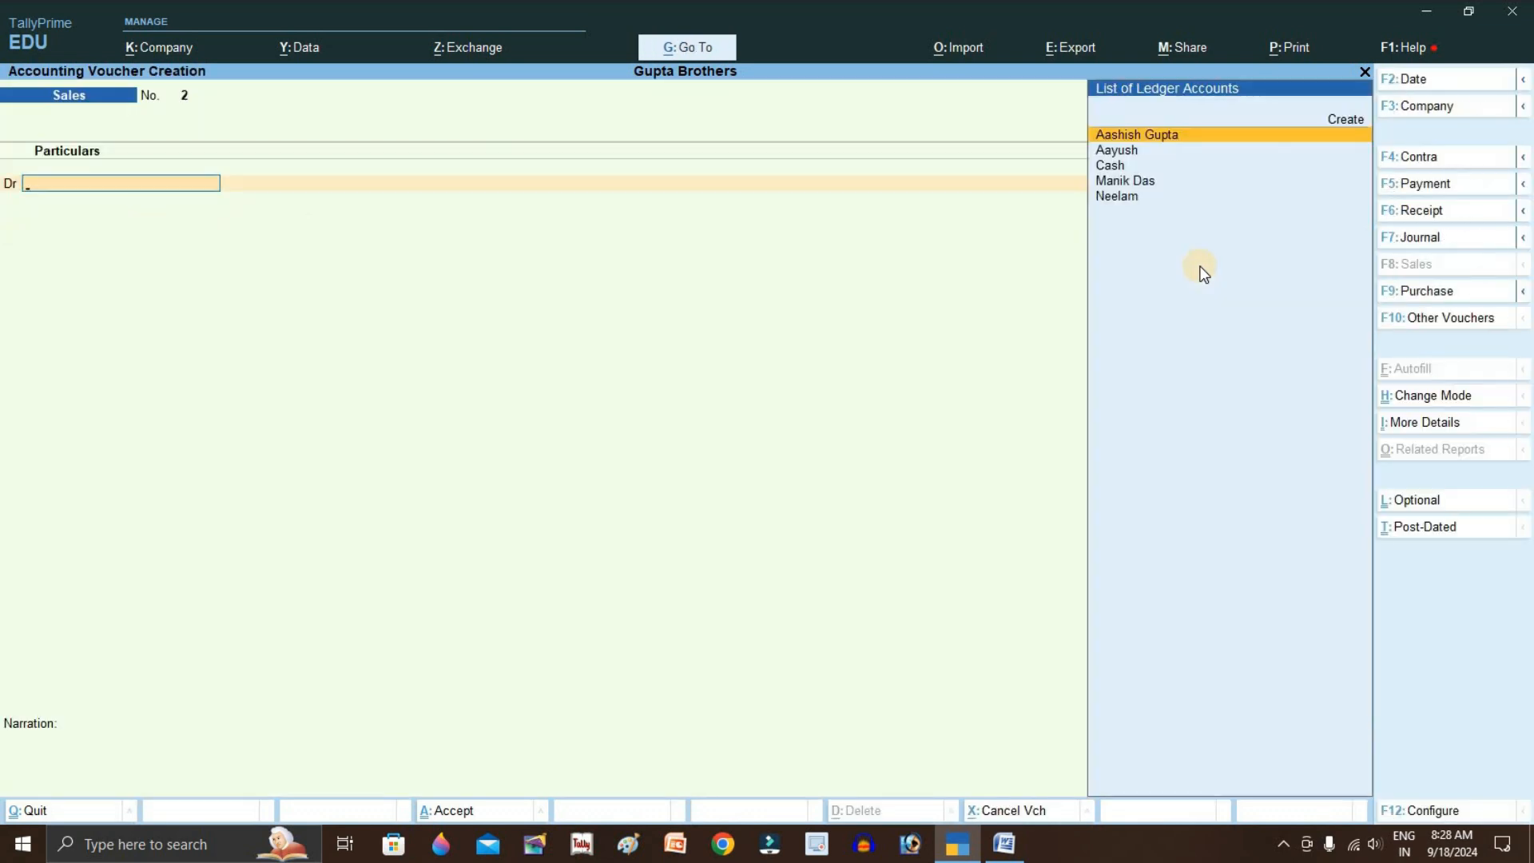
# Debit the second listed customer 15,000 as New Ref 2 in sales voucher 2
pyautogui.press('Down')
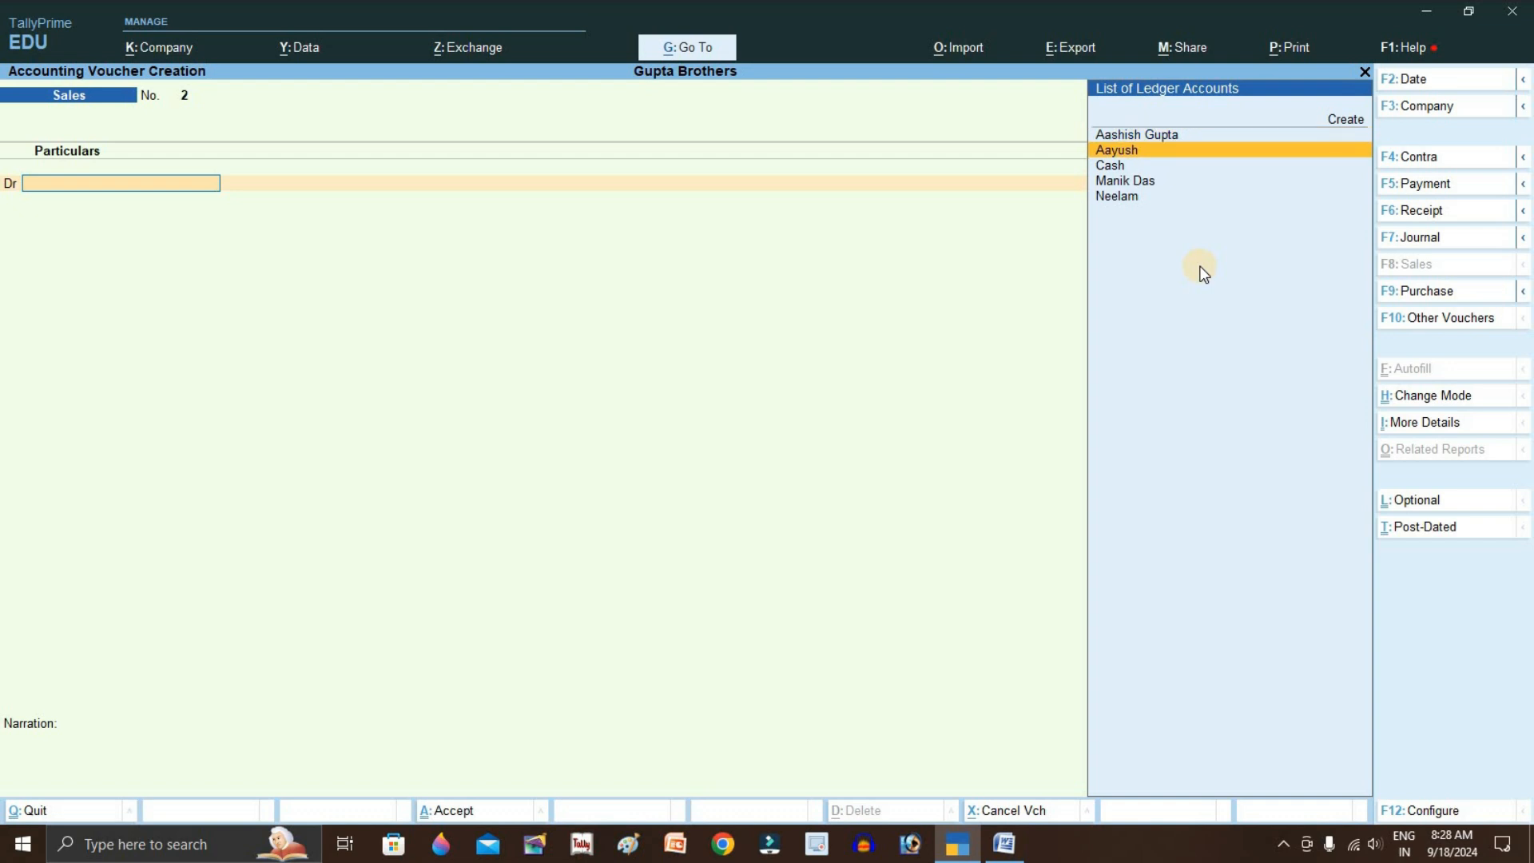
pyautogui.press('Return')
pyautogui.hotkey('ctrl', 'a')
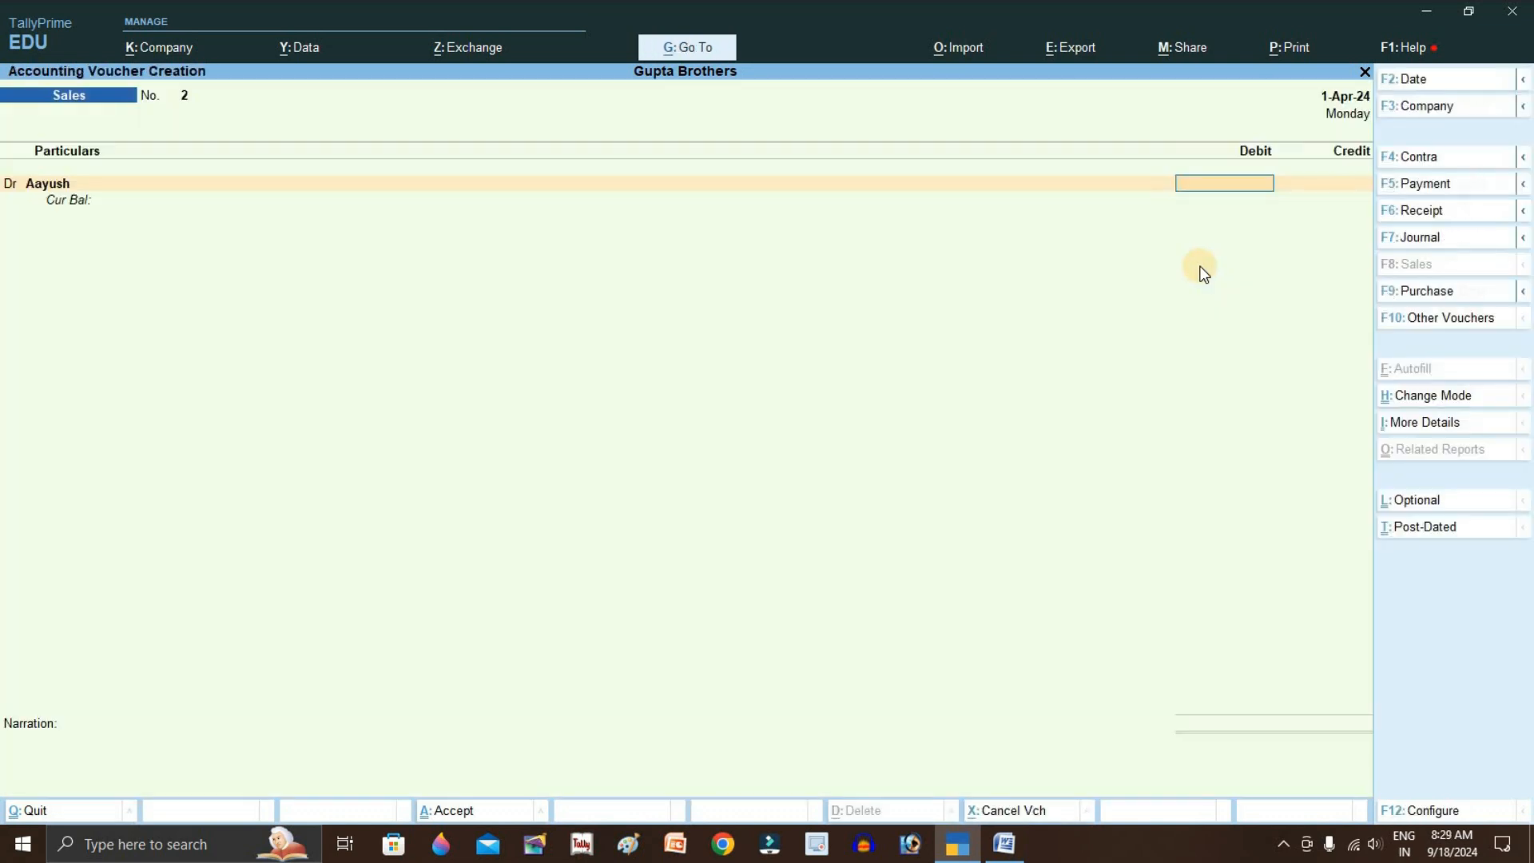
pyautogui.write('15000')
pyautogui.press('Return')
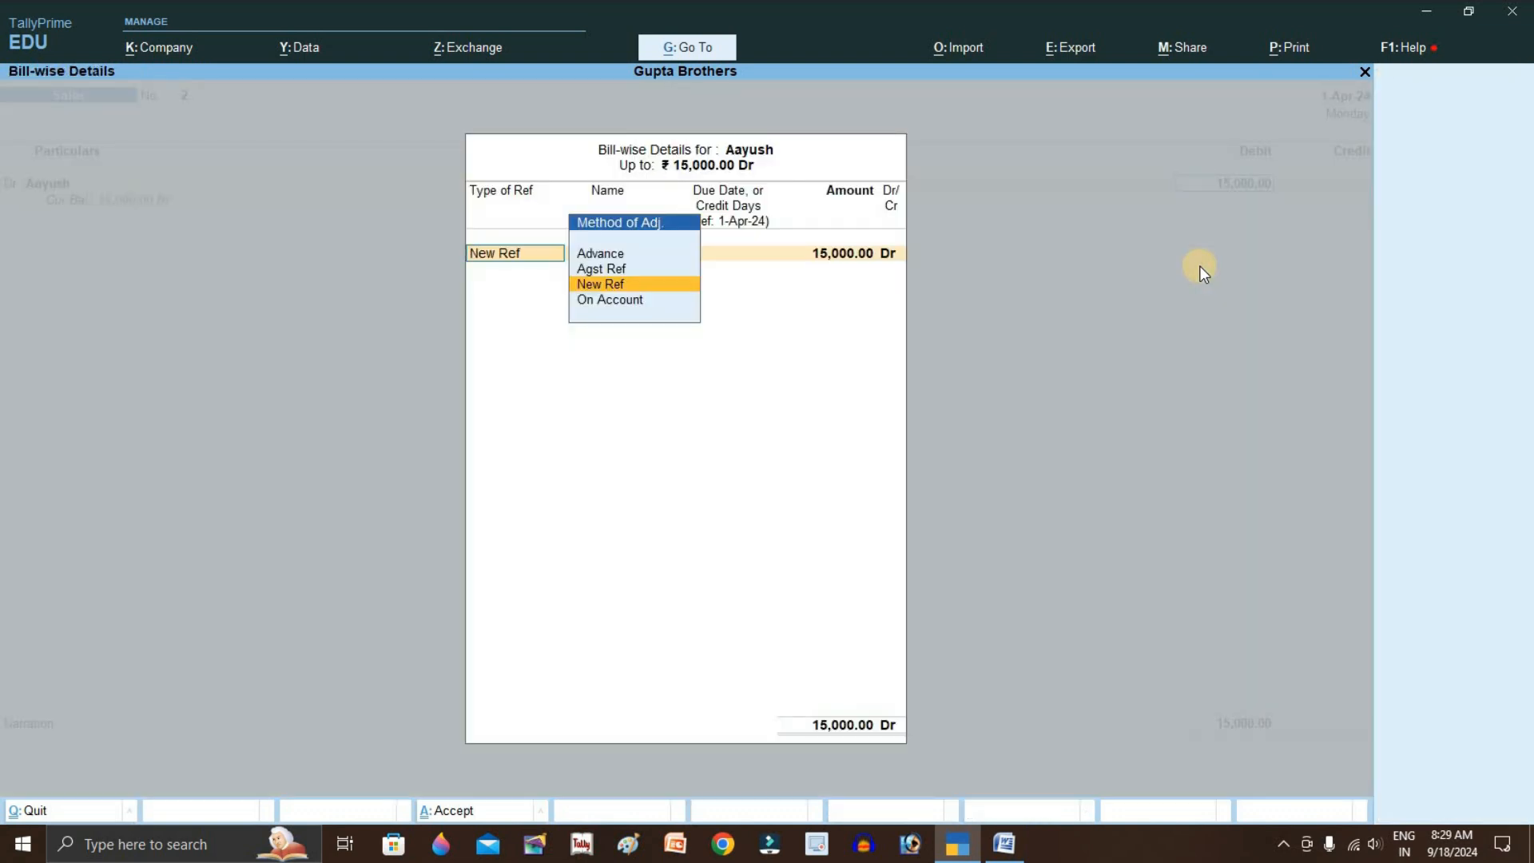
pyautogui.press('Return')
pyautogui.press('Return')
pyautogui.press('Return')
pyautogui.press('Return')
pyautogui.press('Return')
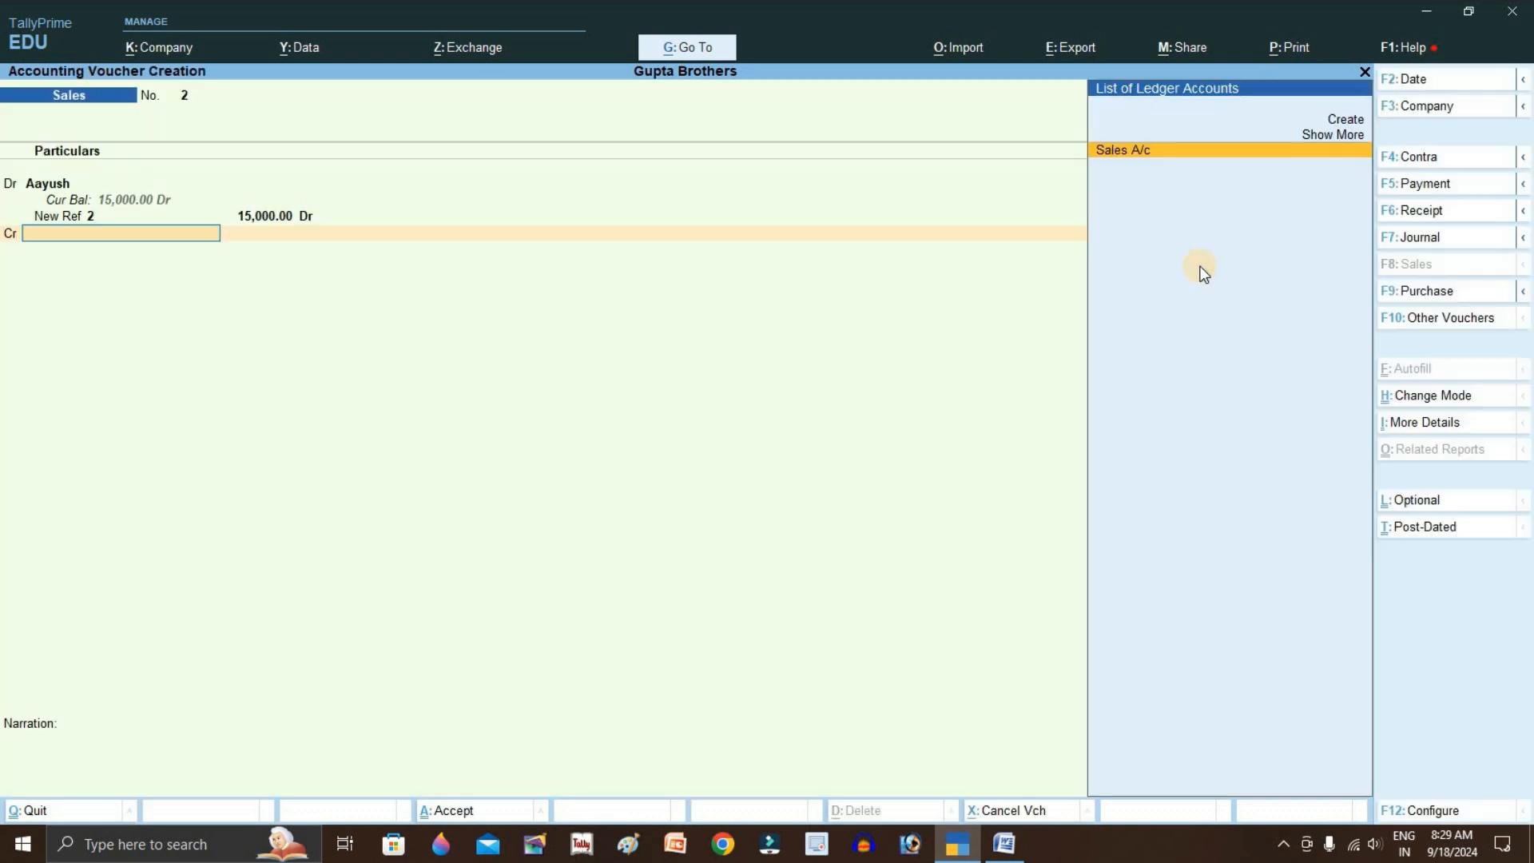
# Credit Sales A/c with 15,000 and save sales voucher 2 without a narration
pyautogui.press('Return')
pyautogui.press('Return')
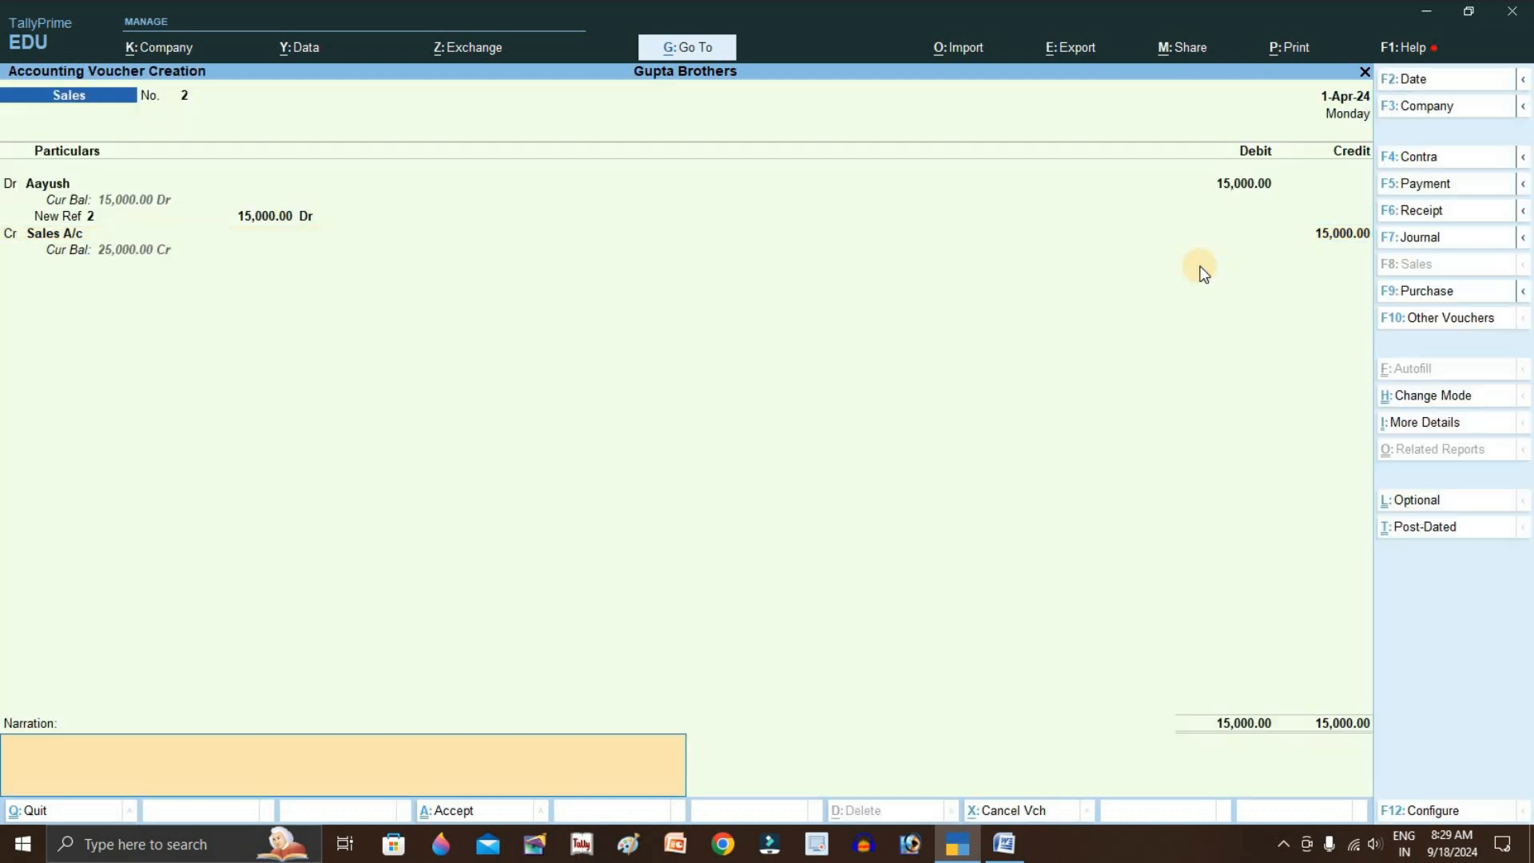
pyautogui.press('Return')
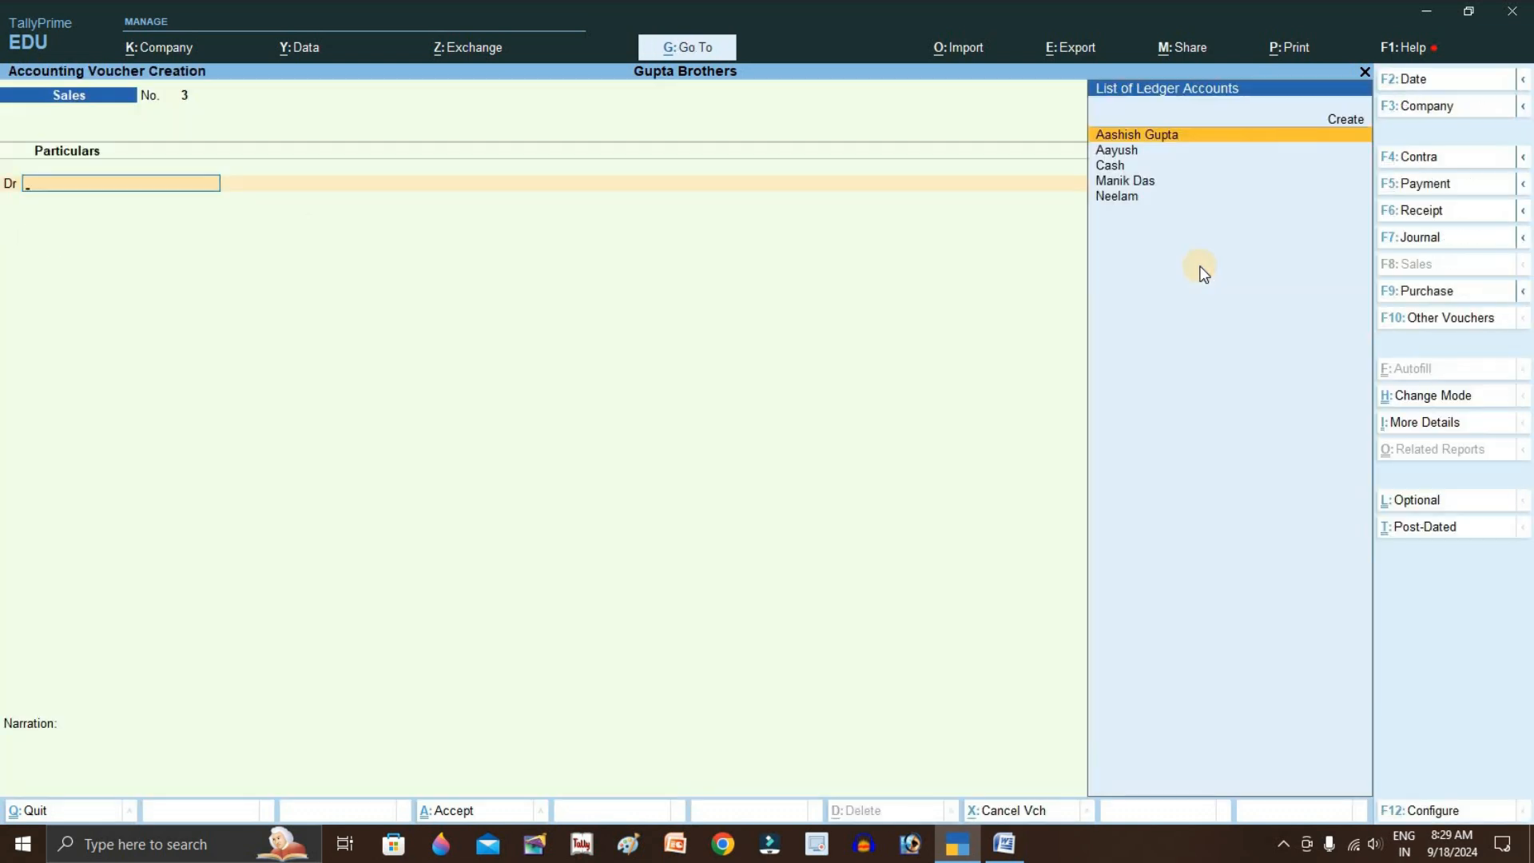
# Debit the customer listed just below Cash 20,000 as New Ref 3 in sales voucher 3
pyautogui.press('Down')
pyautogui.press('Down')
pyautogui.press('Down')
pyautogui.press('Down')
pyautogui.press('Up')
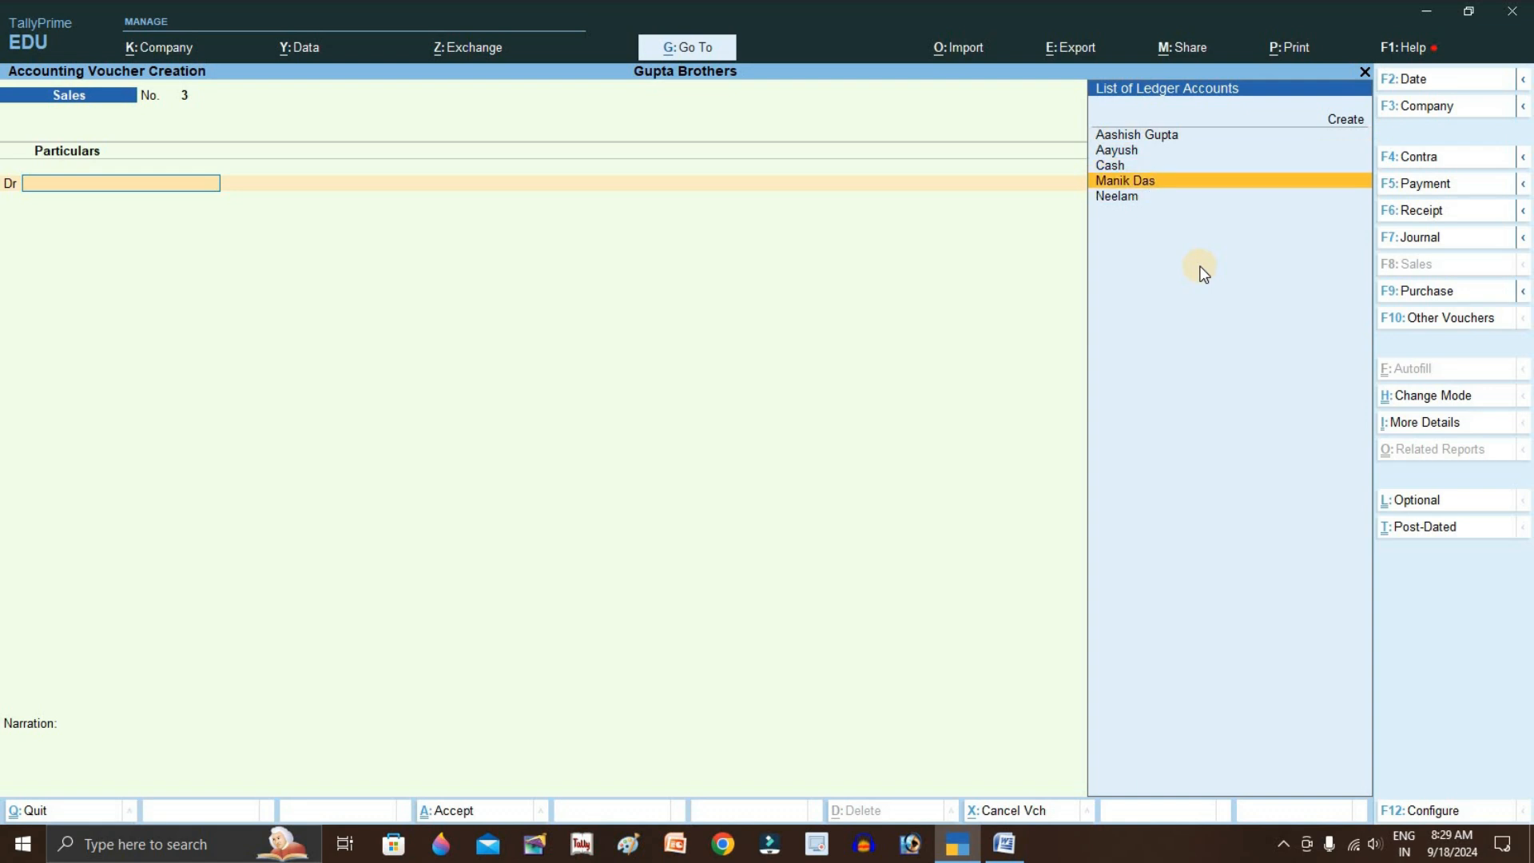
pyautogui.press('Return')
pyautogui.hotkey('ctrl', 'a')
pyautogui.write('50000')
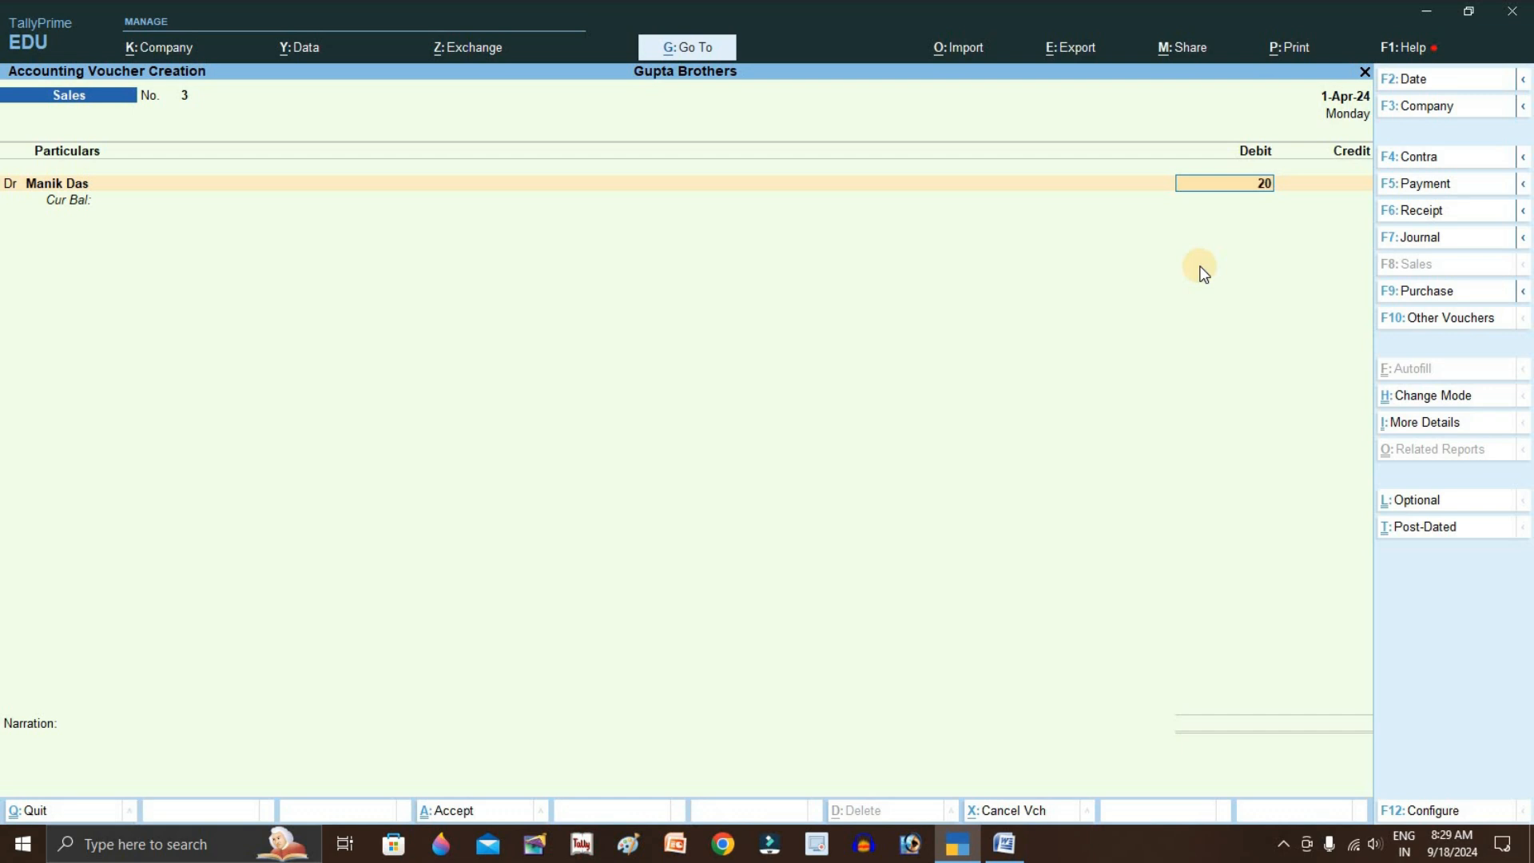
pyautogui.press('Return')
pyautogui.press('Return')
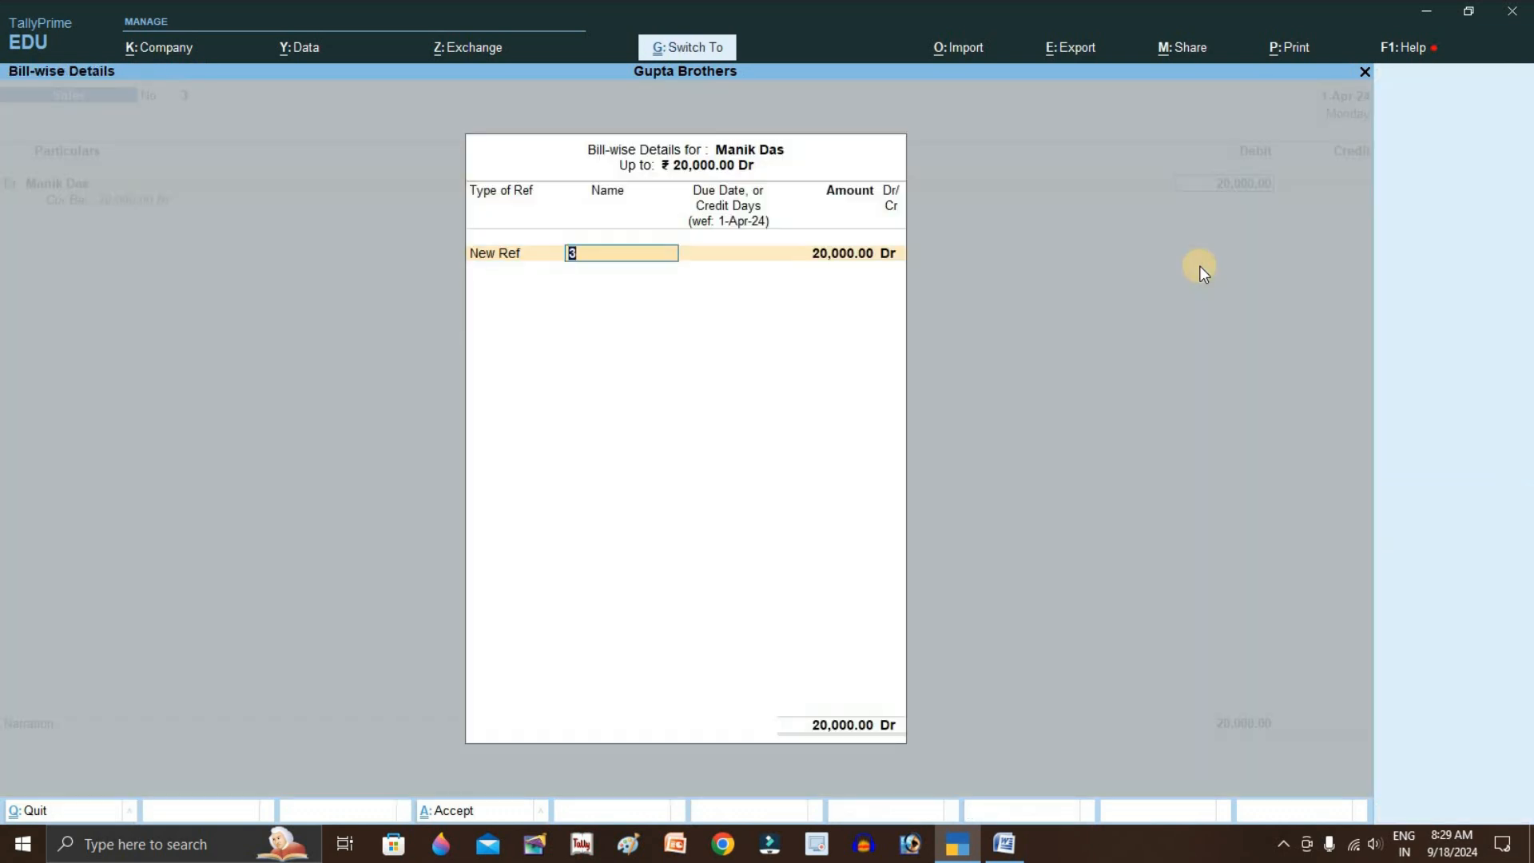
pyautogui.hotkey('ctrl', 'a')
# Credit Sales A/c with 20,000 and save sales voucher 3
pyautogui.press('Return')
pyautogui.press('Return')
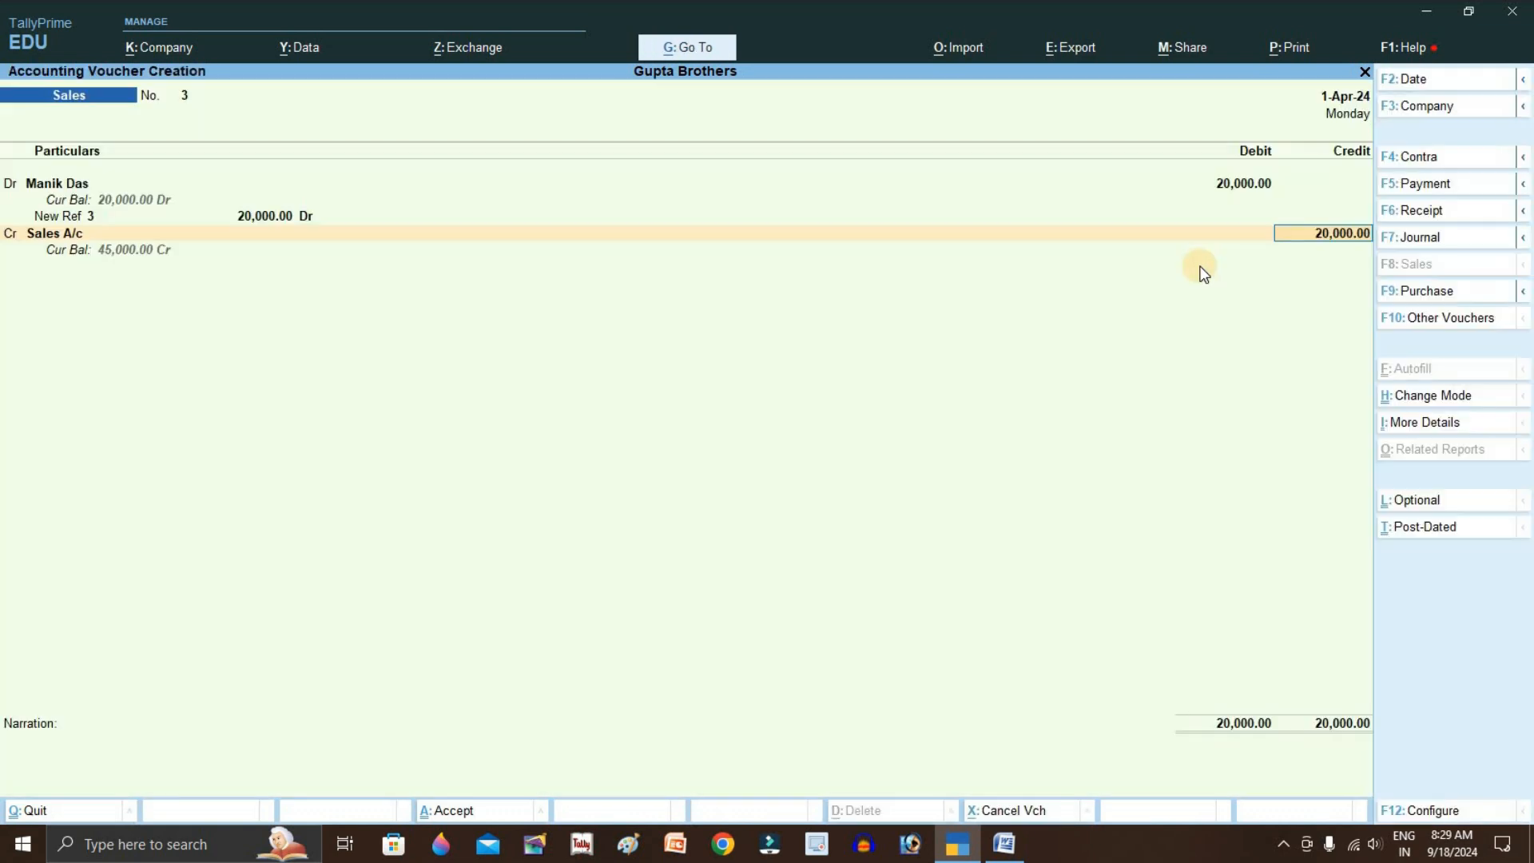
pyautogui.hotkey('ctrl', 'a')
# Debit the last listed customer 8,000 as New Ref 4 in sales voucher 4
pyautogui.press('Down')
pyautogui.press('Down')
pyautogui.press('Down')
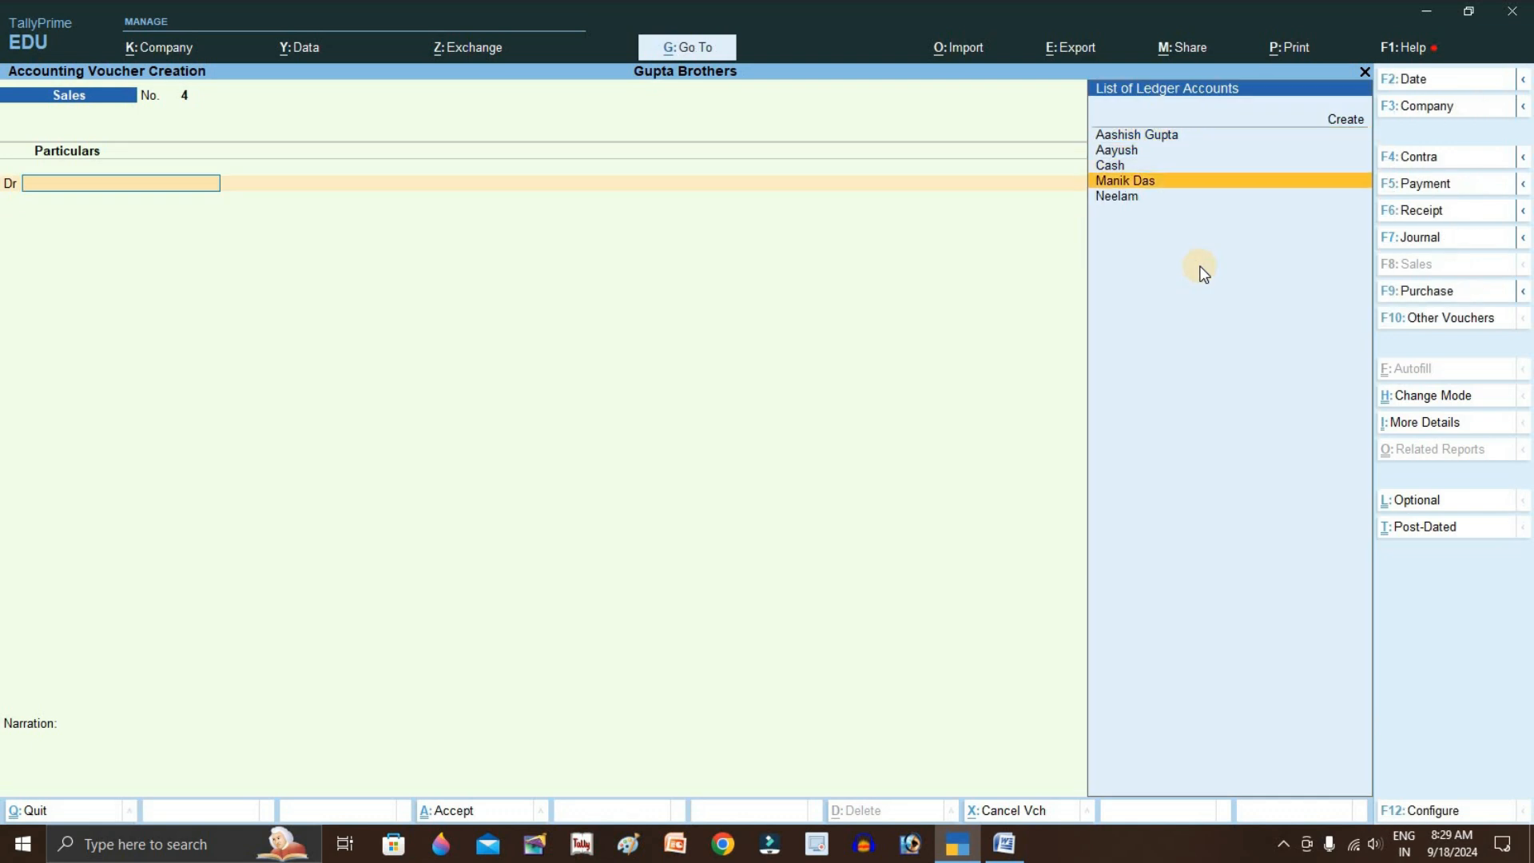
pyautogui.press('Down')
pyautogui.press('Return')
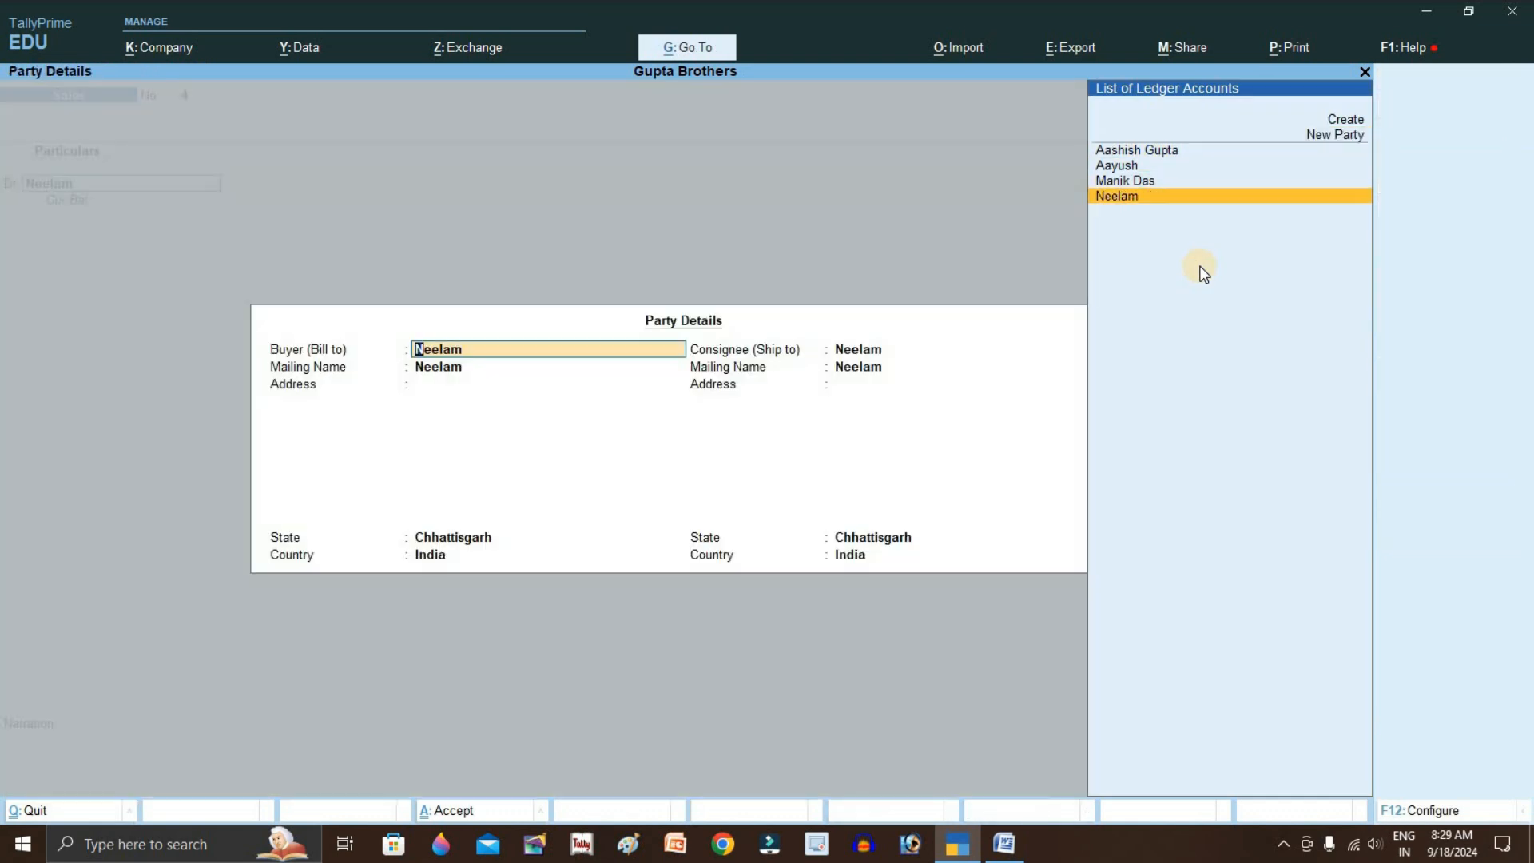
pyautogui.hotkey('ctrl', 'a')
pyautogui.write('80000')
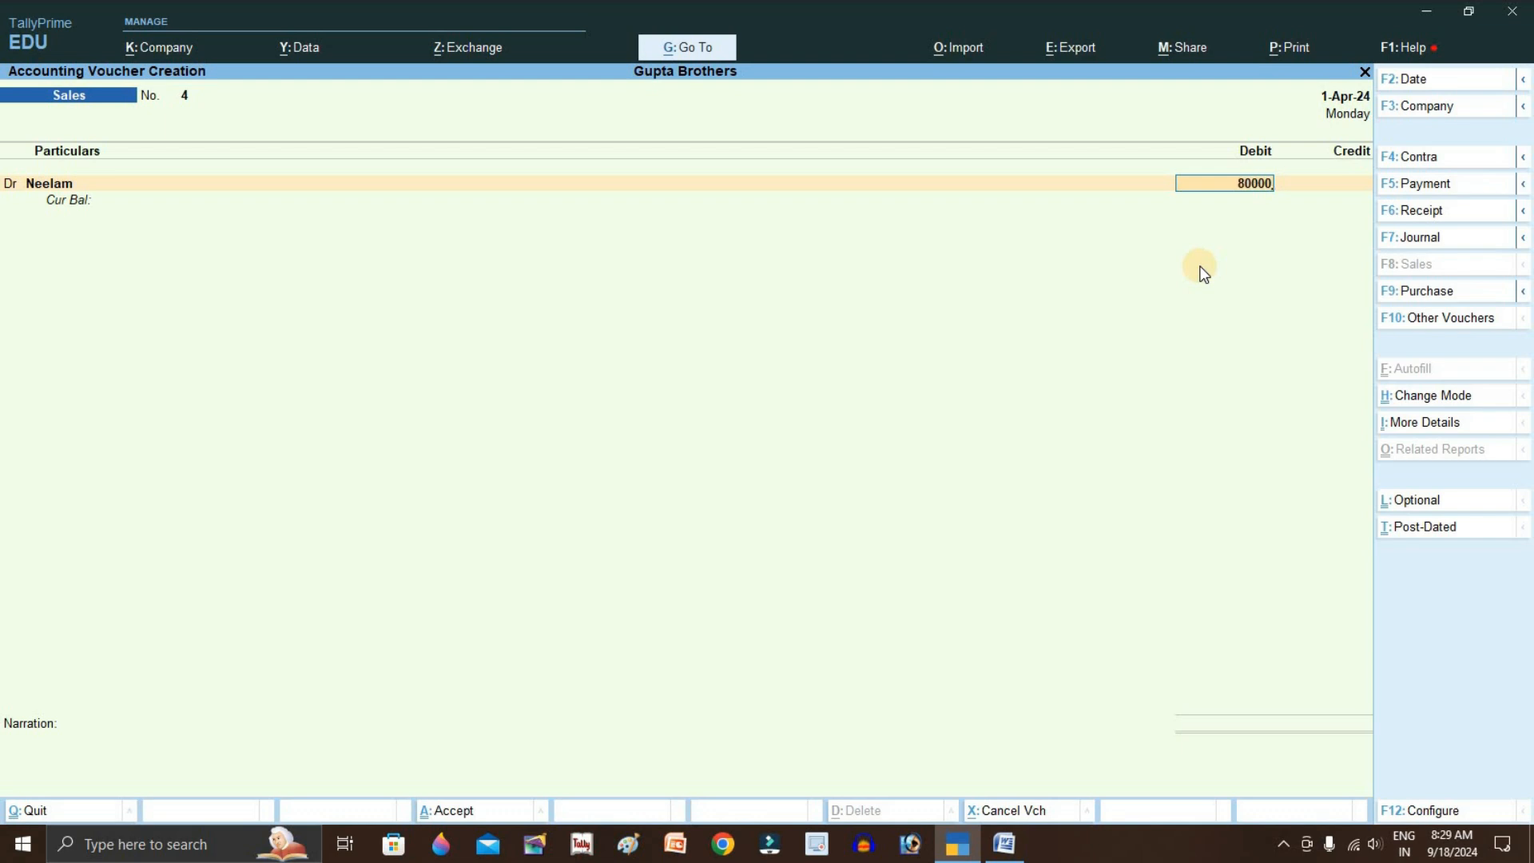
pyautogui.press('Return')
pyautogui.press('Return')
pyautogui.press('Return')
pyautogui.press('Return')
pyautogui.press('Return')
# Credit Sales A/c with 8,000, saving sales voucher 4, and return to the Gateway of Tally
pyautogui.press('Return')
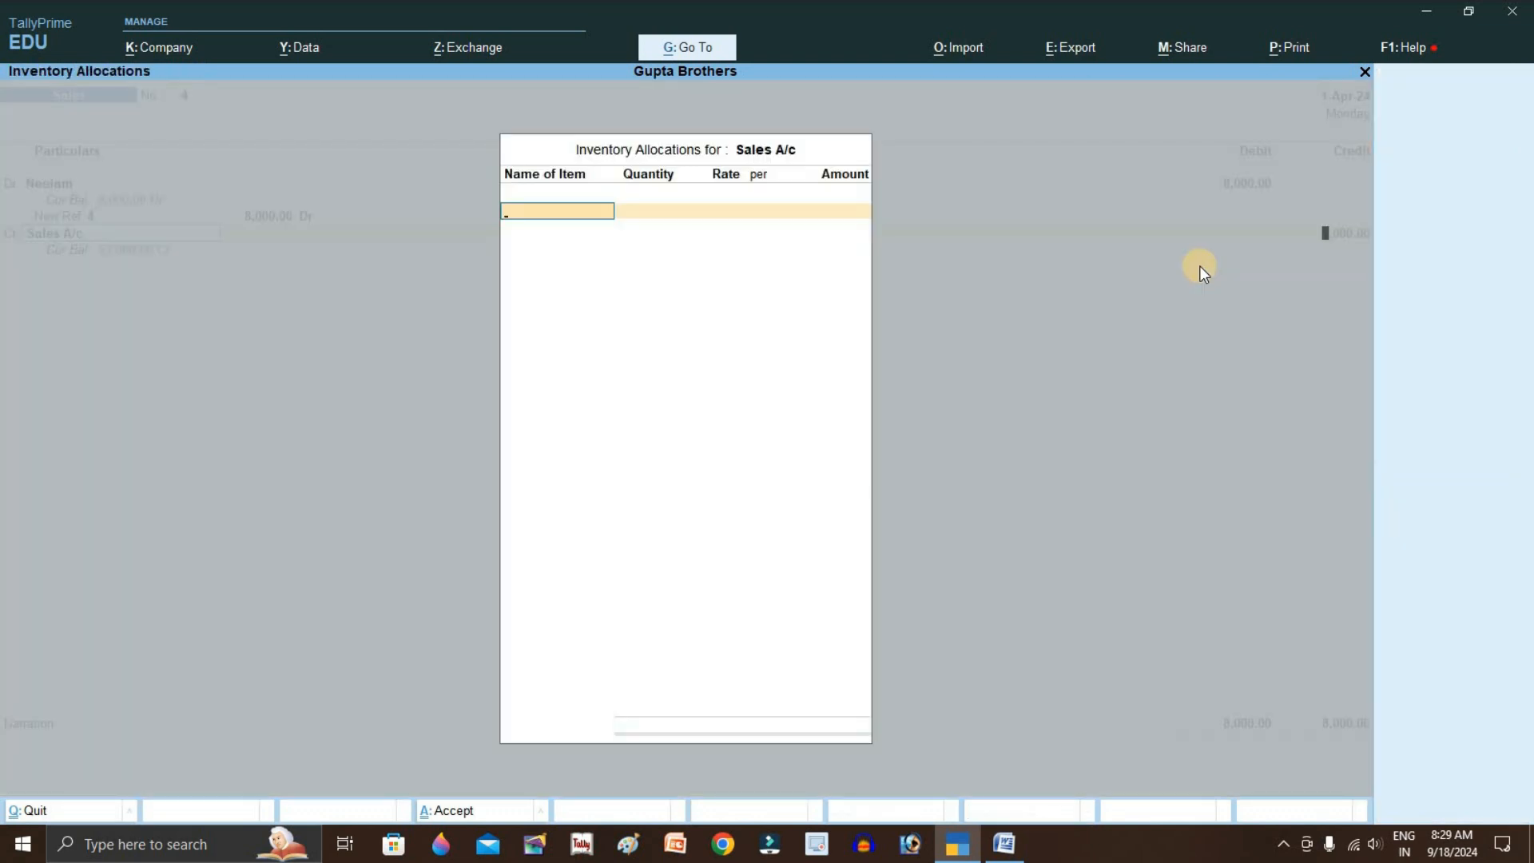
pyautogui.press('Return')
pyautogui.press('Return')
pyautogui.press('Return')
pyautogui.press('Return')
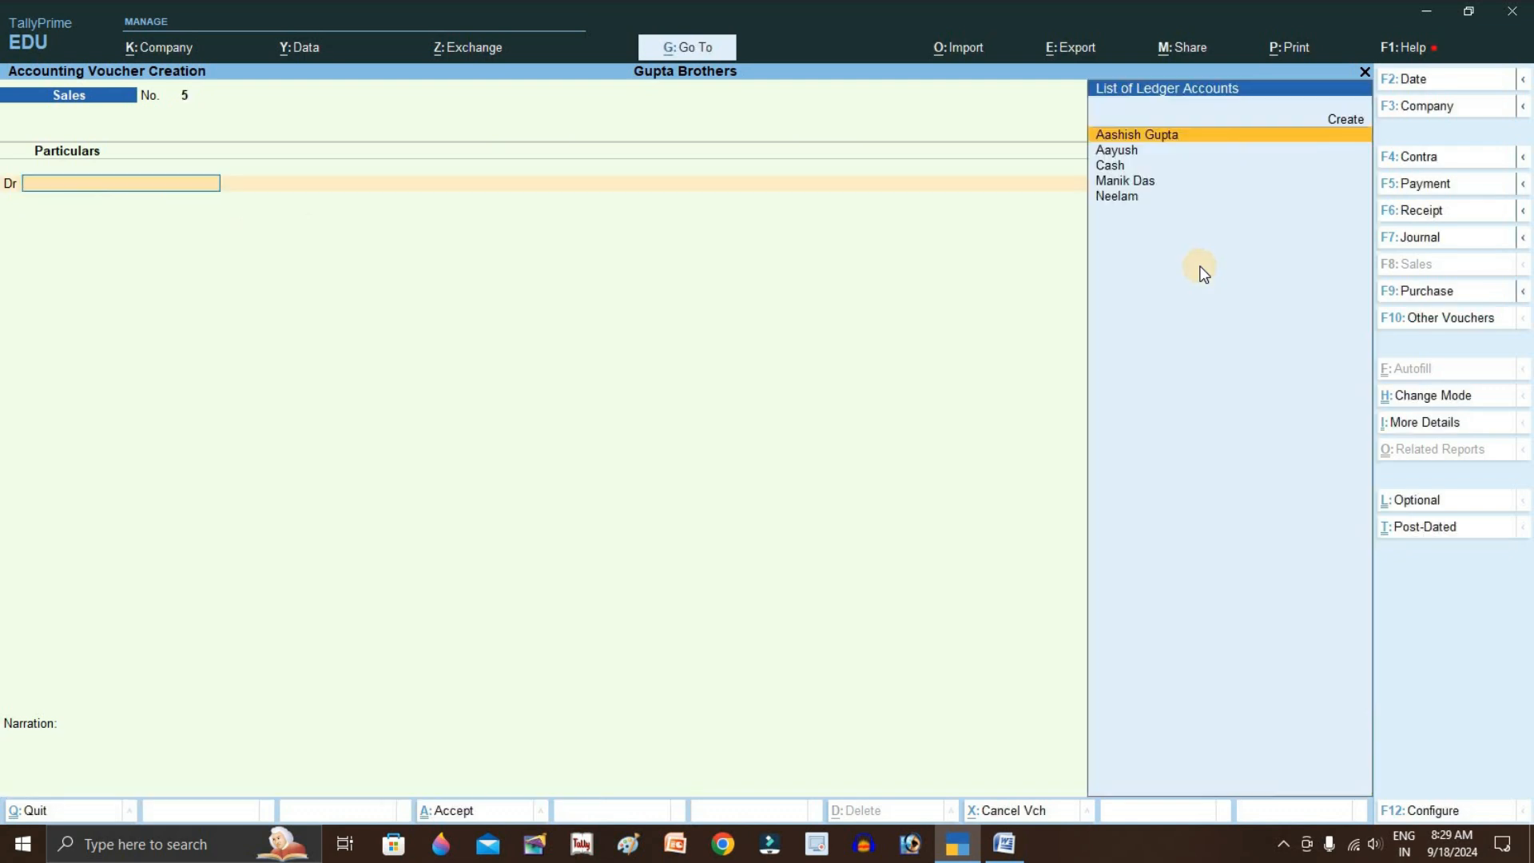
pyautogui.press('Escape')
pyautogui.press('Escape')
pyautogui.press('Escape')
pyautogui.press('Escape')
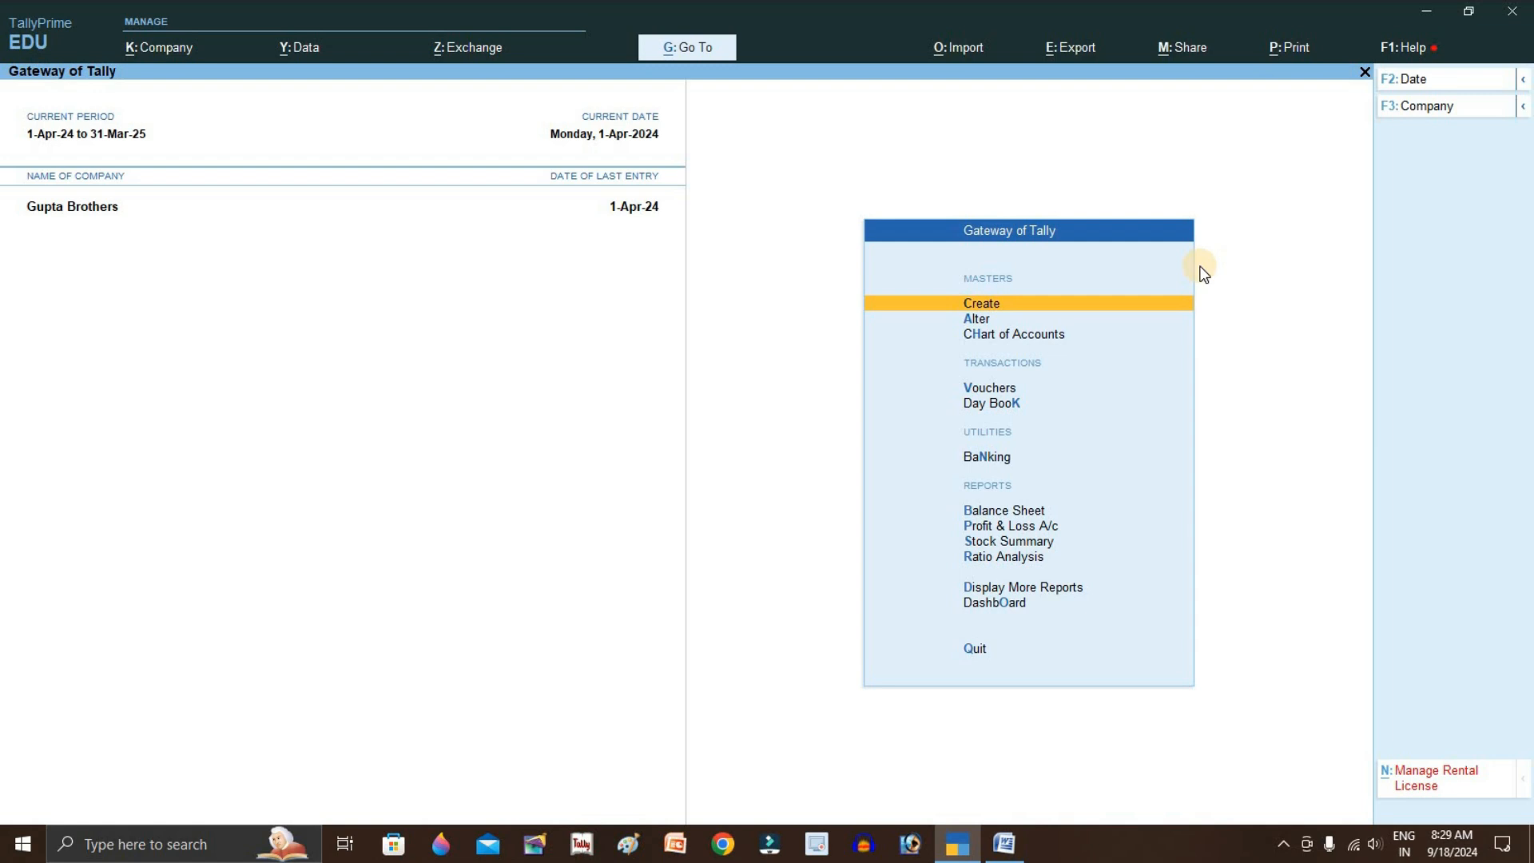
# Change the current date to 2-Apr-24 and start a receipt voucher with supplier reference number 1 and reference date 2-Apr-24
pyautogui.press('F2')
pyautogui.write('2')
pyautogui.press('Return')
pyautogui.press('v')
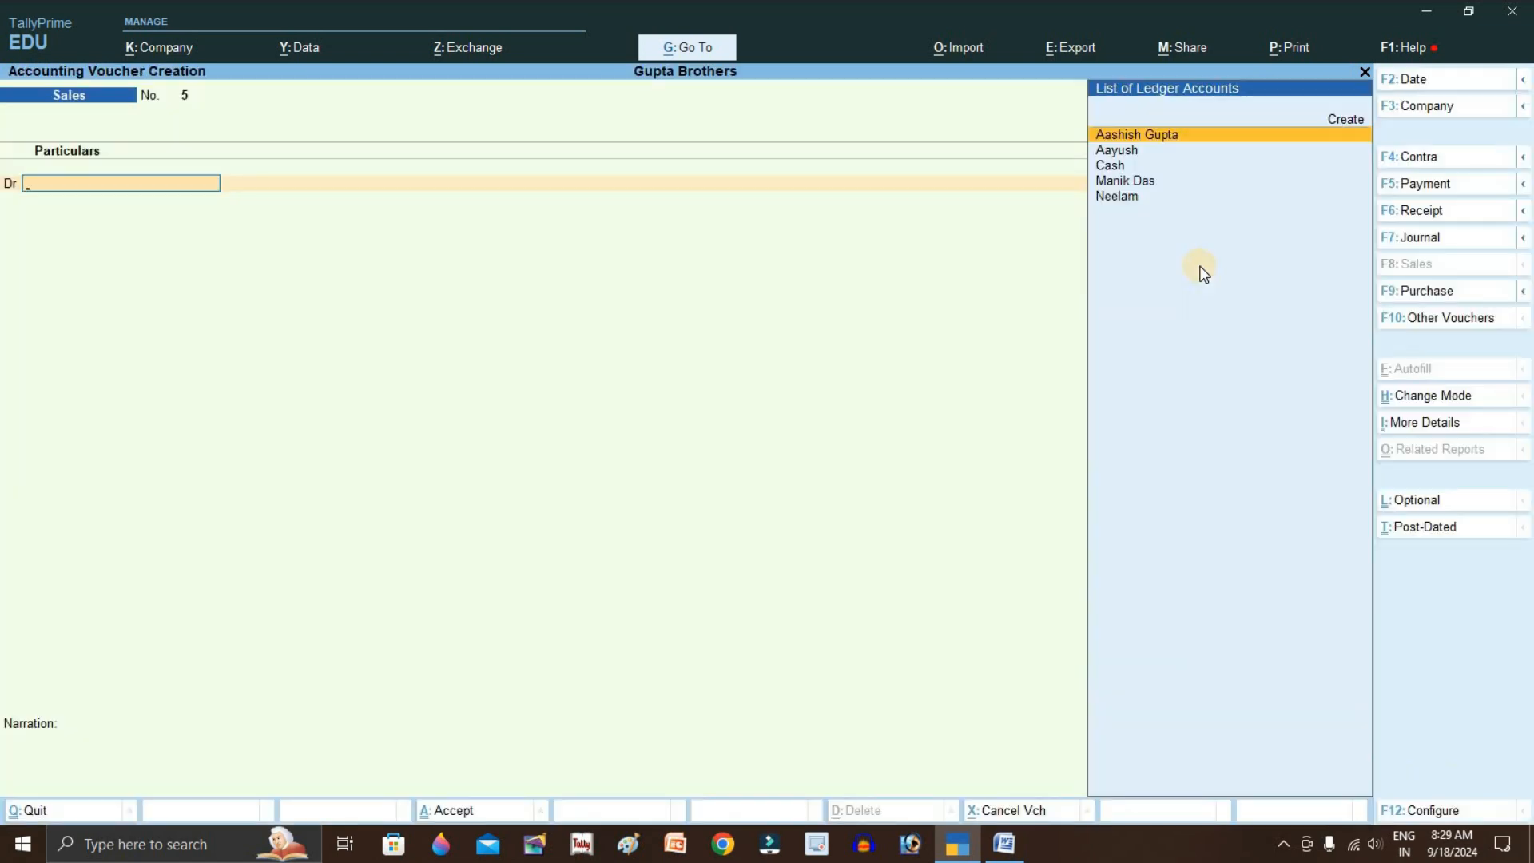
pyautogui.press('F6')
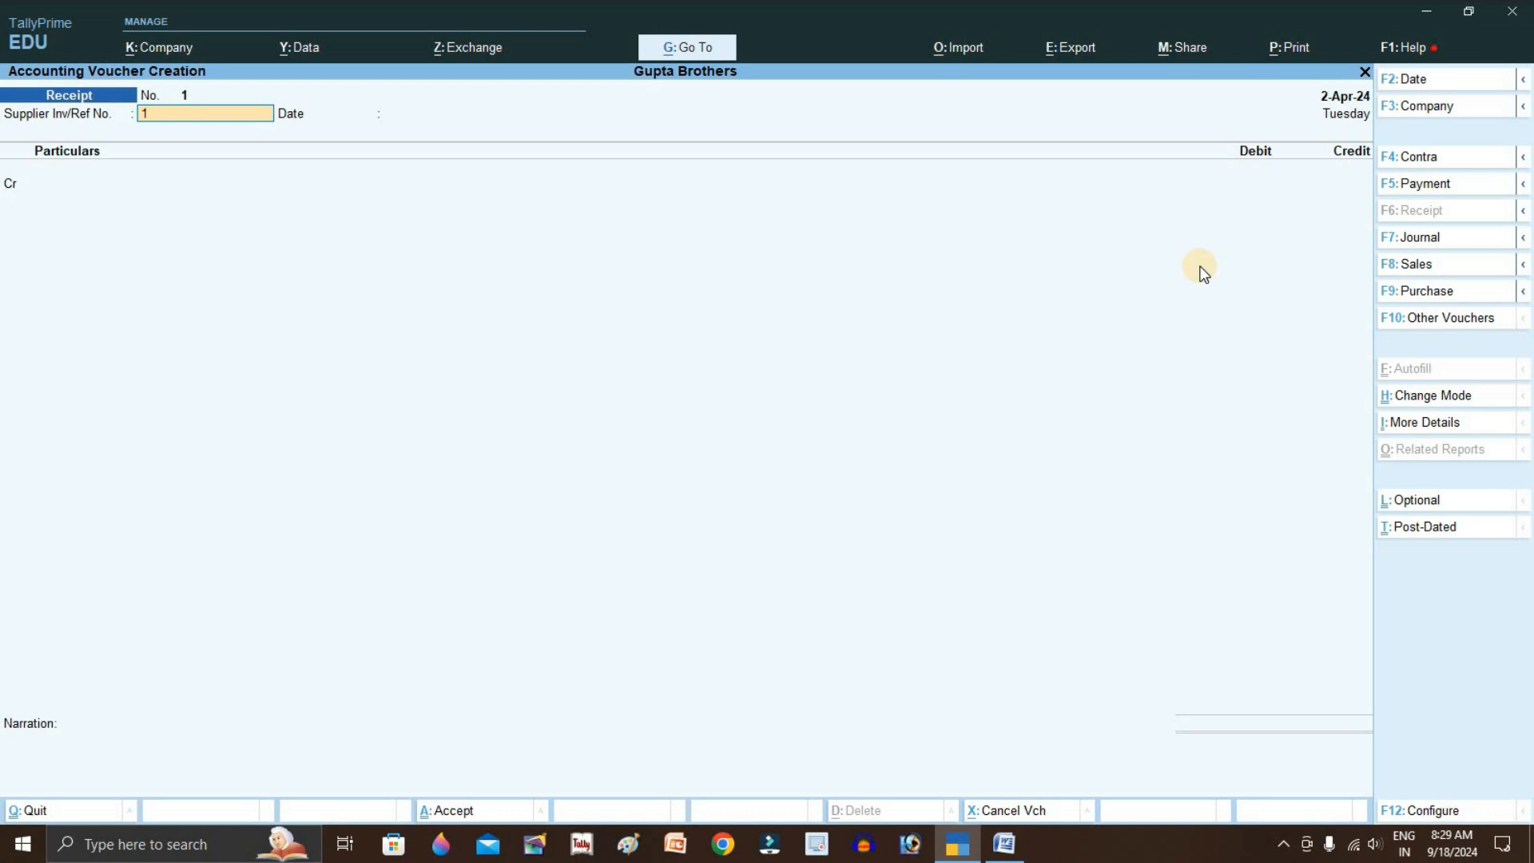
pyautogui.press('Return')
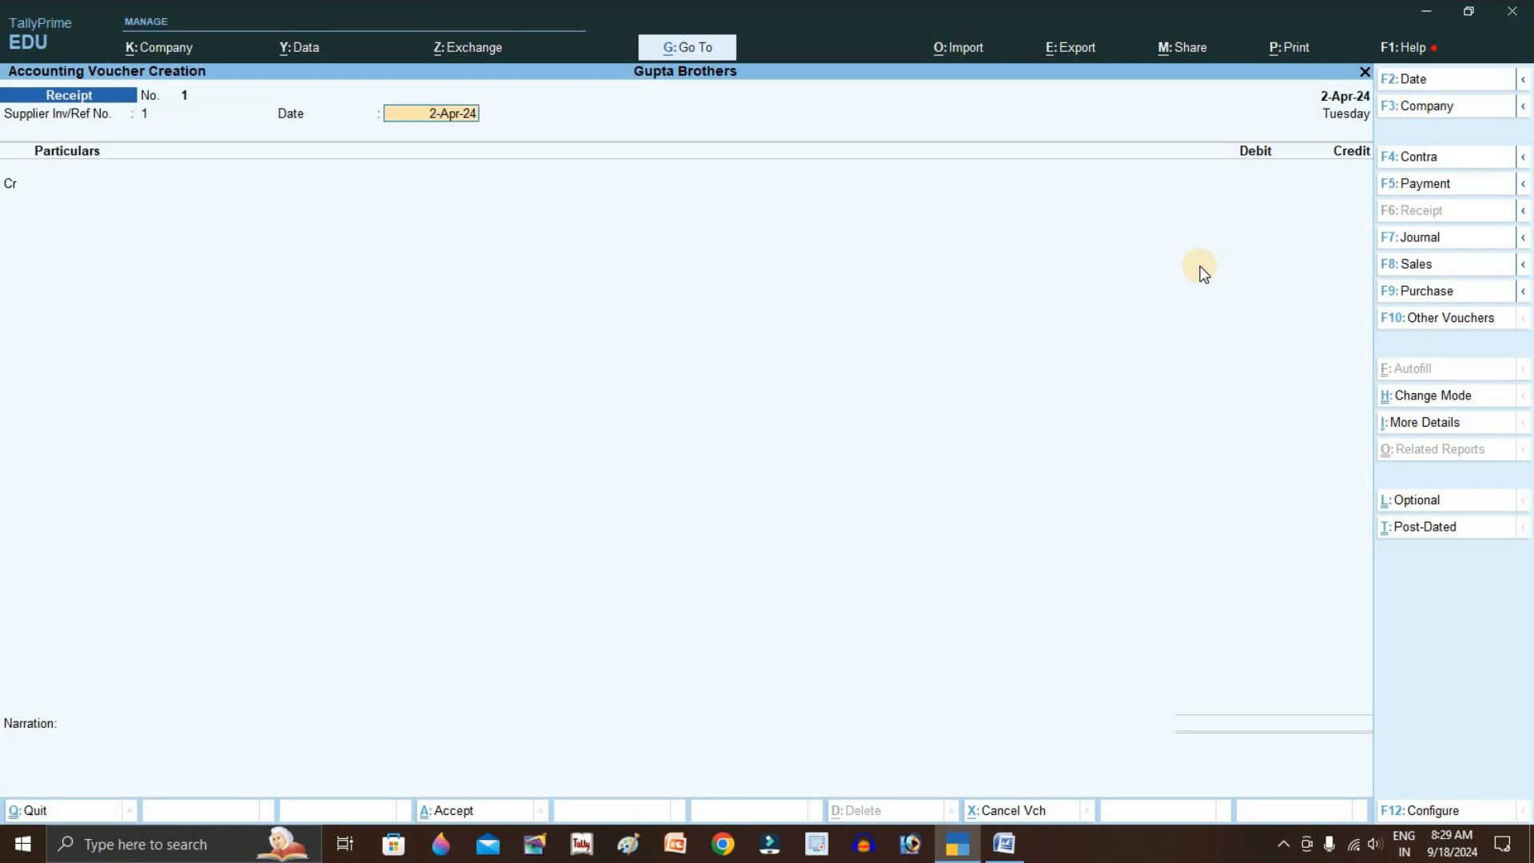
pyautogui.press('Return')
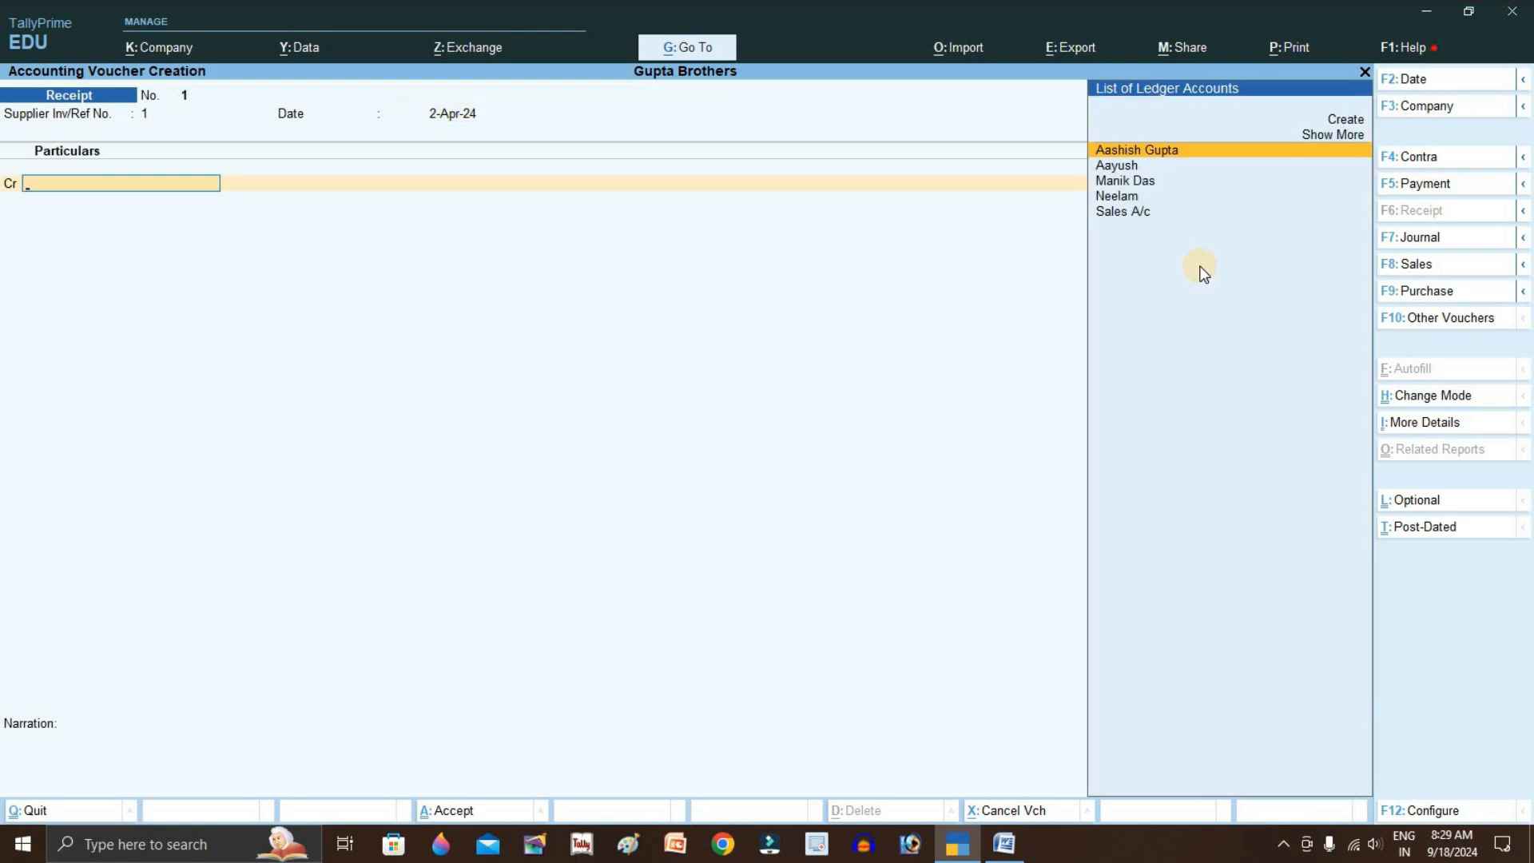
# Credit the customer listed just above Sales A/c 8,000 as Agst Ref against bill 4 in receipt voucher 1
pyautogui.press('Down')
pyautogui.press('Down')
pyautogui.press('Down')
pyautogui.press('Return')
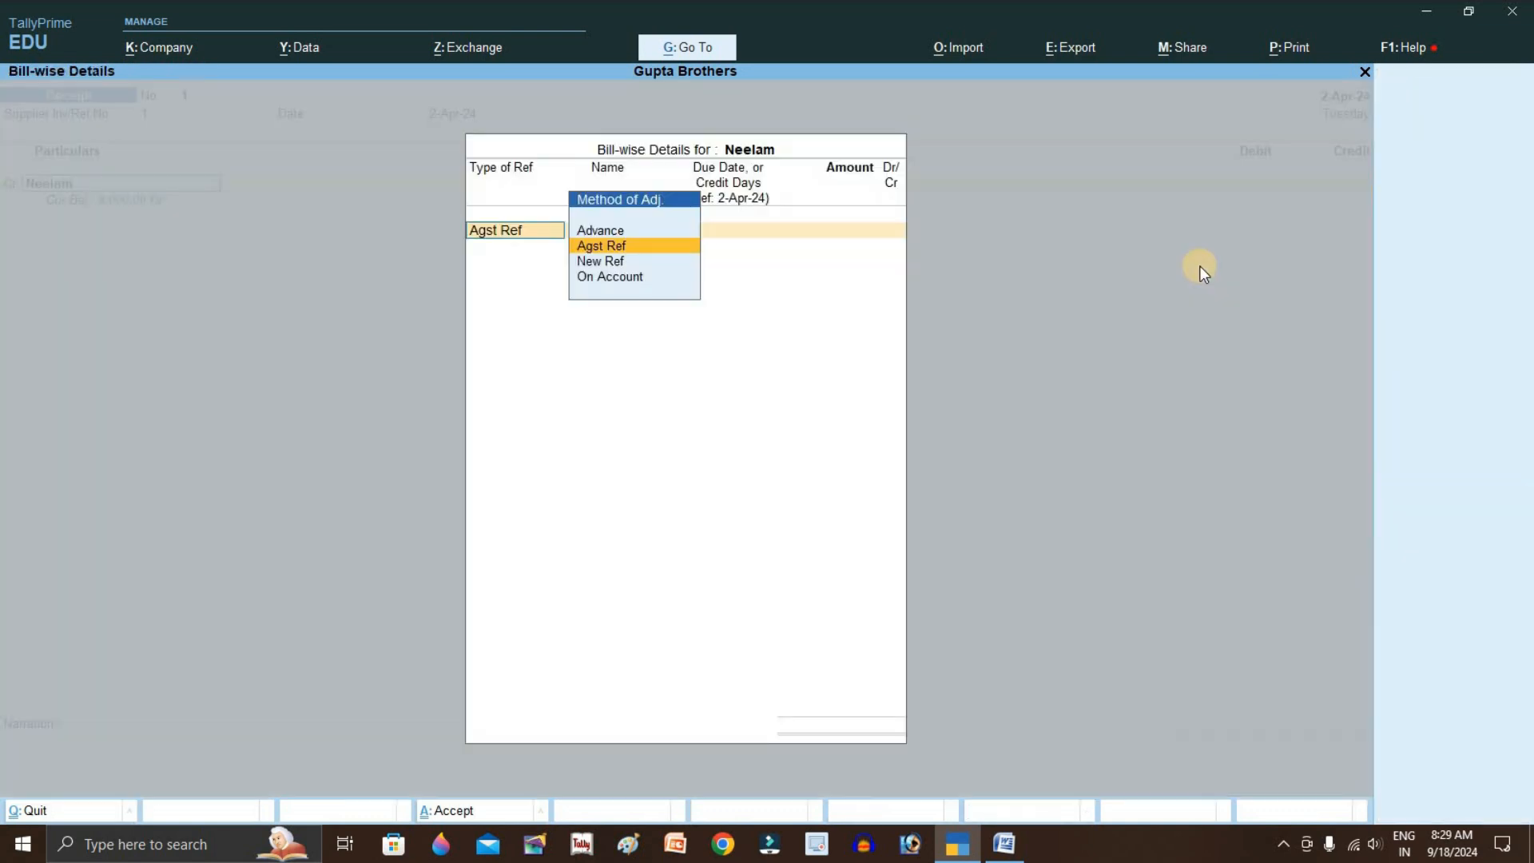
pyautogui.press('Return')
pyautogui.press('Return')
pyautogui.press('Return')
pyautogui.press('Return')
pyautogui.press('Return')
pyautogui.press('Return')
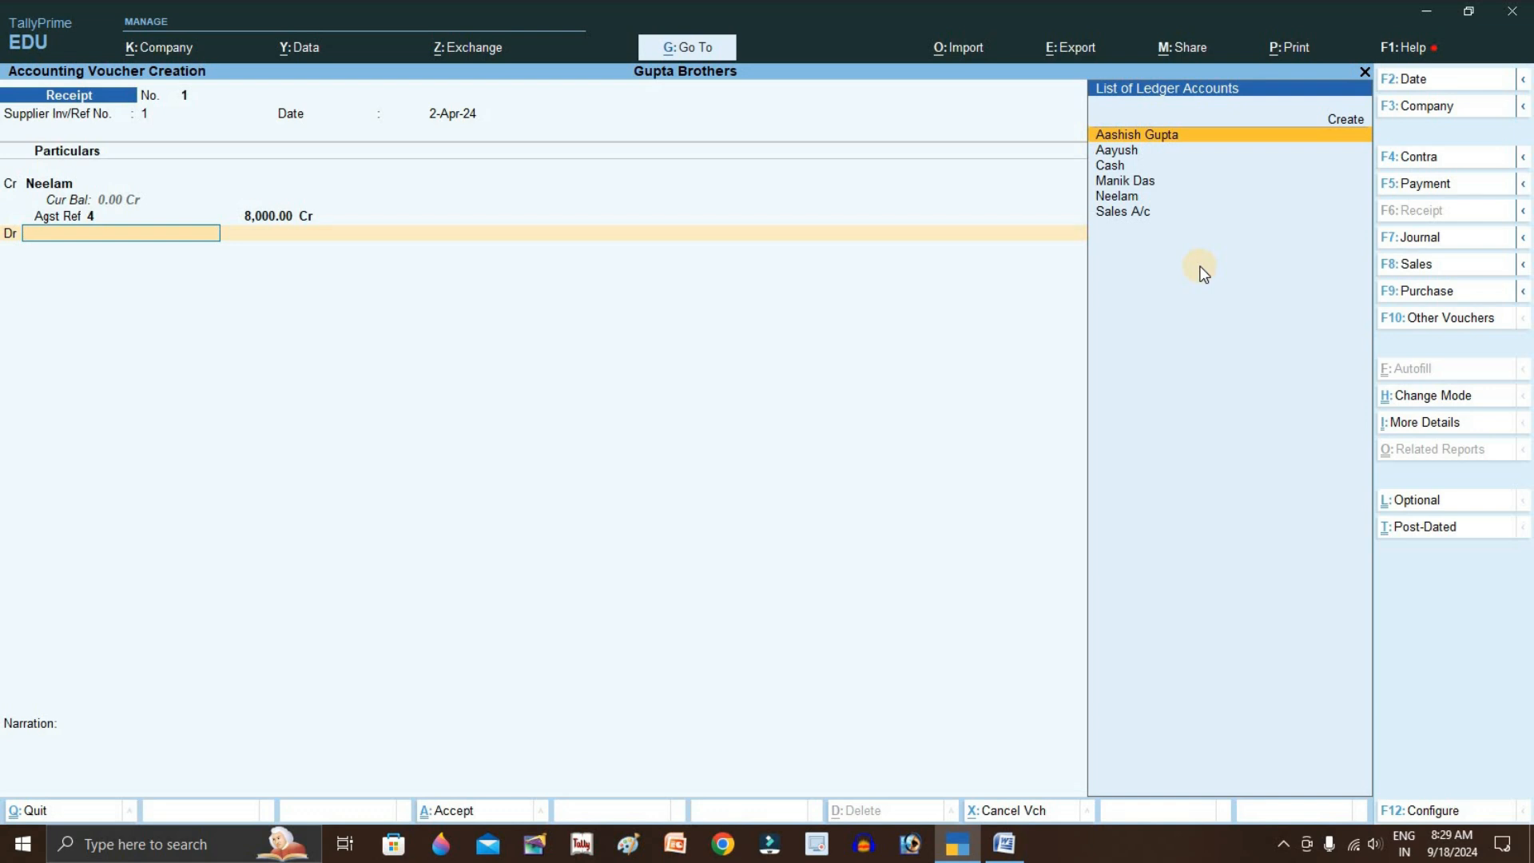
# Debit Cash with 8,000, saving receipt voucher 1, and return to the Gateway of Tally
pyautogui.press('Down')
pyautogui.press('Down')
pyautogui.press('Return')
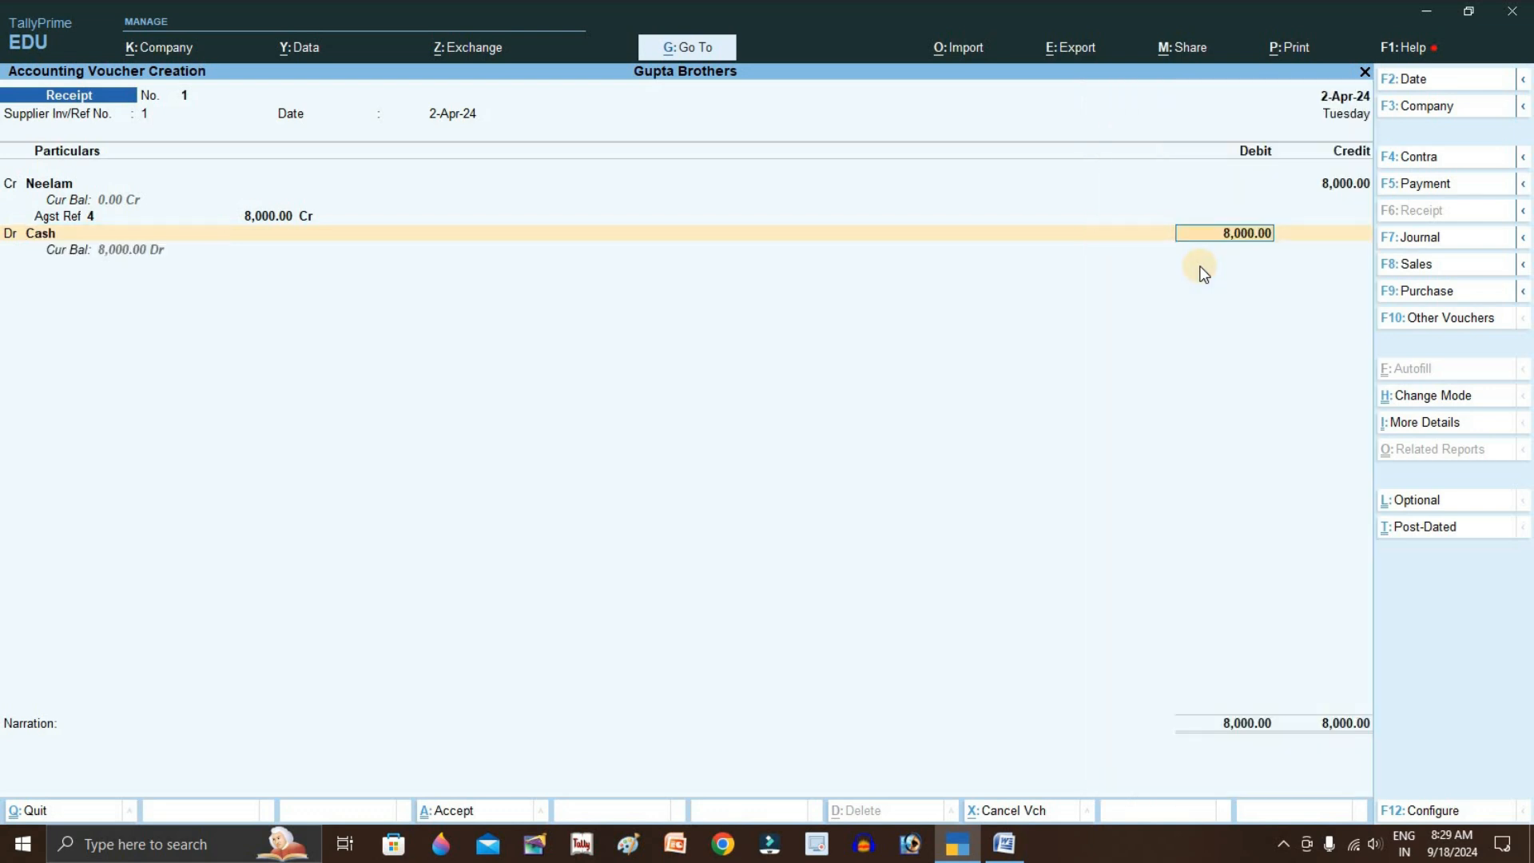
pyautogui.press('ctrl')
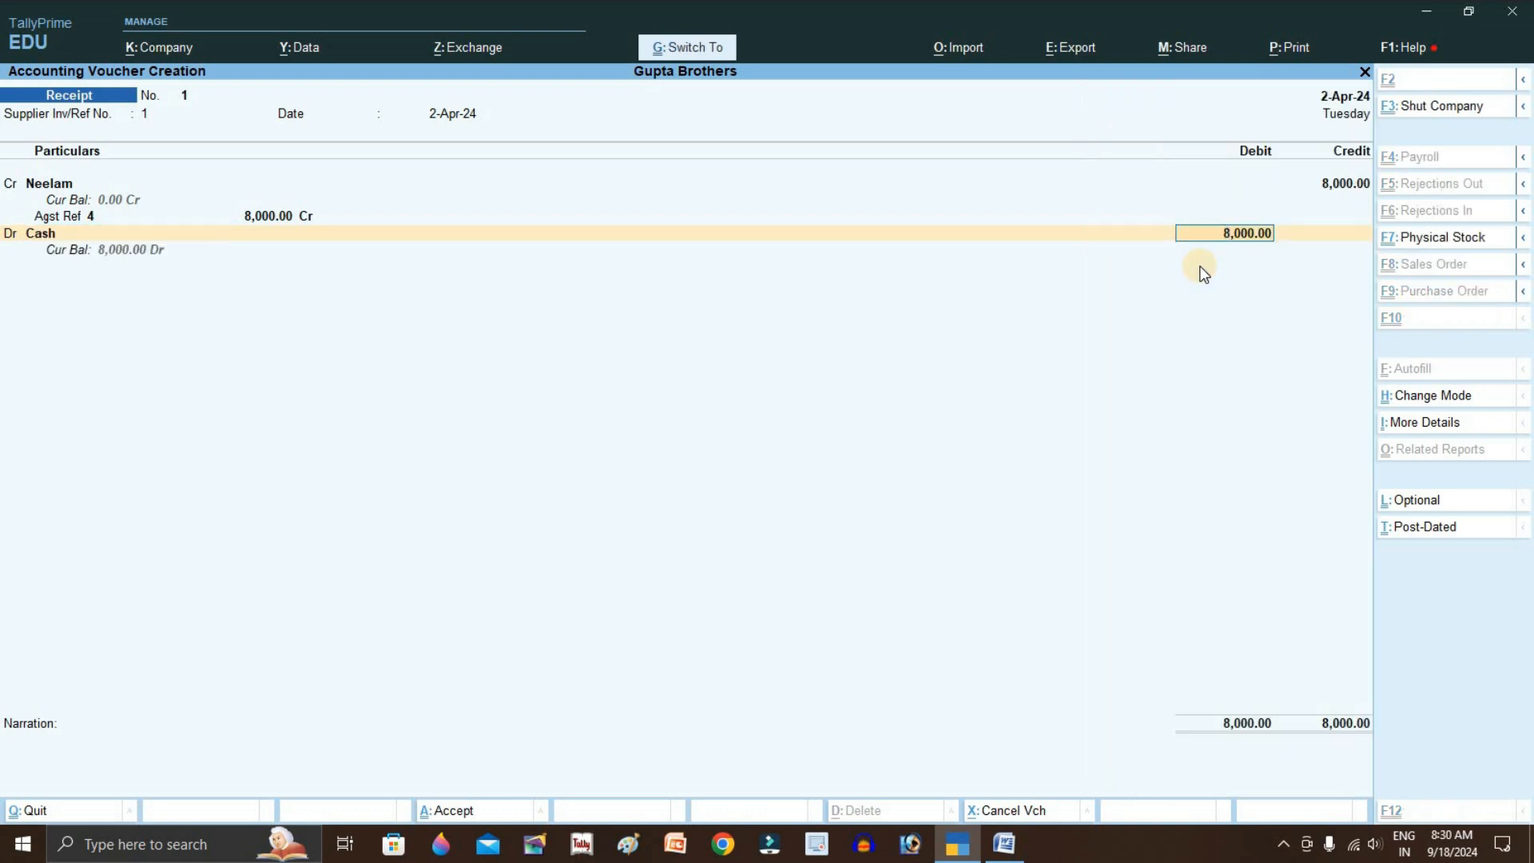
pyautogui.hotkey('ctrl', 'a')
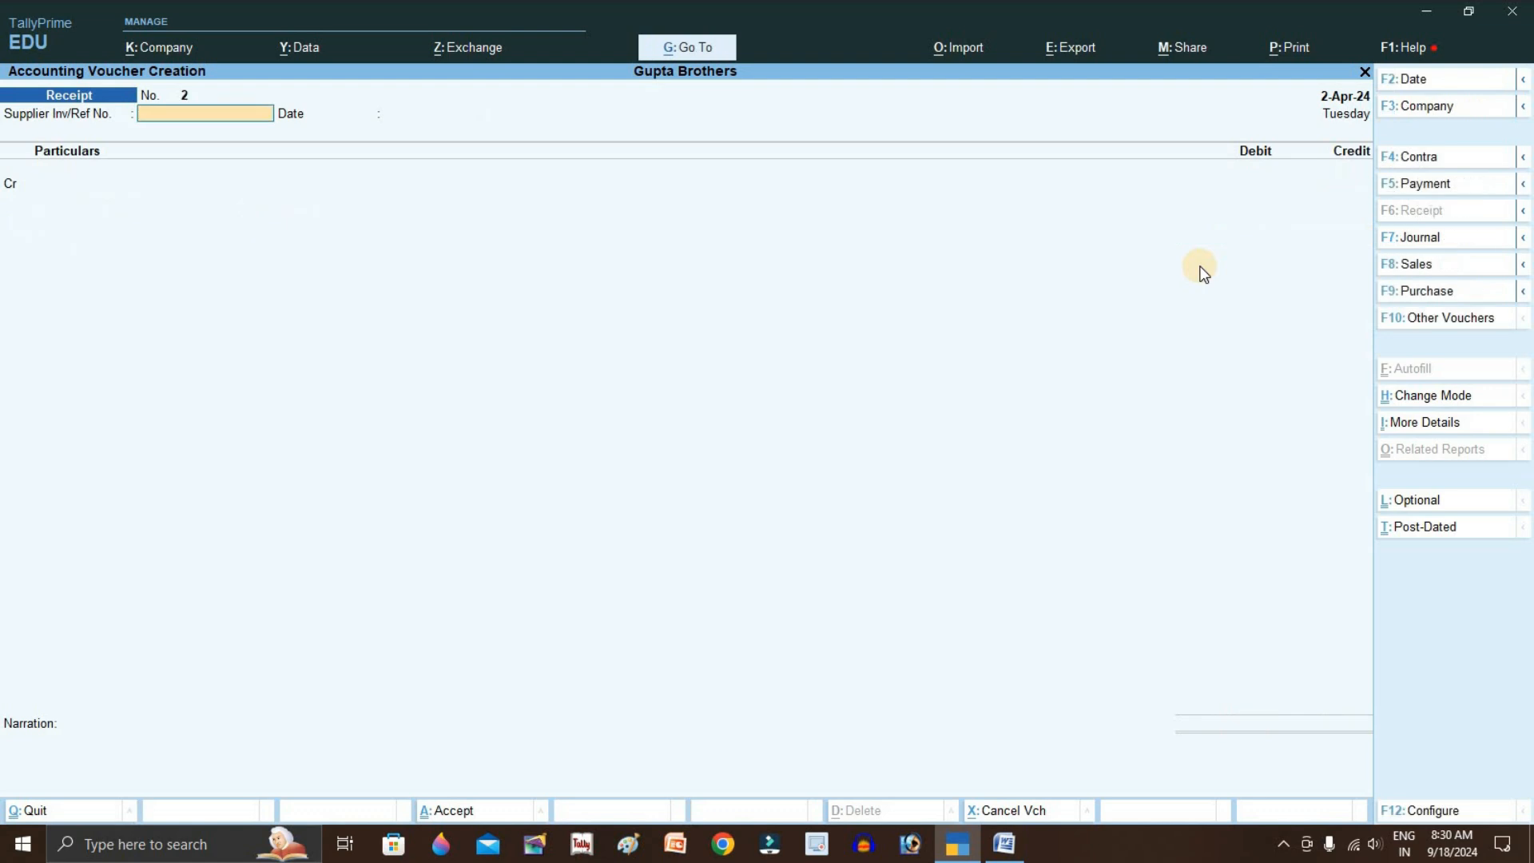
pyautogui.press('Escape')
pyautogui.press('Escape')
pyautogui.press('Escape')
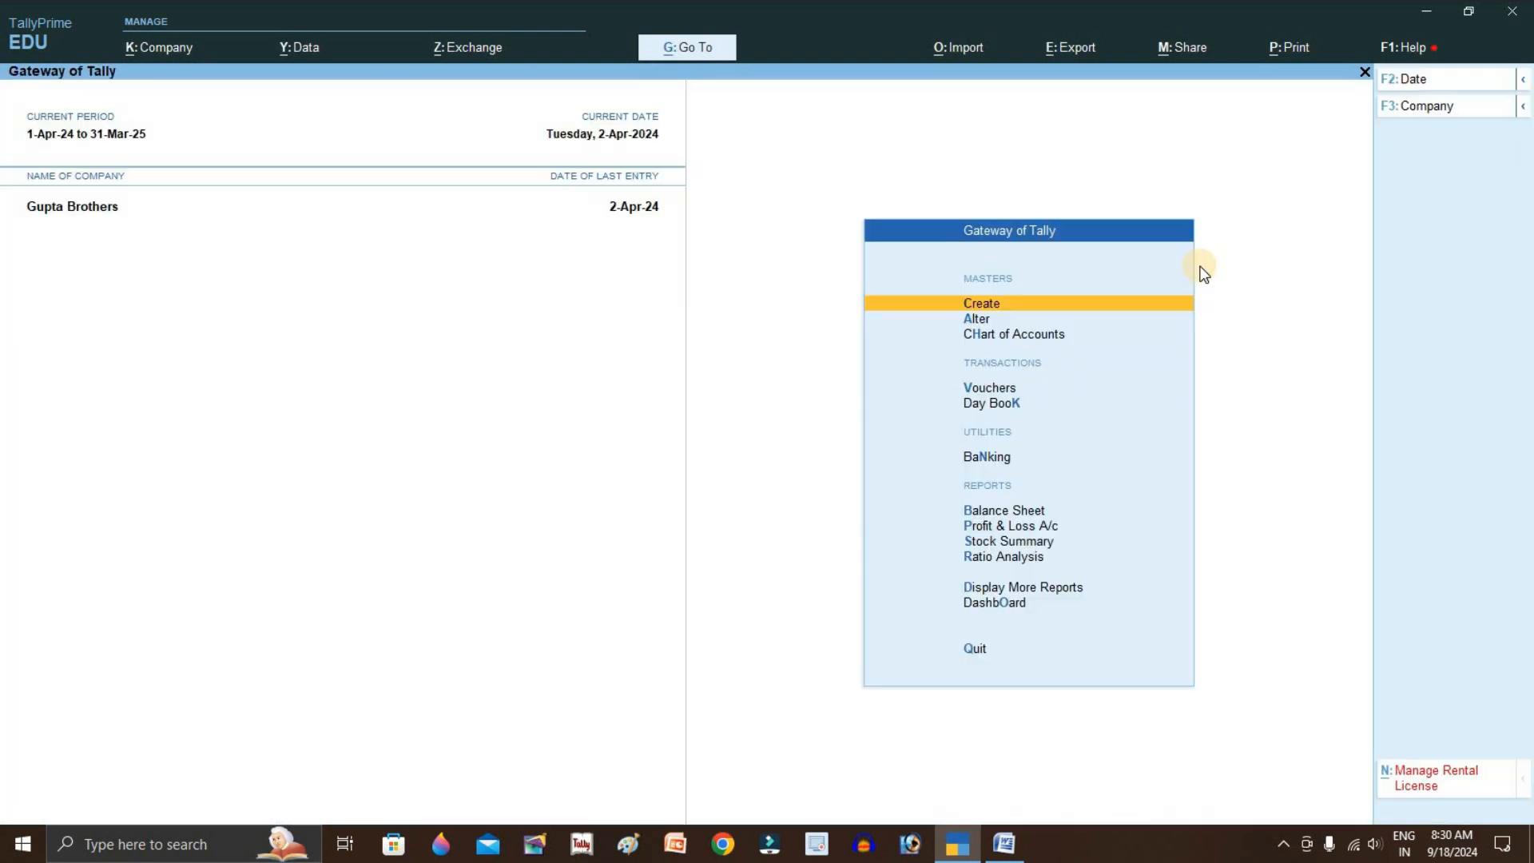
# Duplicate receipt voucher 1 from the Day Book and set the duplicate's supplier reference number to 2
pyautogui.press('Down')
pyautogui.press('Down')
pyautogui.press('Down')
pyautogui.press('Down')
pyautogui.press('Down')
pyautogui.press('Up')
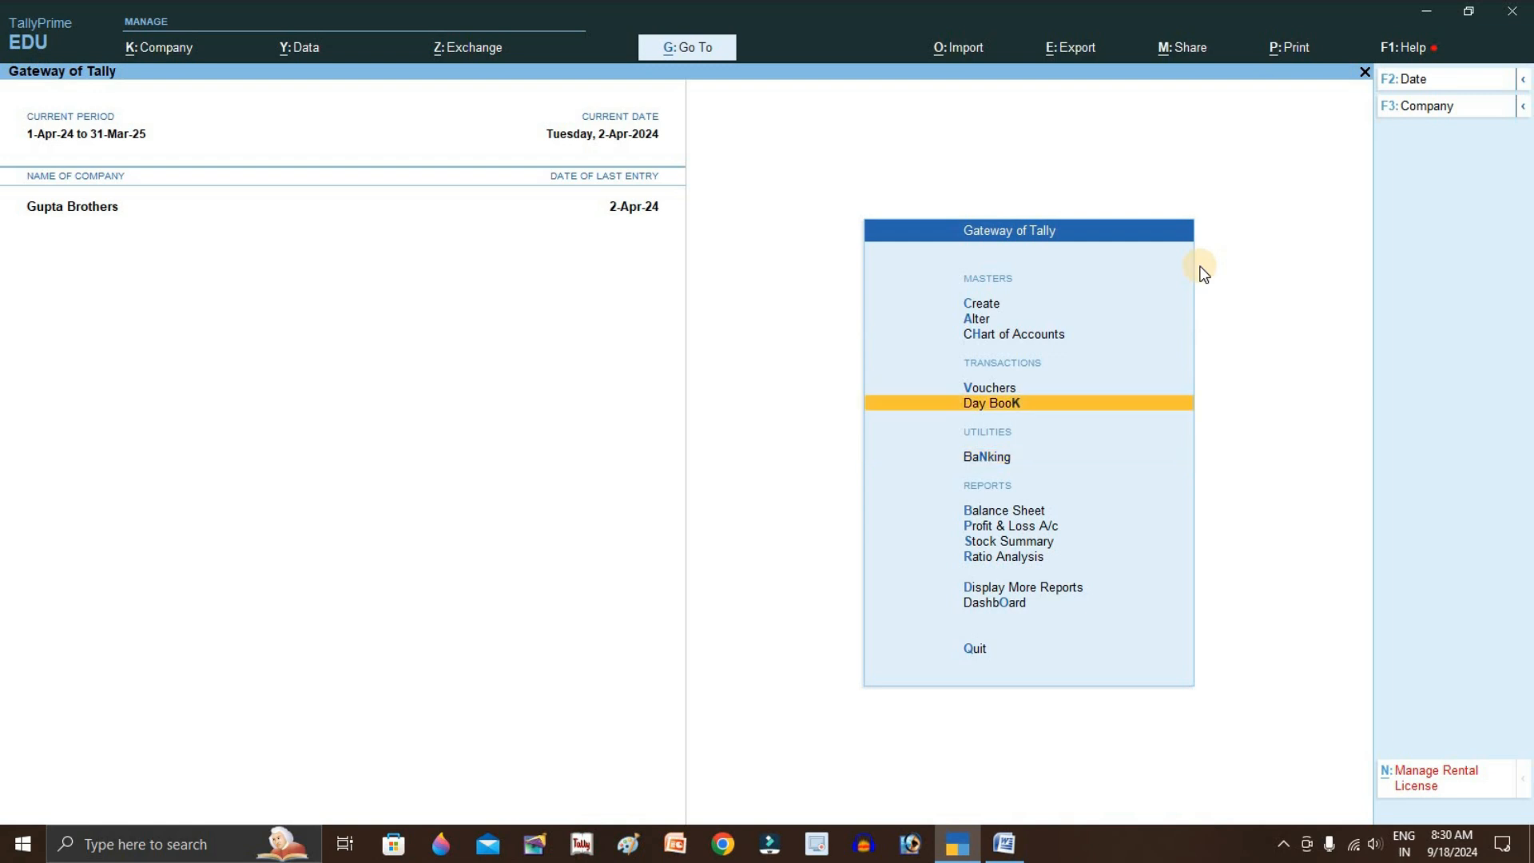
pyautogui.press('Return')
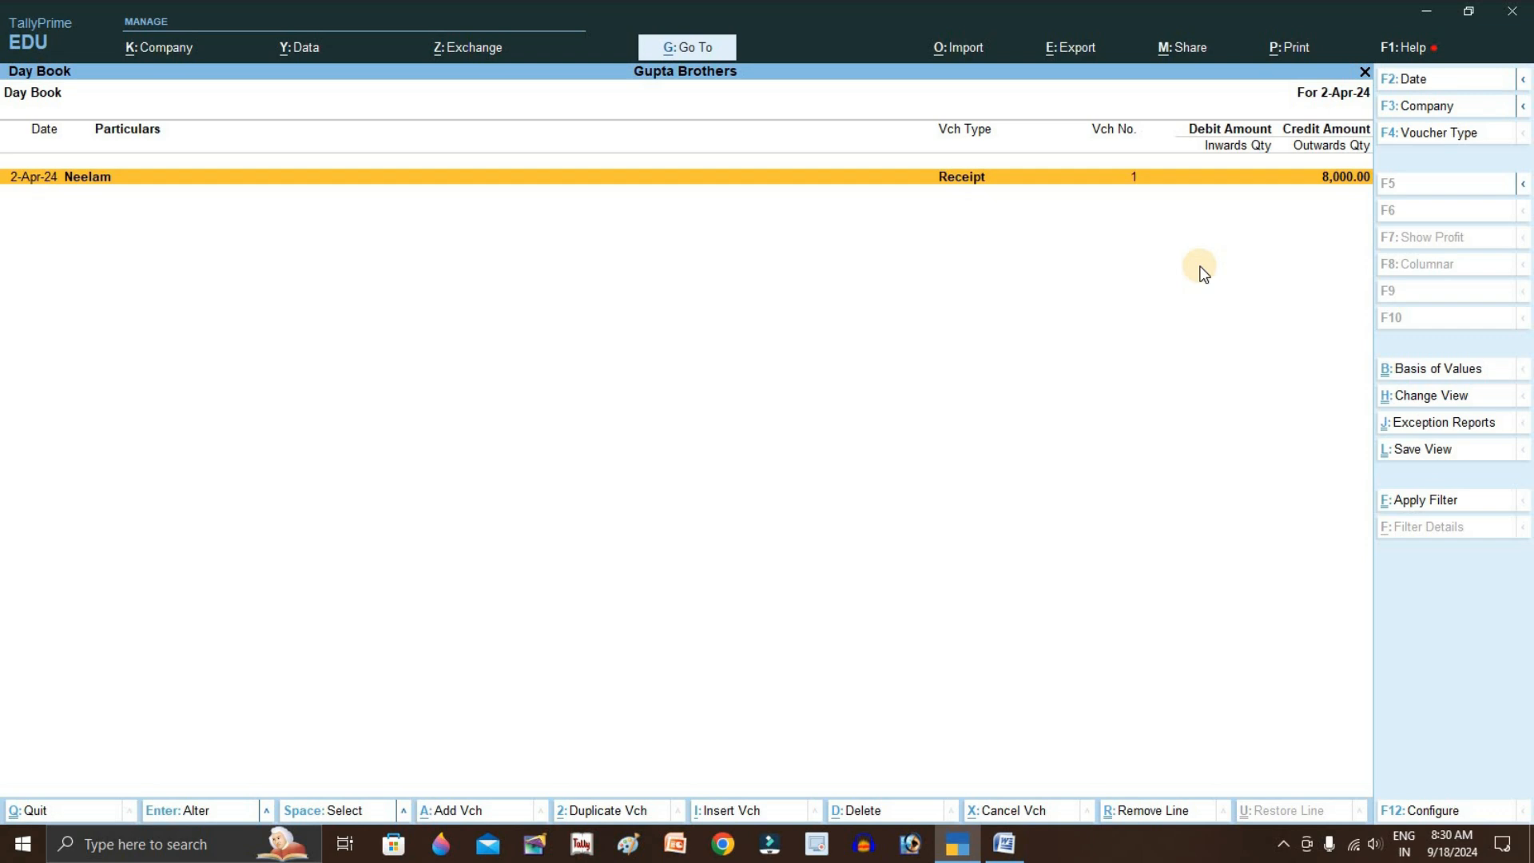
pyautogui.press('alt')
pyautogui.hotkey('alt', '2')
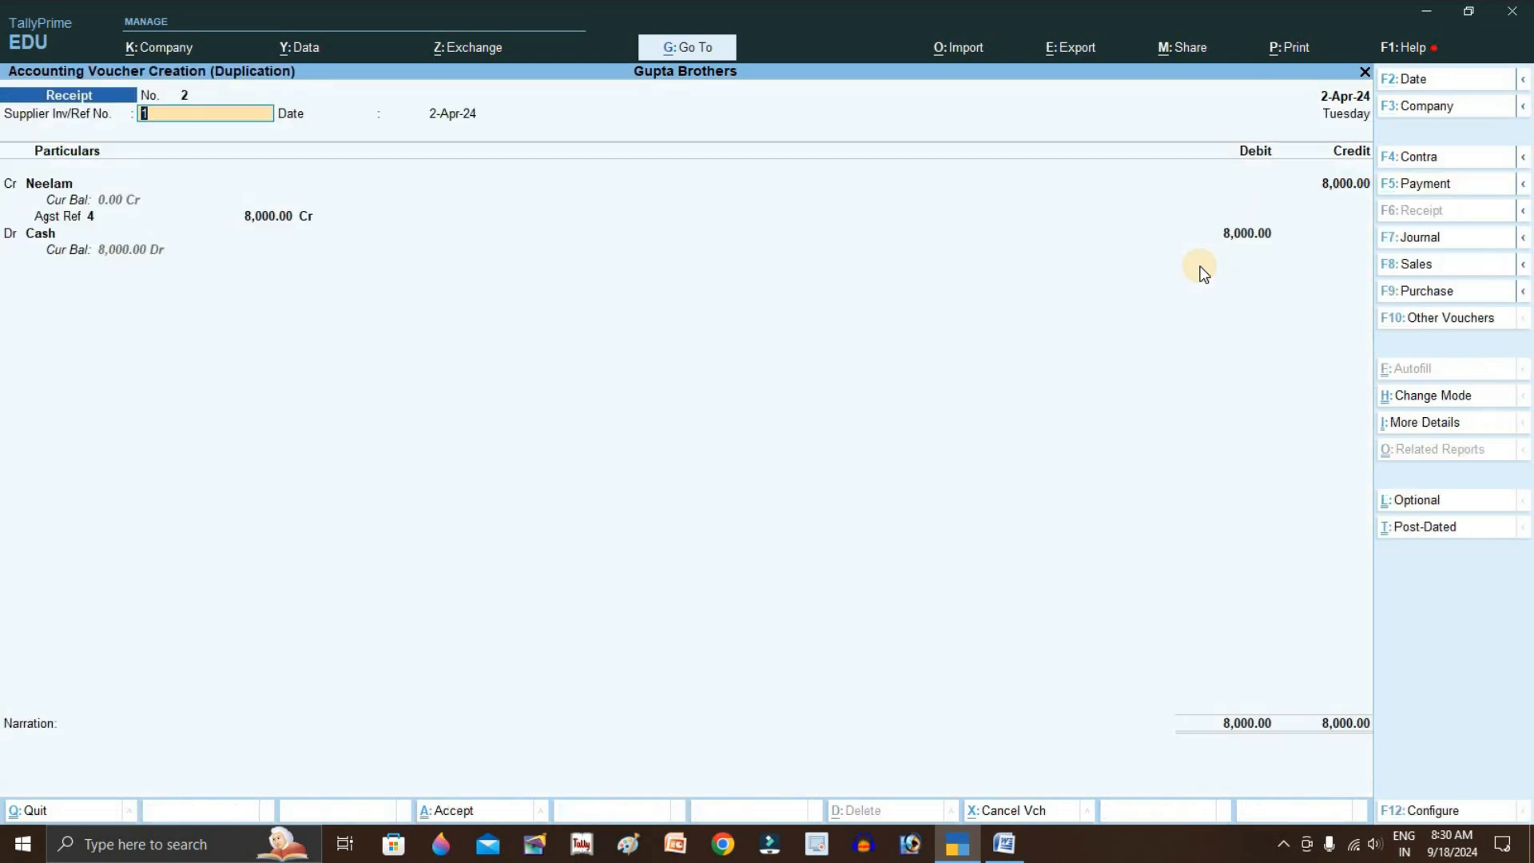
pyautogui.write('2')
pyautogui.press('Return')
pyautogui.press('Return')
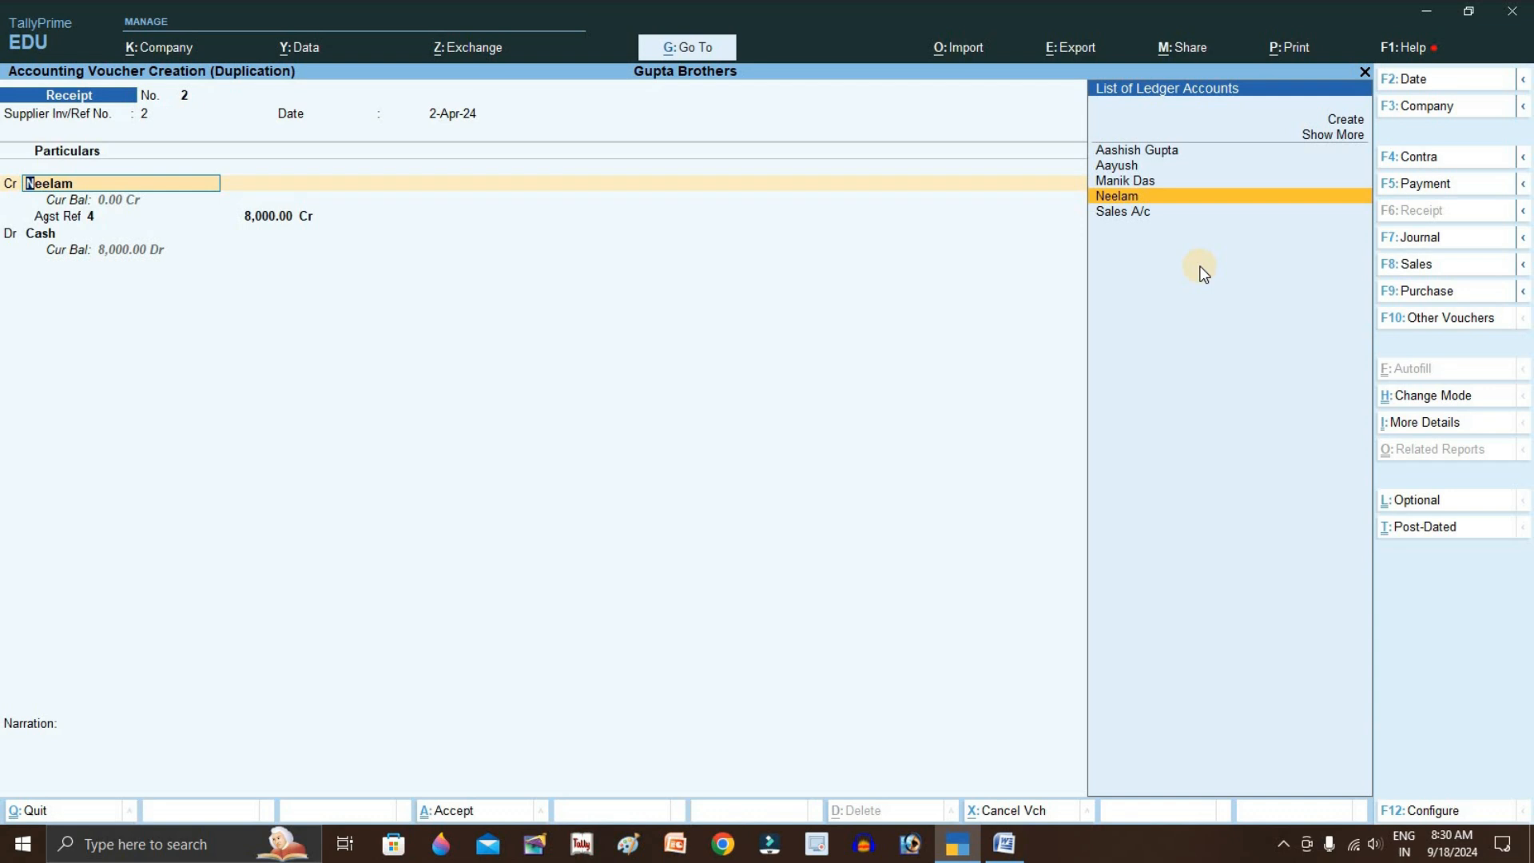
# Credit the third listed customer 8,000 as Agst Ref against pending bill 3 and save receipt voucher 2
pyautogui.press('Up')
pyautogui.press('Up')
pyautogui.press('Up')
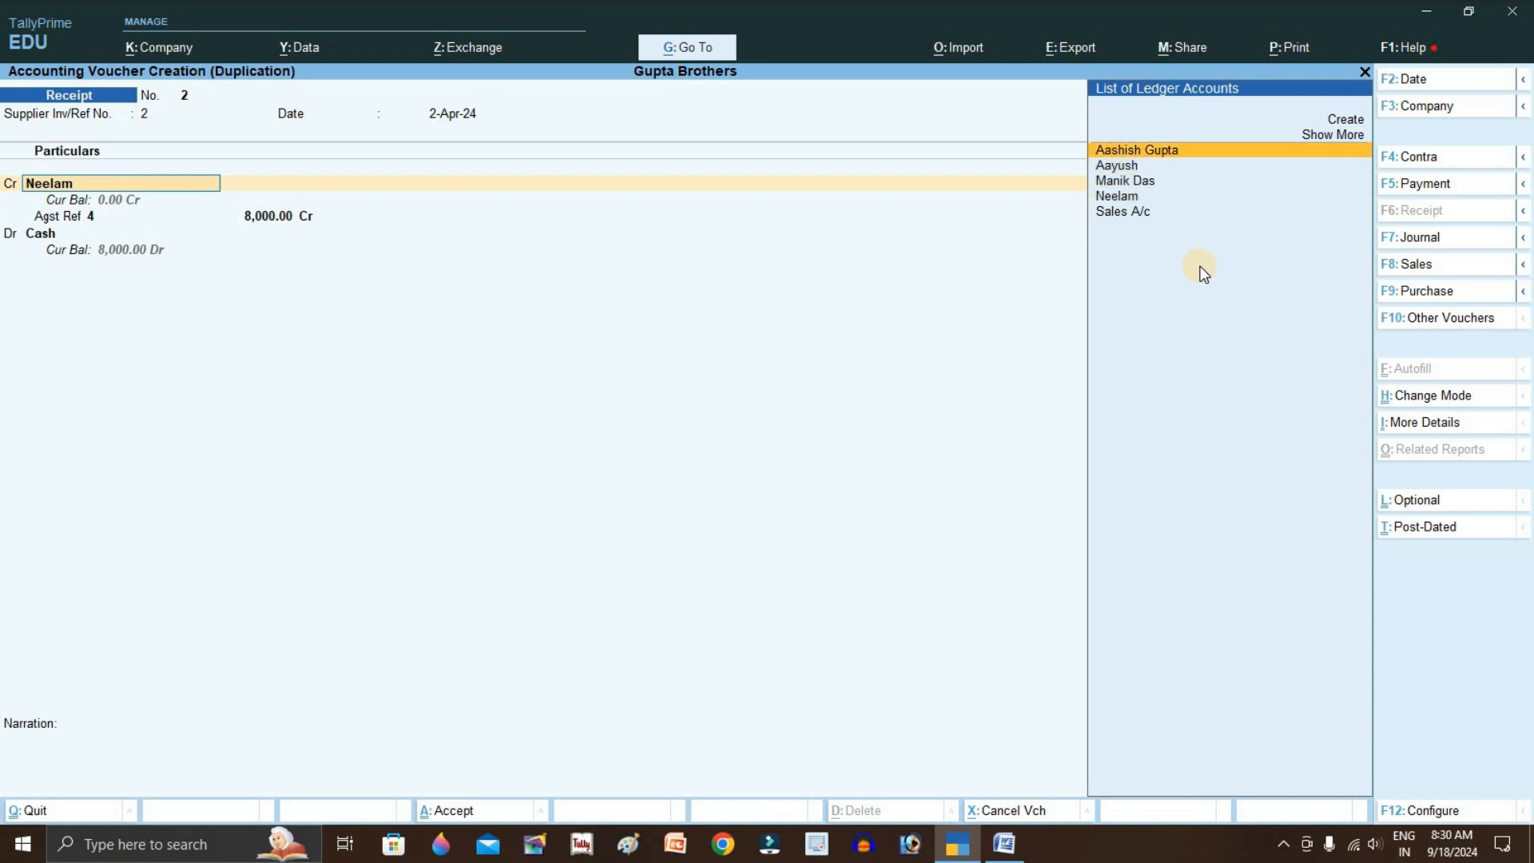
pyautogui.press('Down')
pyautogui.press('Down')
pyautogui.press('Down')
pyautogui.press('Up')
pyautogui.press('Return')
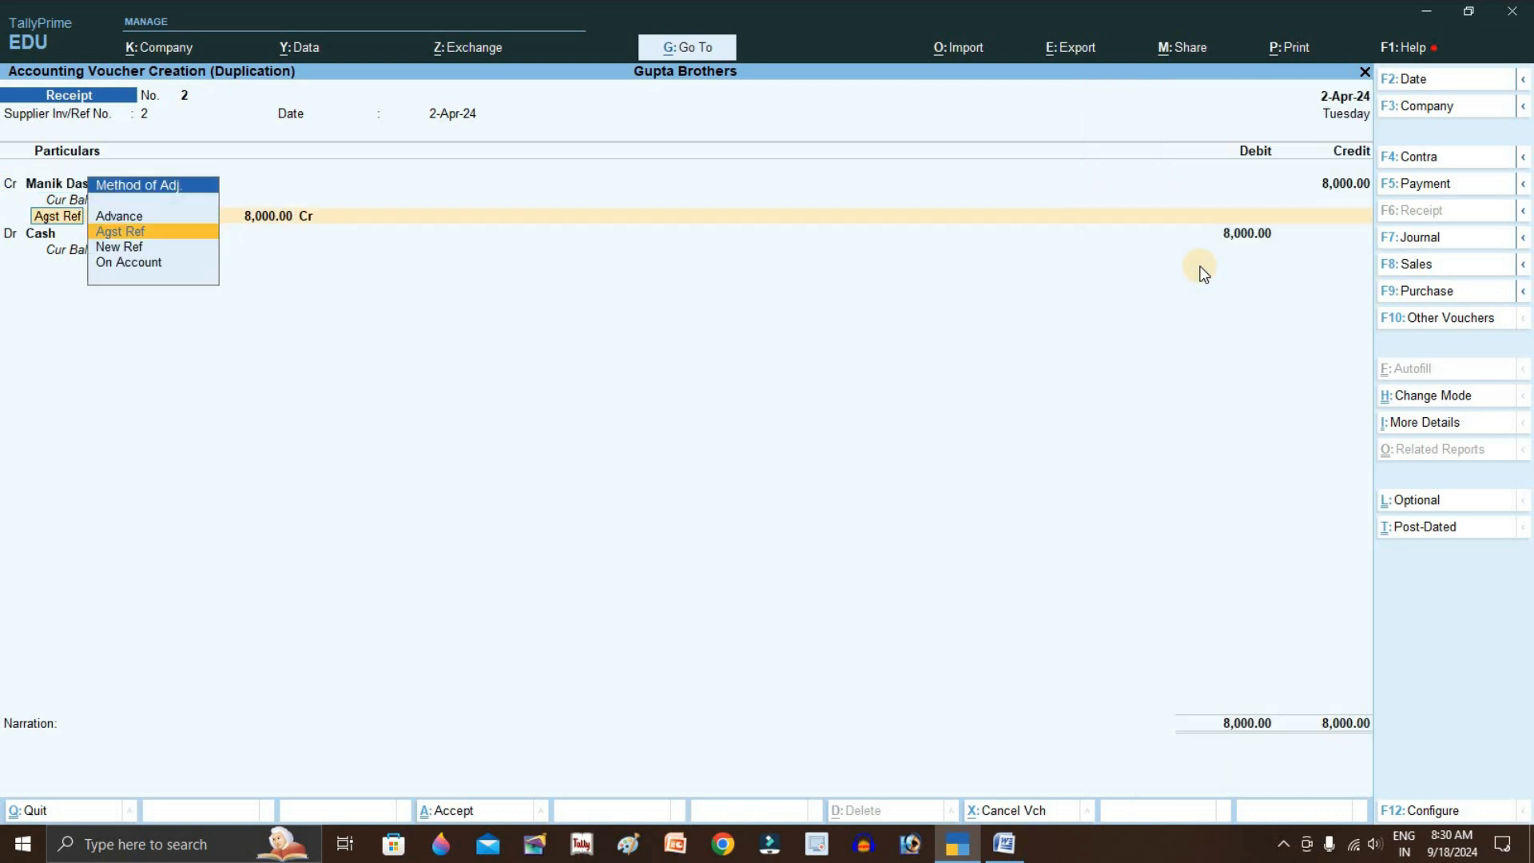
pyautogui.press('Return')
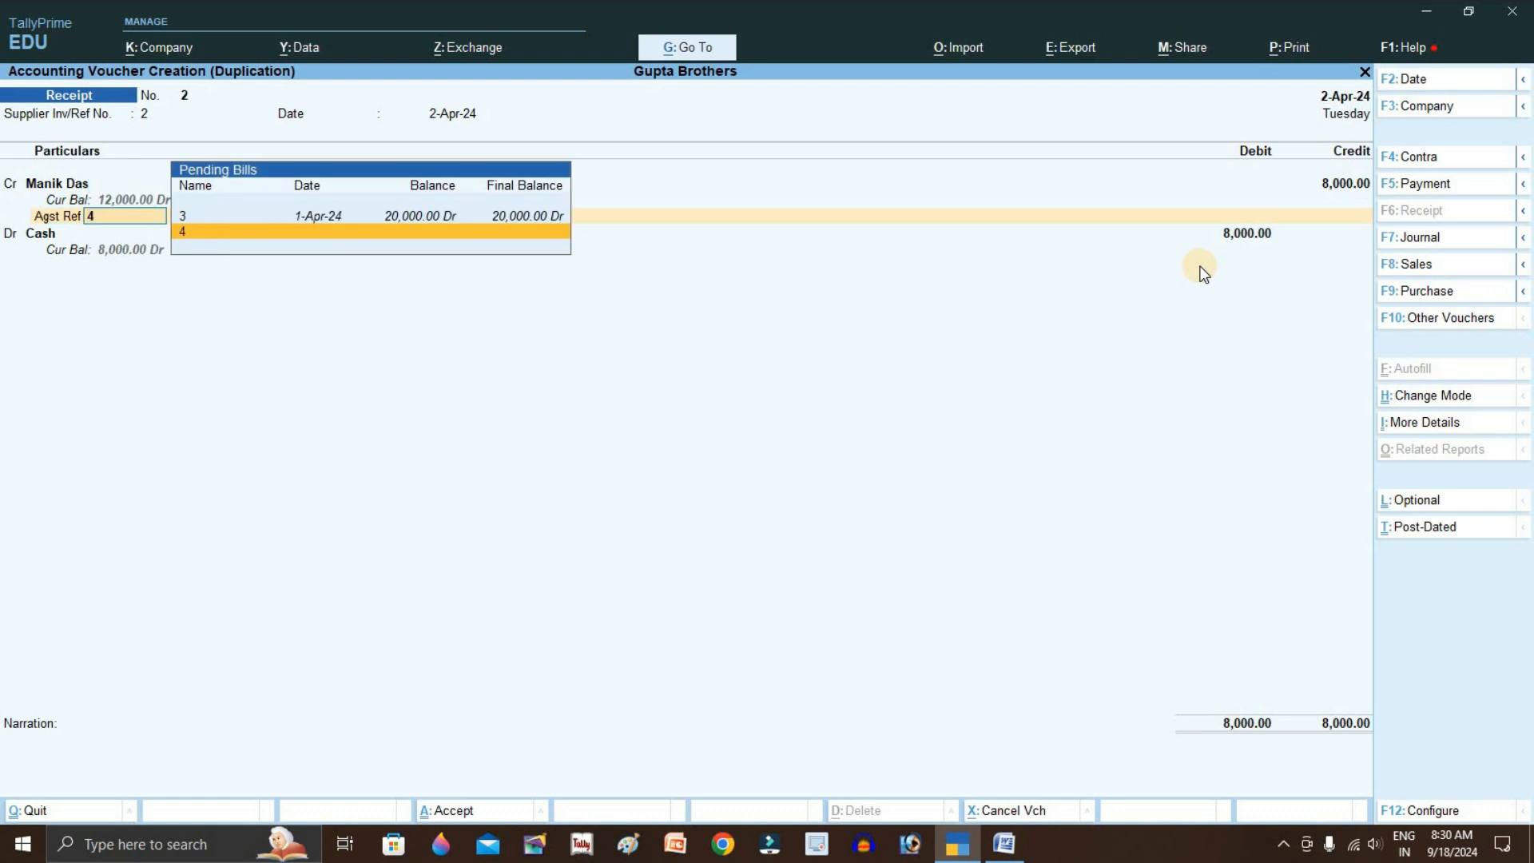
pyautogui.press('Up')
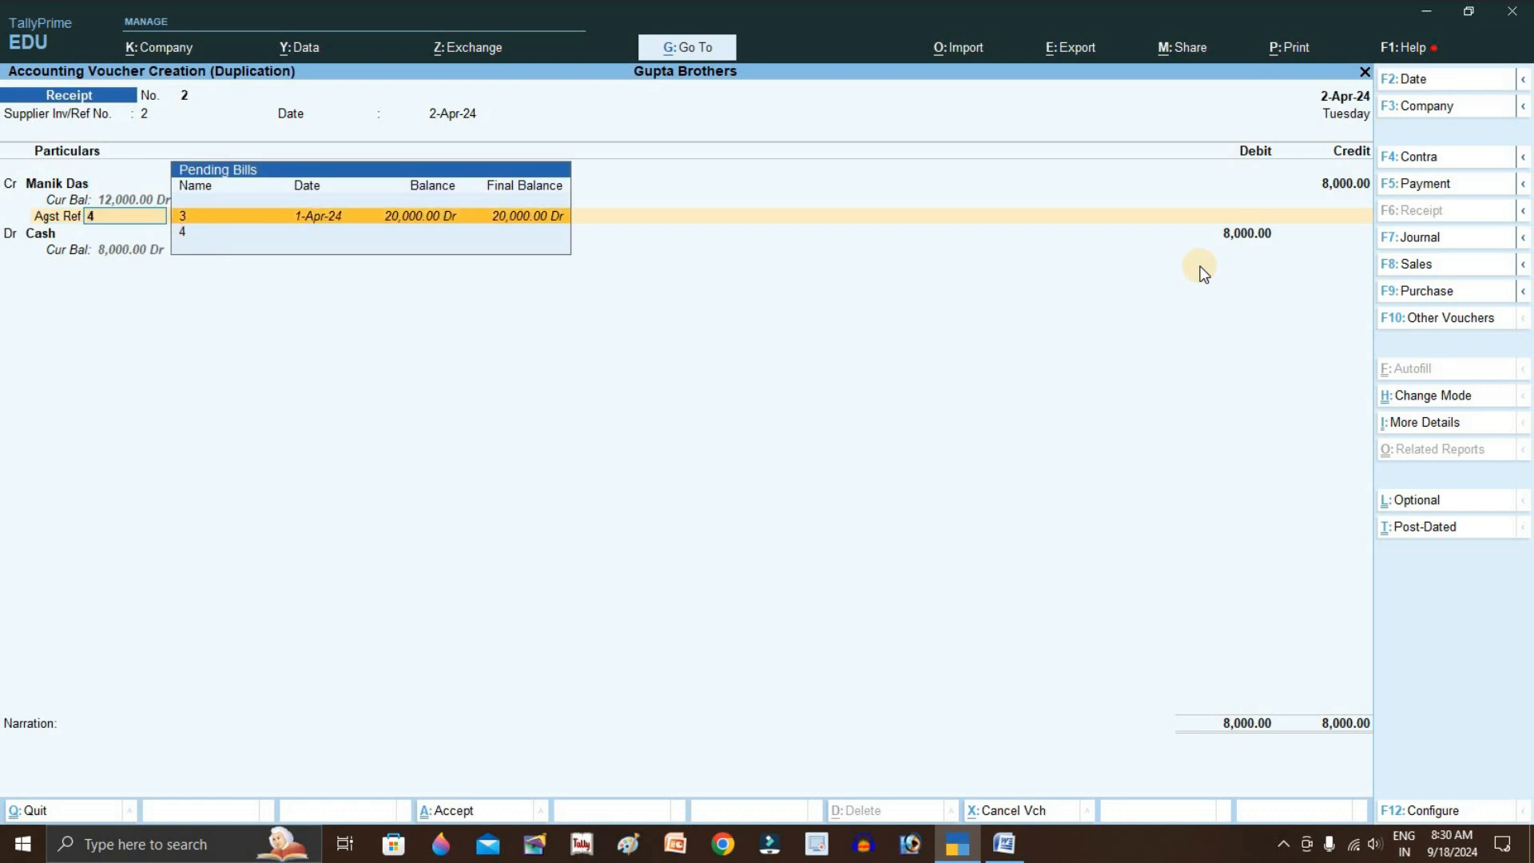
pyautogui.press('Return')
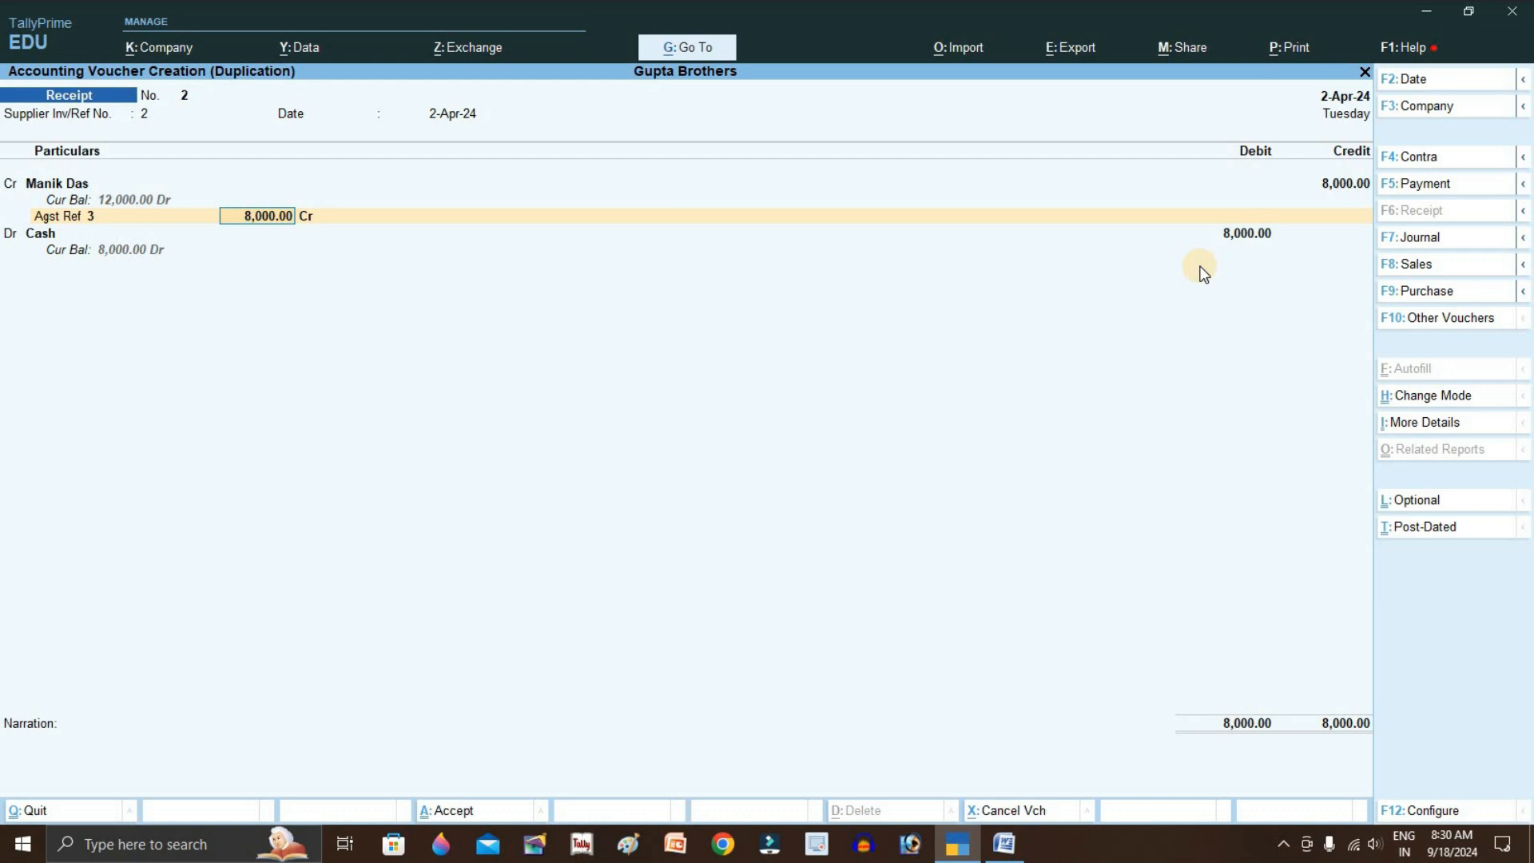
pyautogui.hotkey('ctrl', 'a')
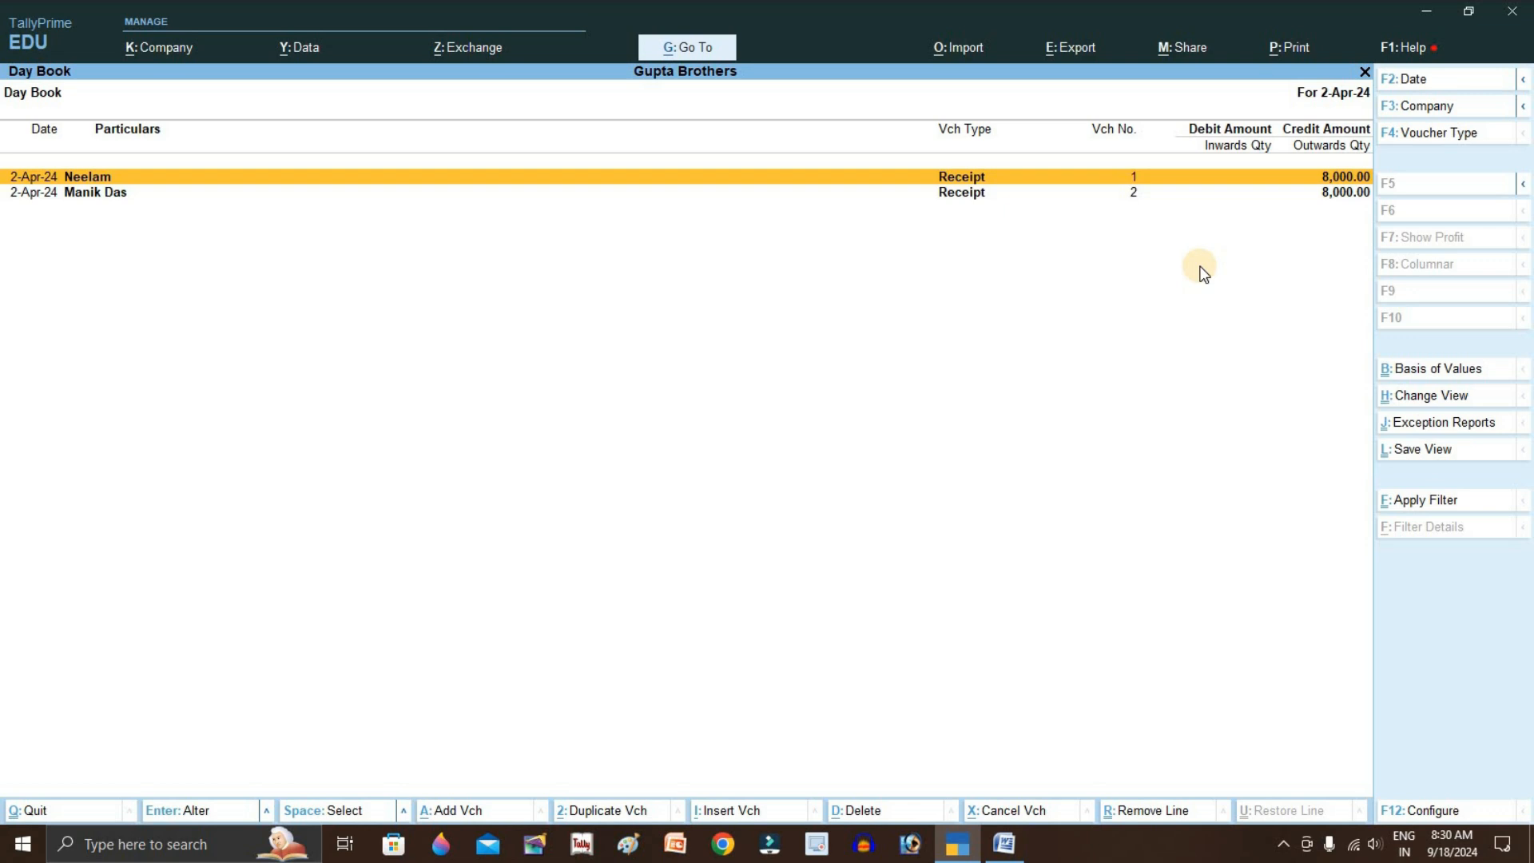
# Duplicate receipt voucher 1 again with supplier reference number 3, keeping the 2-Apr-24 reference date
pyautogui.press('ctrl')
pyautogui.click(608, 812)
pyautogui.write('3')
pyautogui.press('Return')
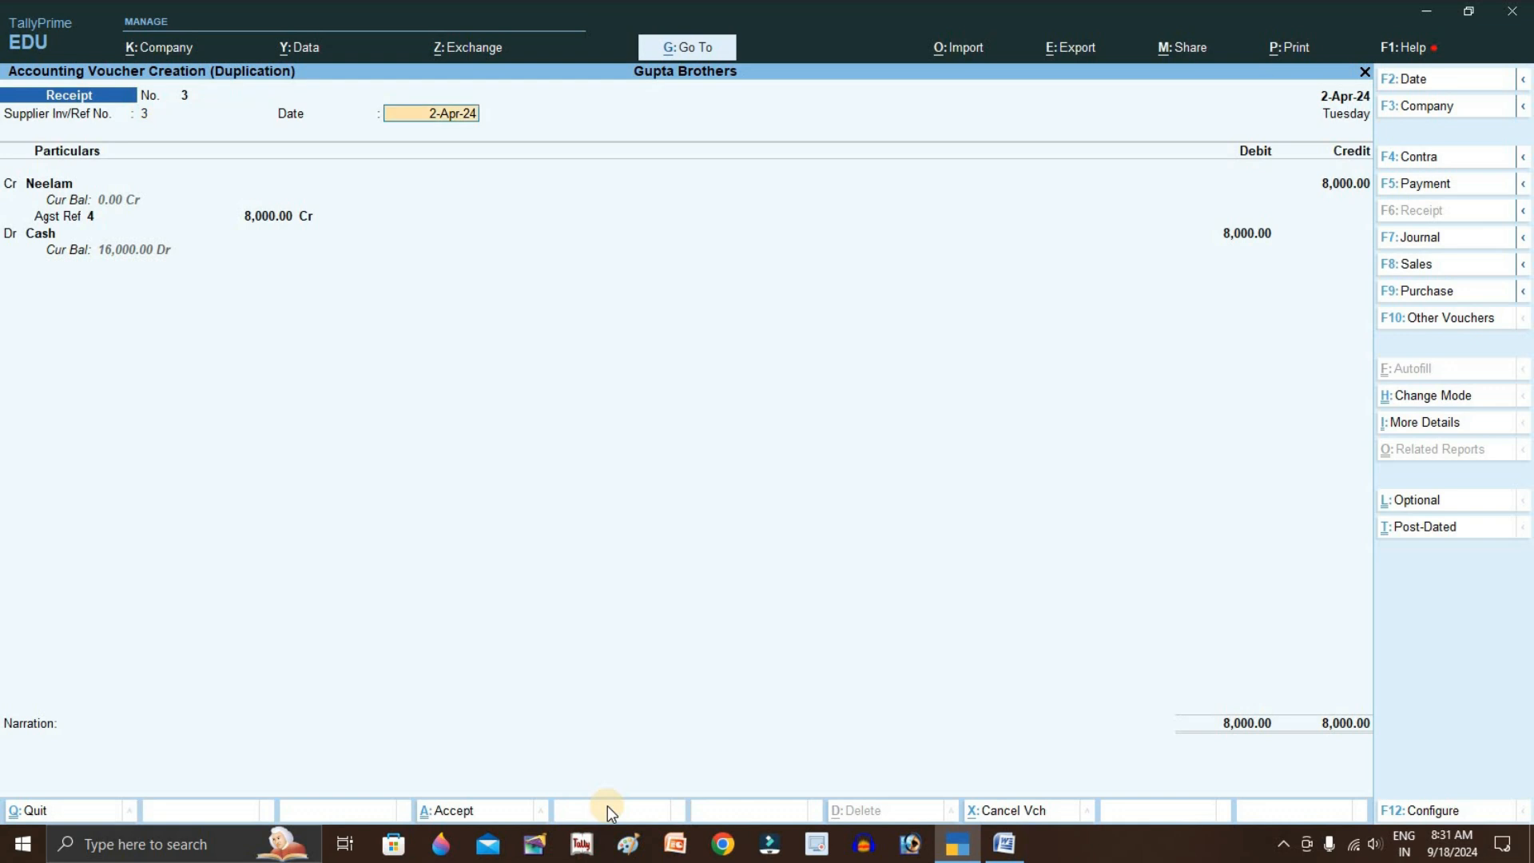
pyautogui.press('Return')
# Credit the second listed customer 8,000 as Agst Ref against pending bill 2 and save receipt voucher 3
pyautogui.press('Up')
pyautogui.press('Up')
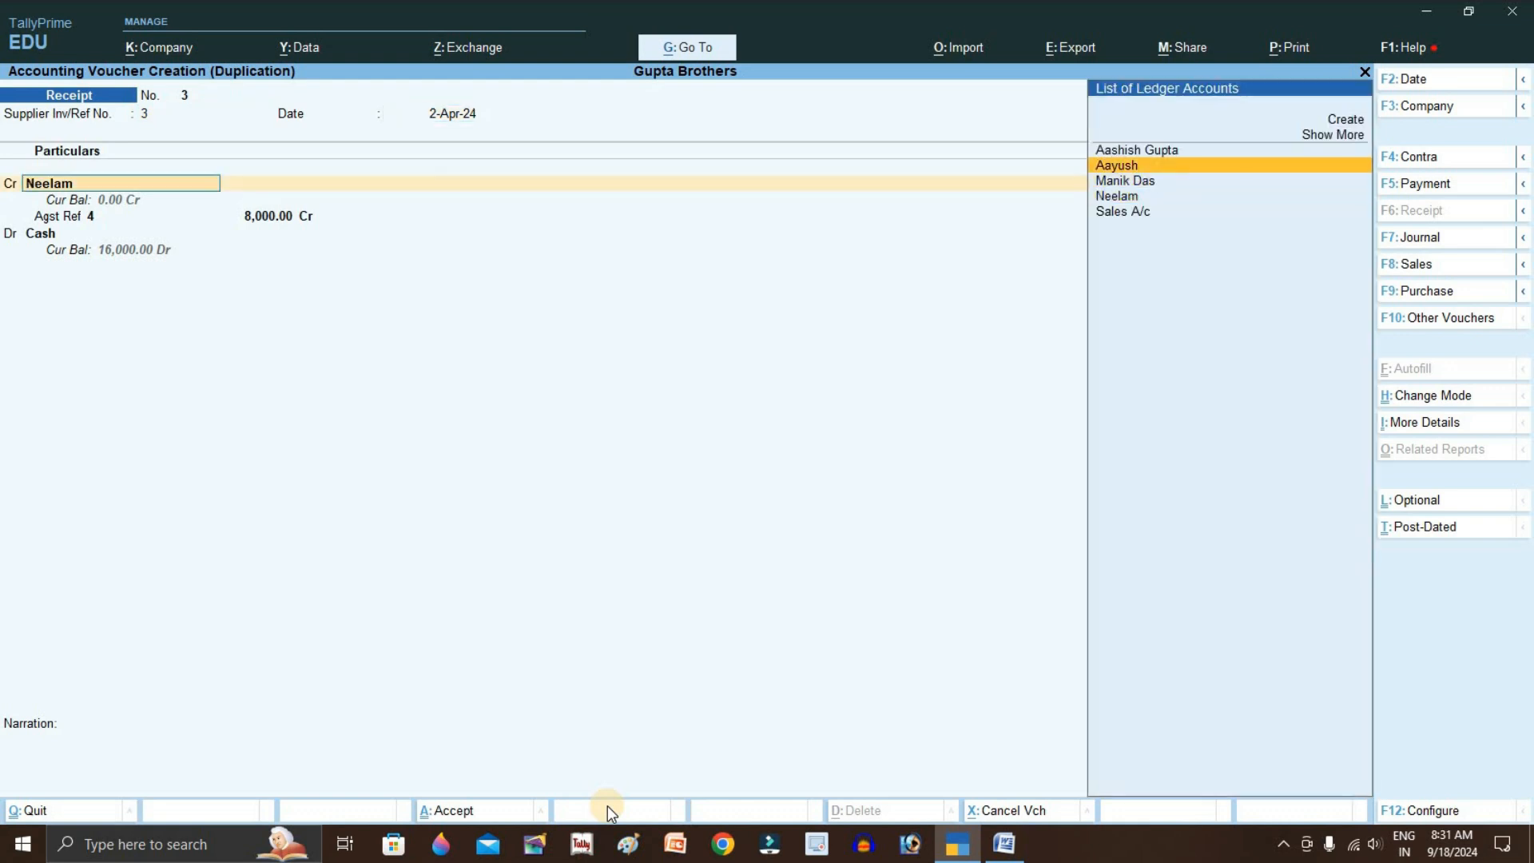
pyautogui.press('Return')
pyautogui.press('Return')
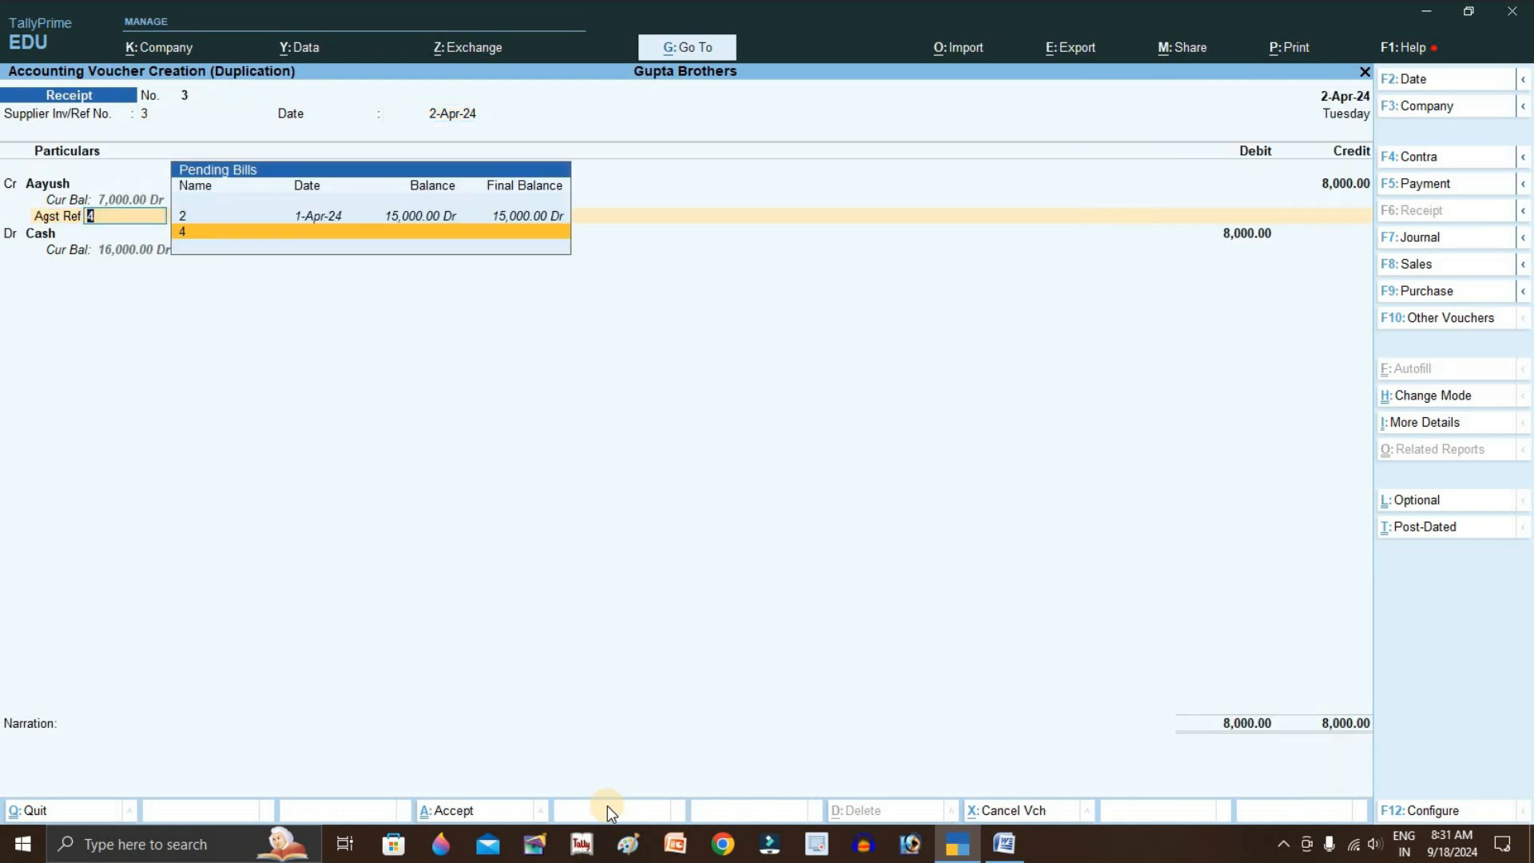
pyautogui.press('Up')
pyautogui.press('Return')
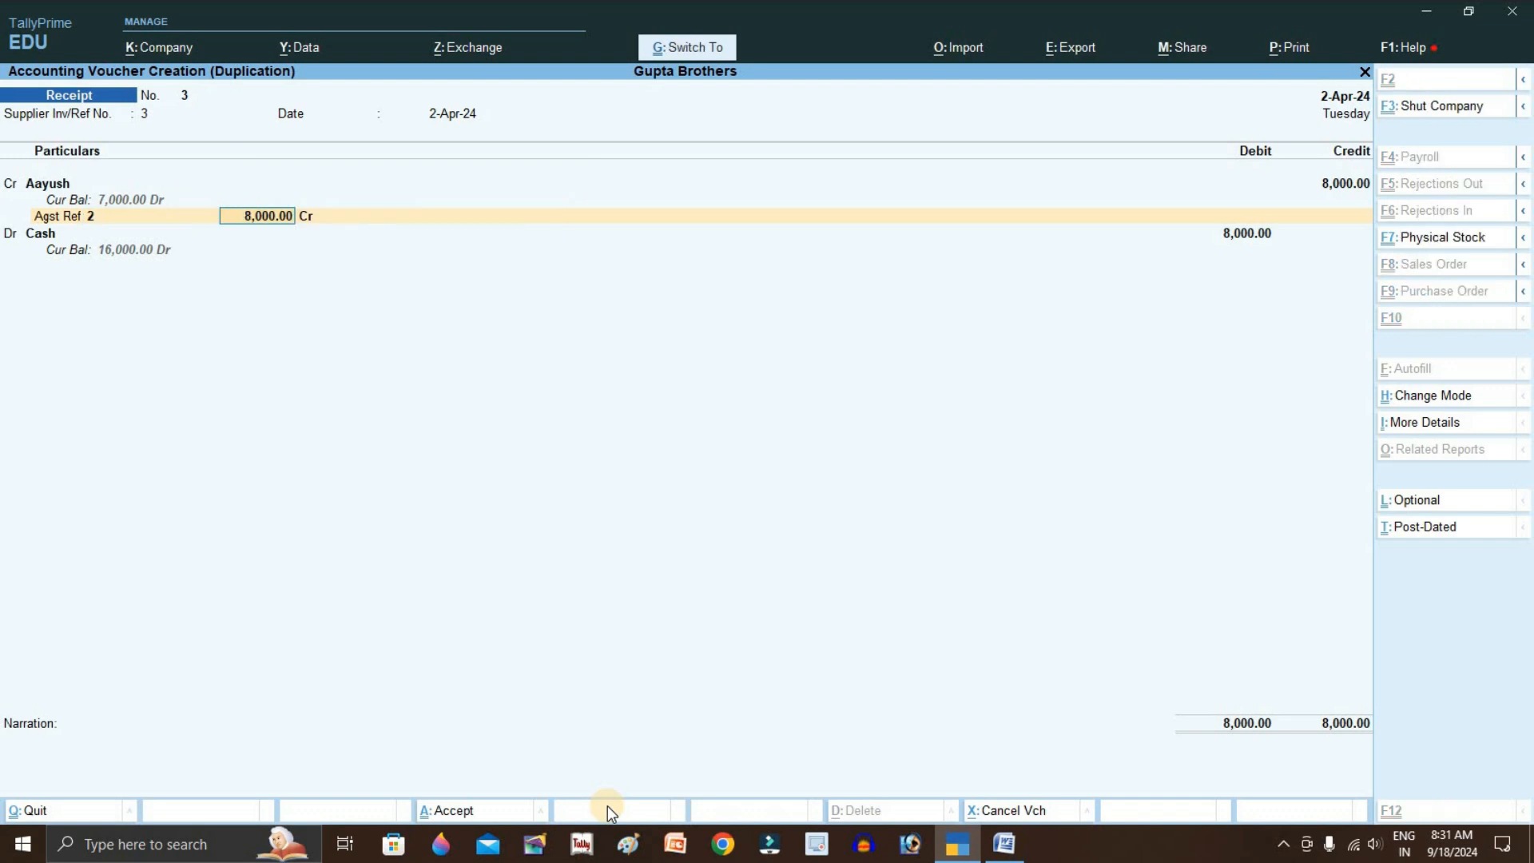
pyautogui.hotkey('ctrl', 'a')
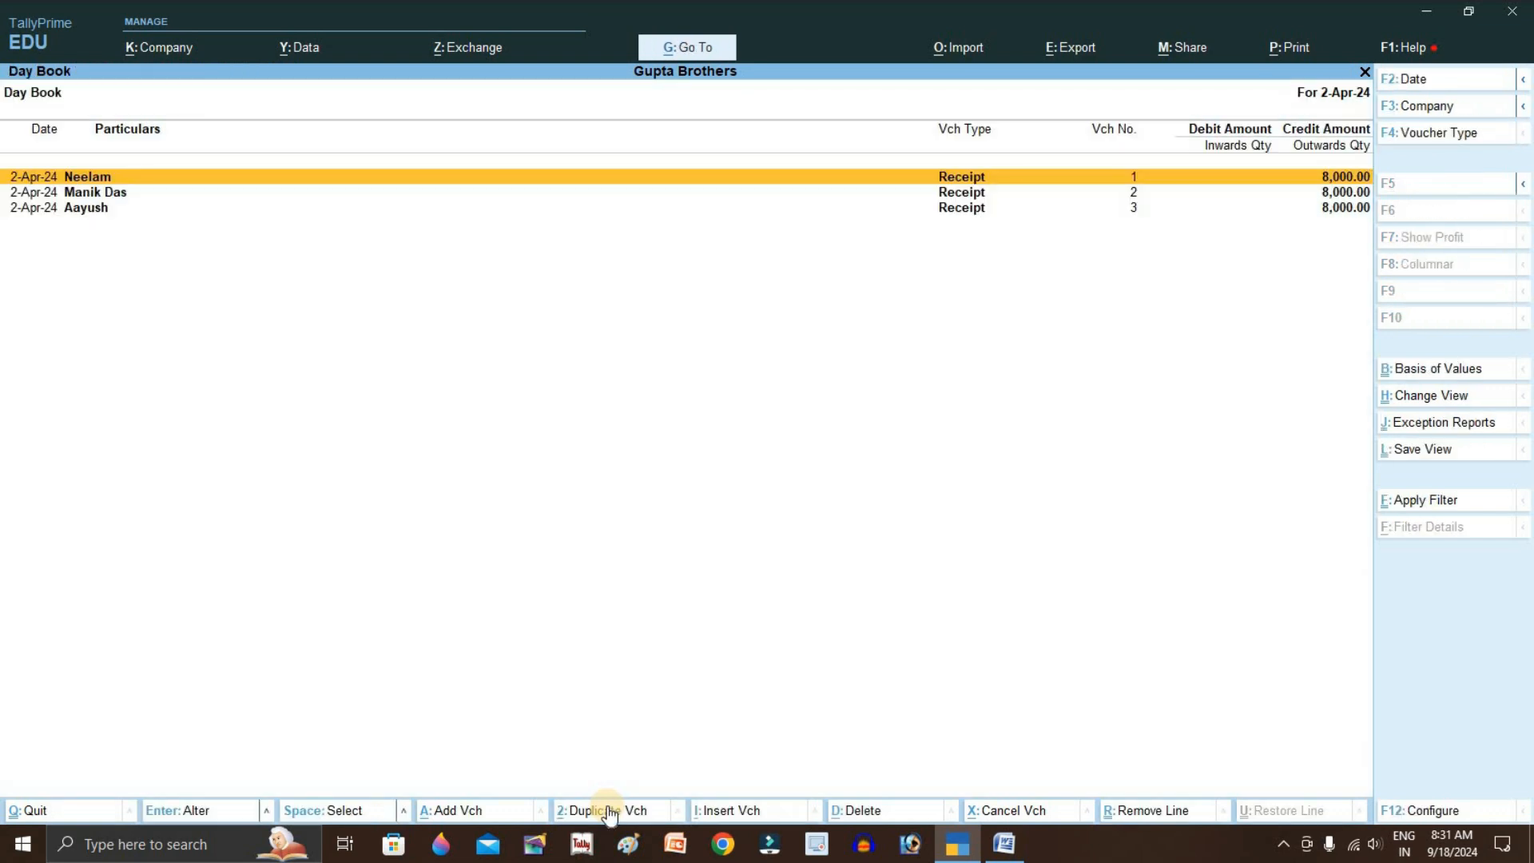
# Duplicate receipt voucher 1 once more with supplier reference number 4
pyautogui.click(609, 813)
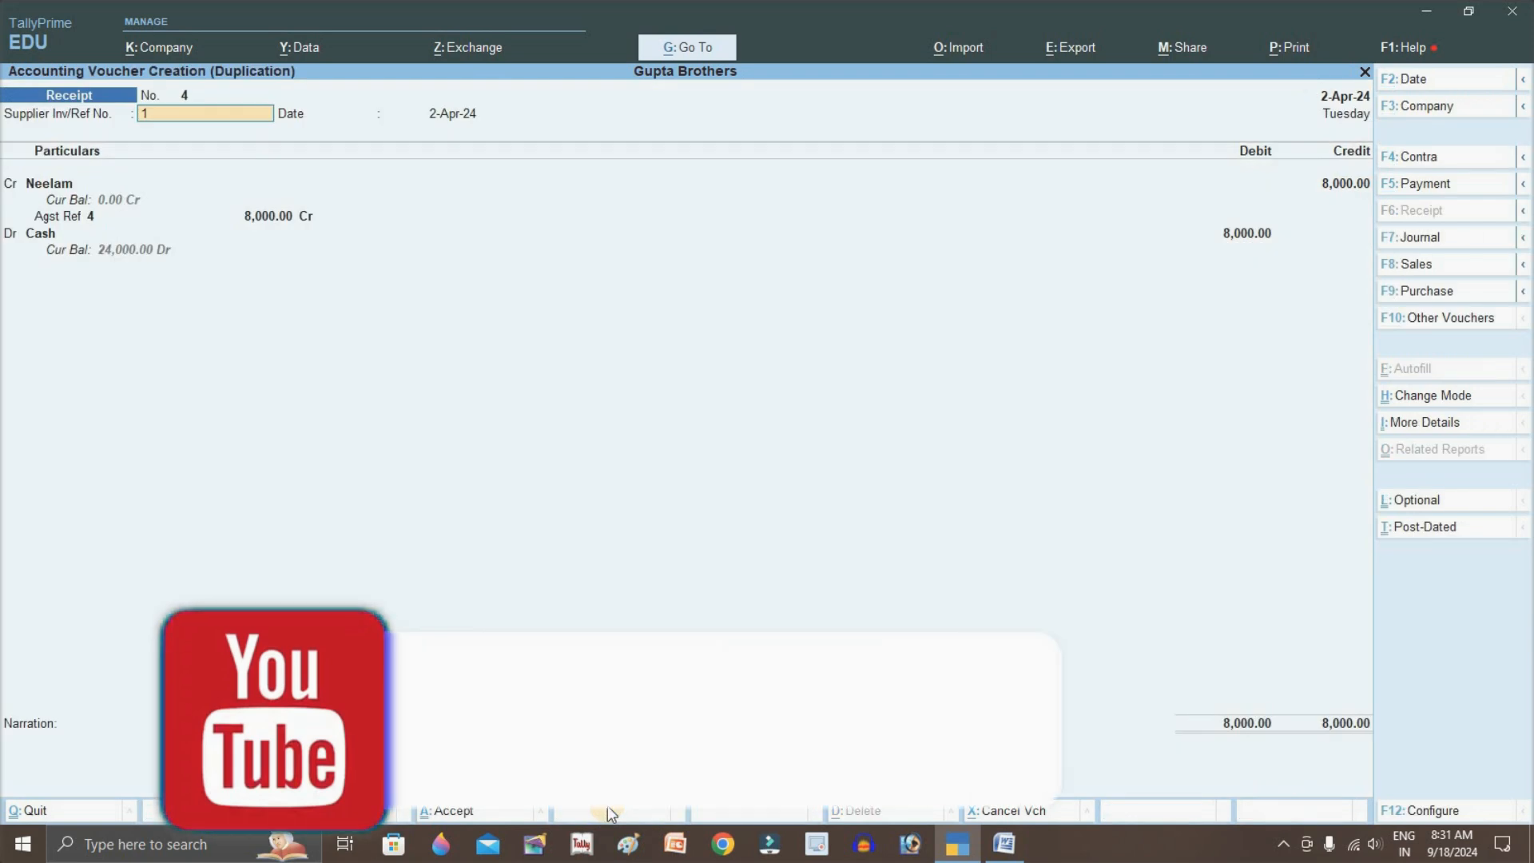
pyautogui.write('4')
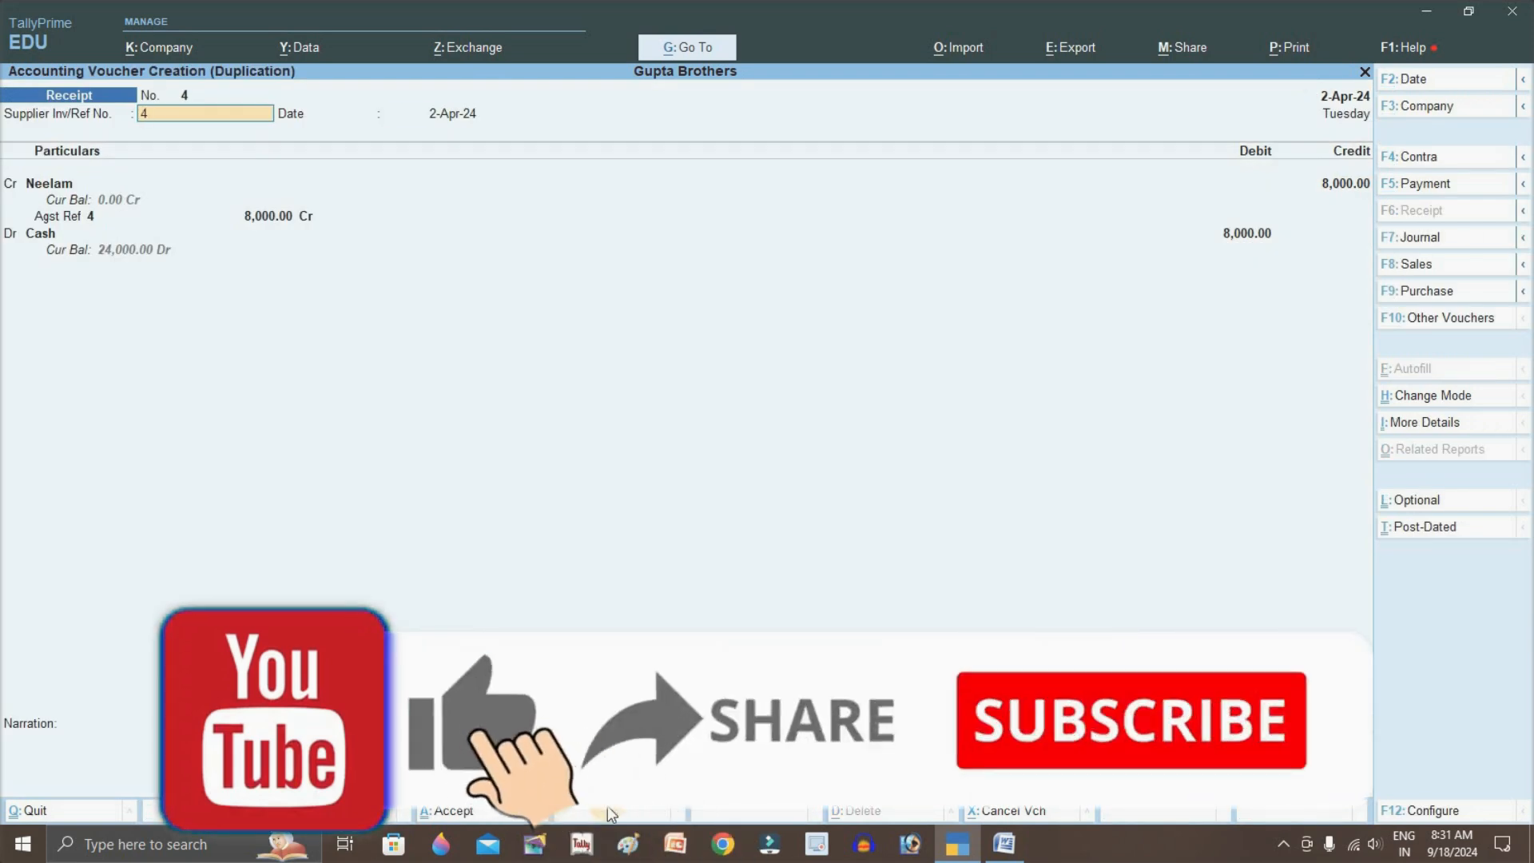
pyautogui.press('Return')
# Credit the first listed customer 8,000 as Agst Ref against pending bill 1 and save receipt voucher 4
pyautogui.press('Up')
pyautogui.press('Up')
pyautogui.press('Up')
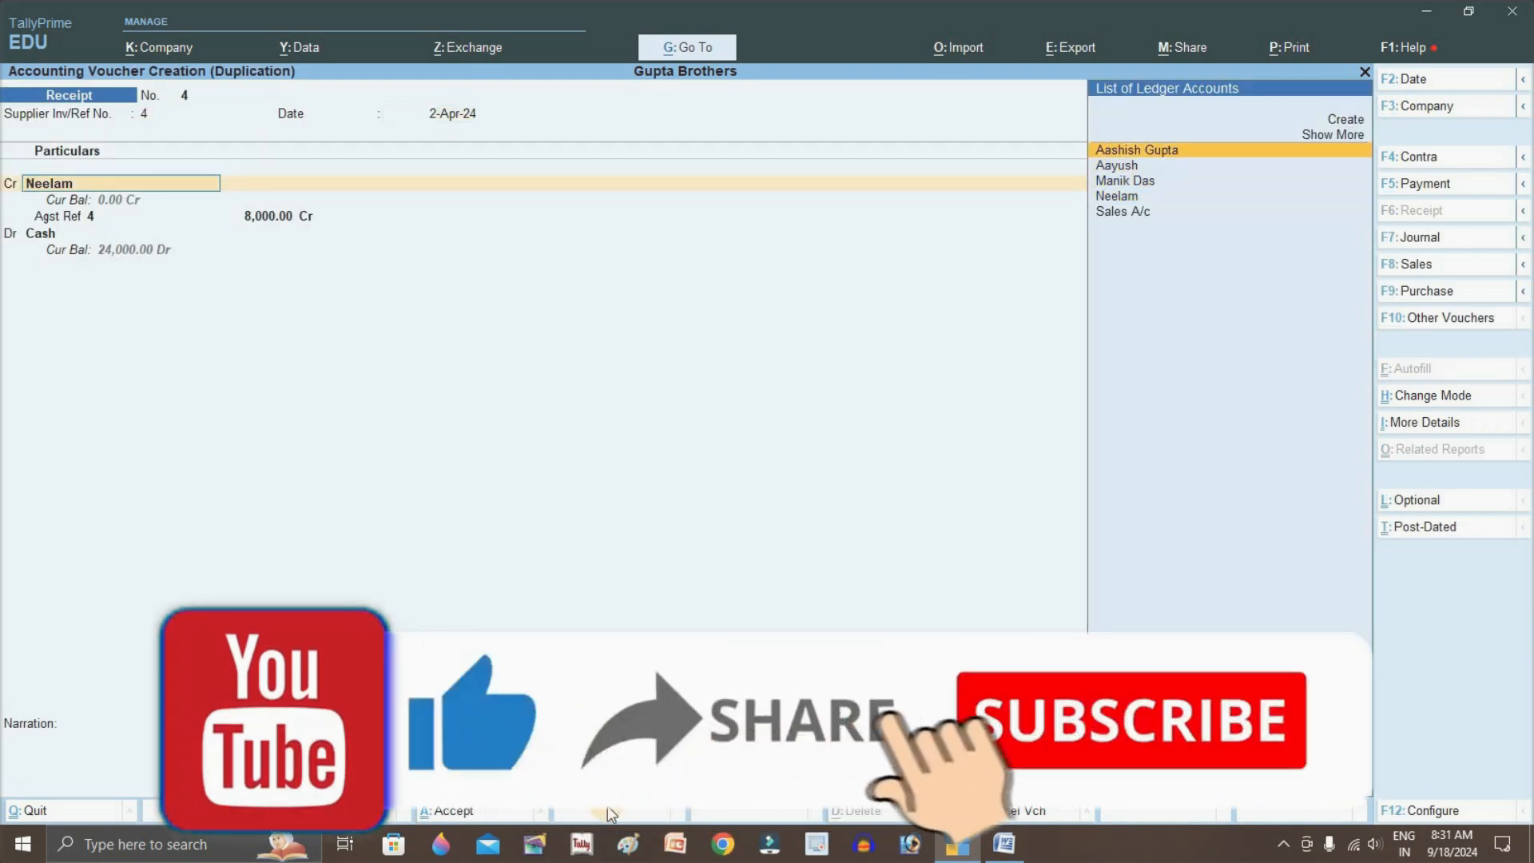
pyautogui.press('Return')
pyautogui.press('Return')
pyautogui.press('Return')
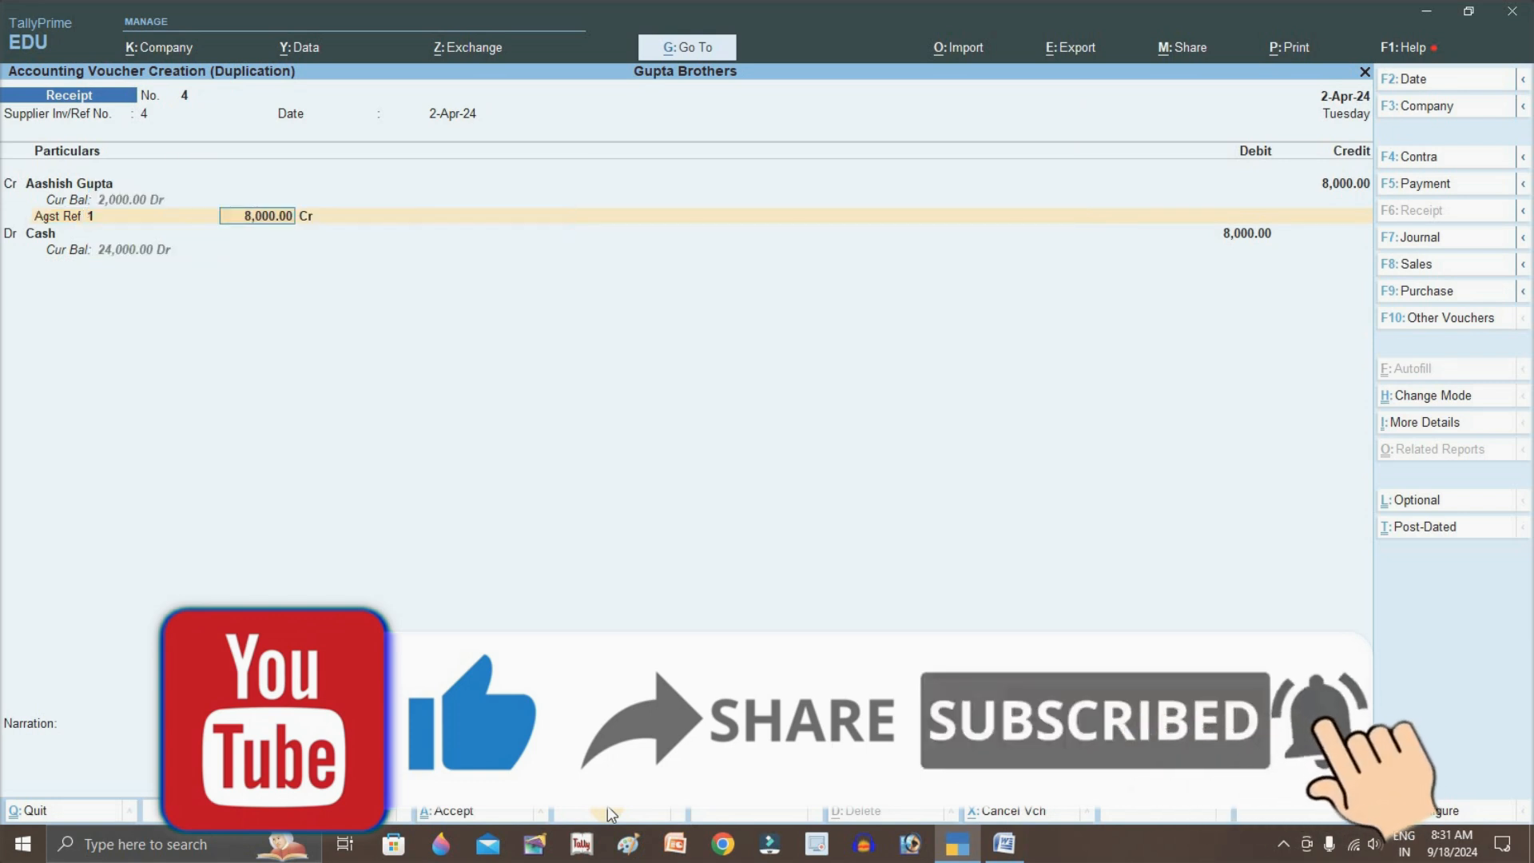
pyautogui.hotkey('ctrl', 'a')
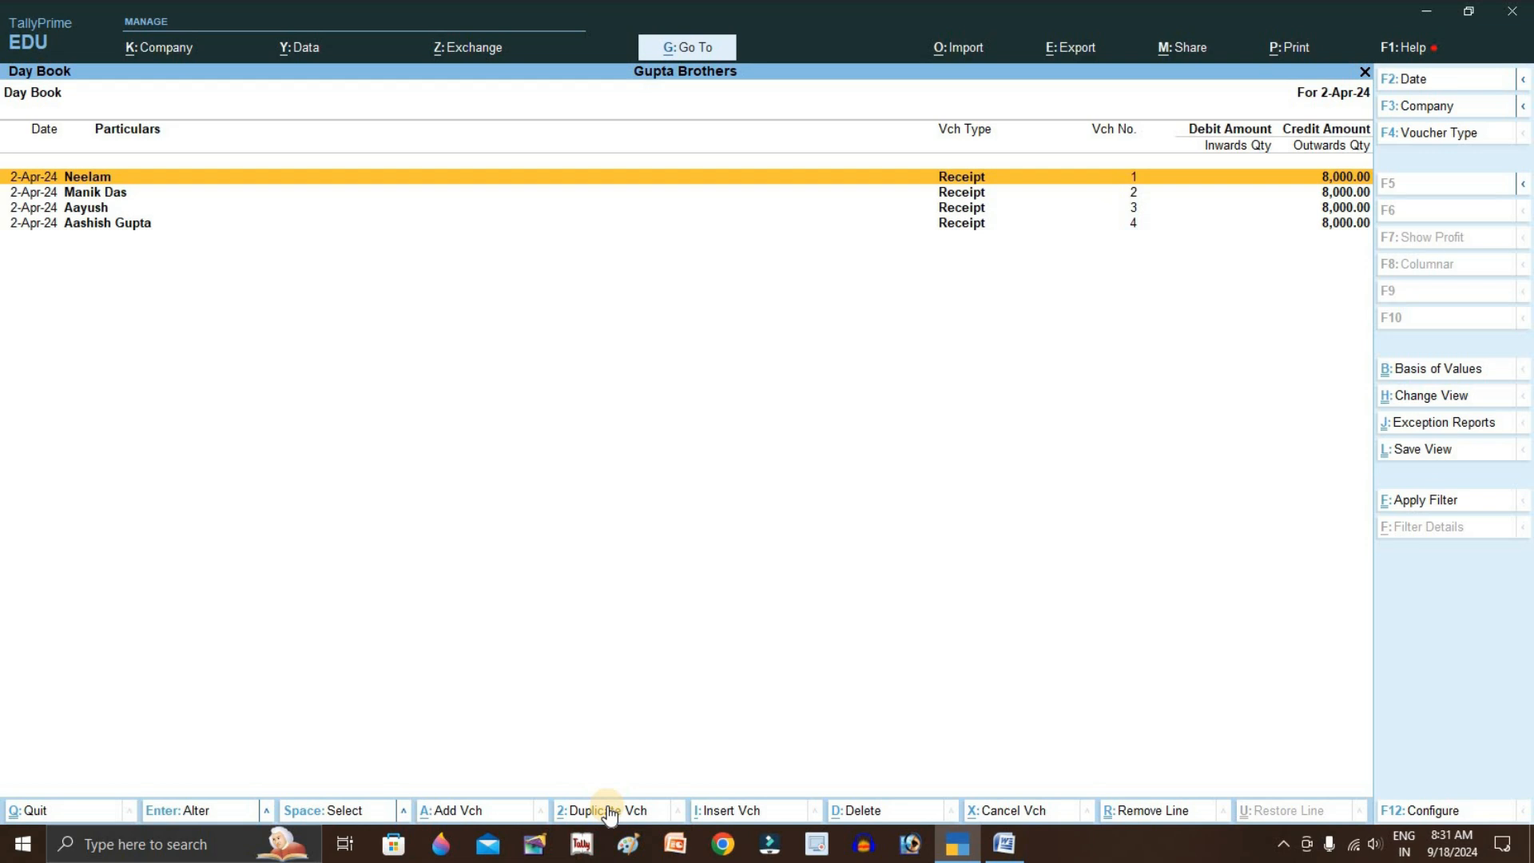
# Save an unchanged duplicate of receipt voucher 1 as voucher 5 and cancel voucher 5 in the Day Book
pyautogui.click(609, 812)
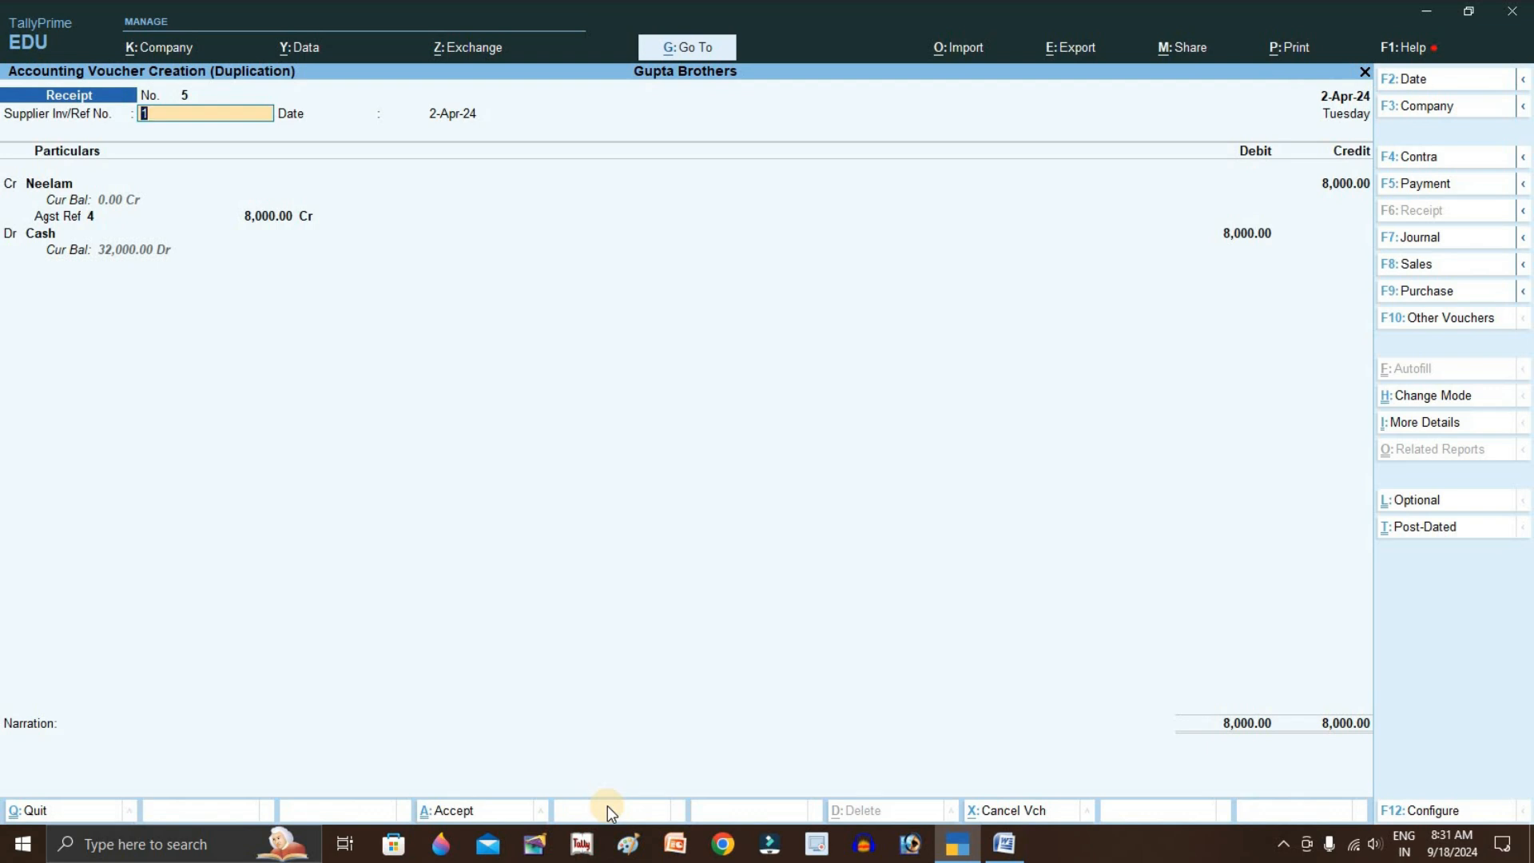
pyautogui.hotkey('ctrl', 'q')
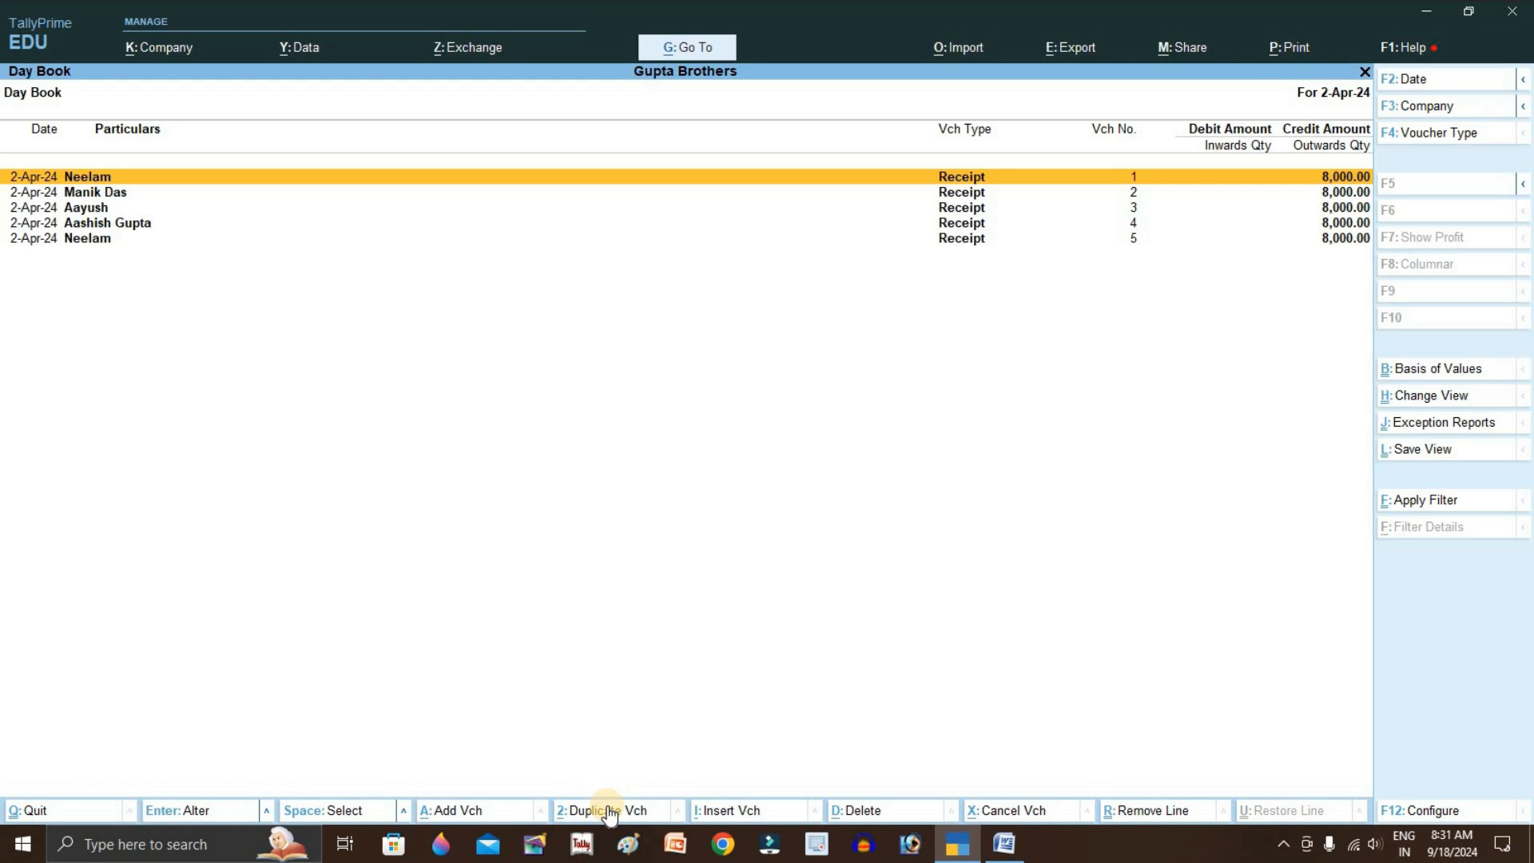
pyautogui.press('Down')
pyautogui.press('Down')
pyautogui.press('Down')
pyautogui.press('Down')
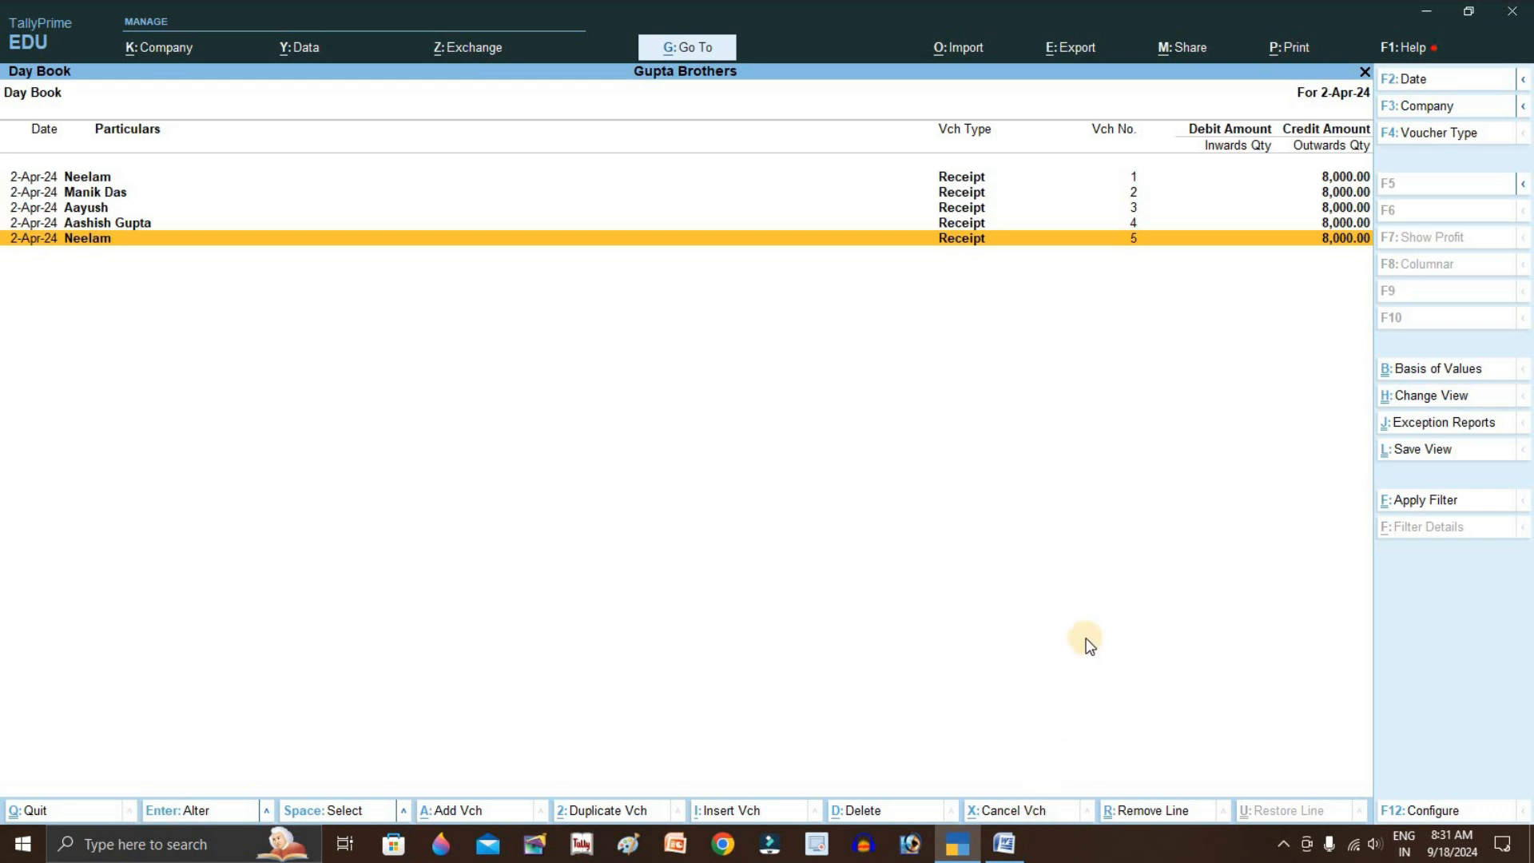
pyautogui.hotkey('alt', 'x')
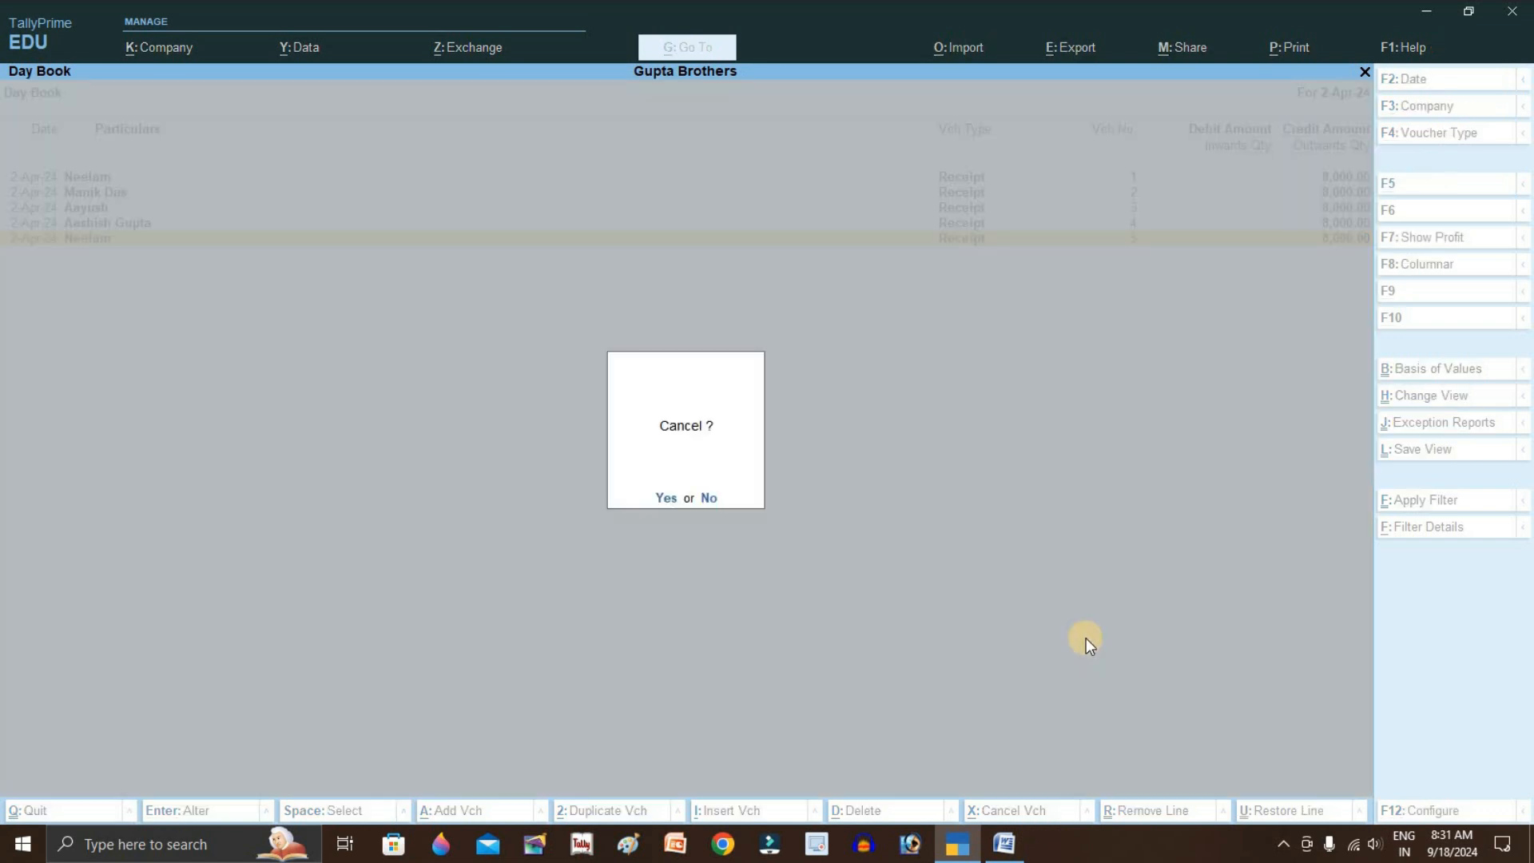
pyautogui.press('y')
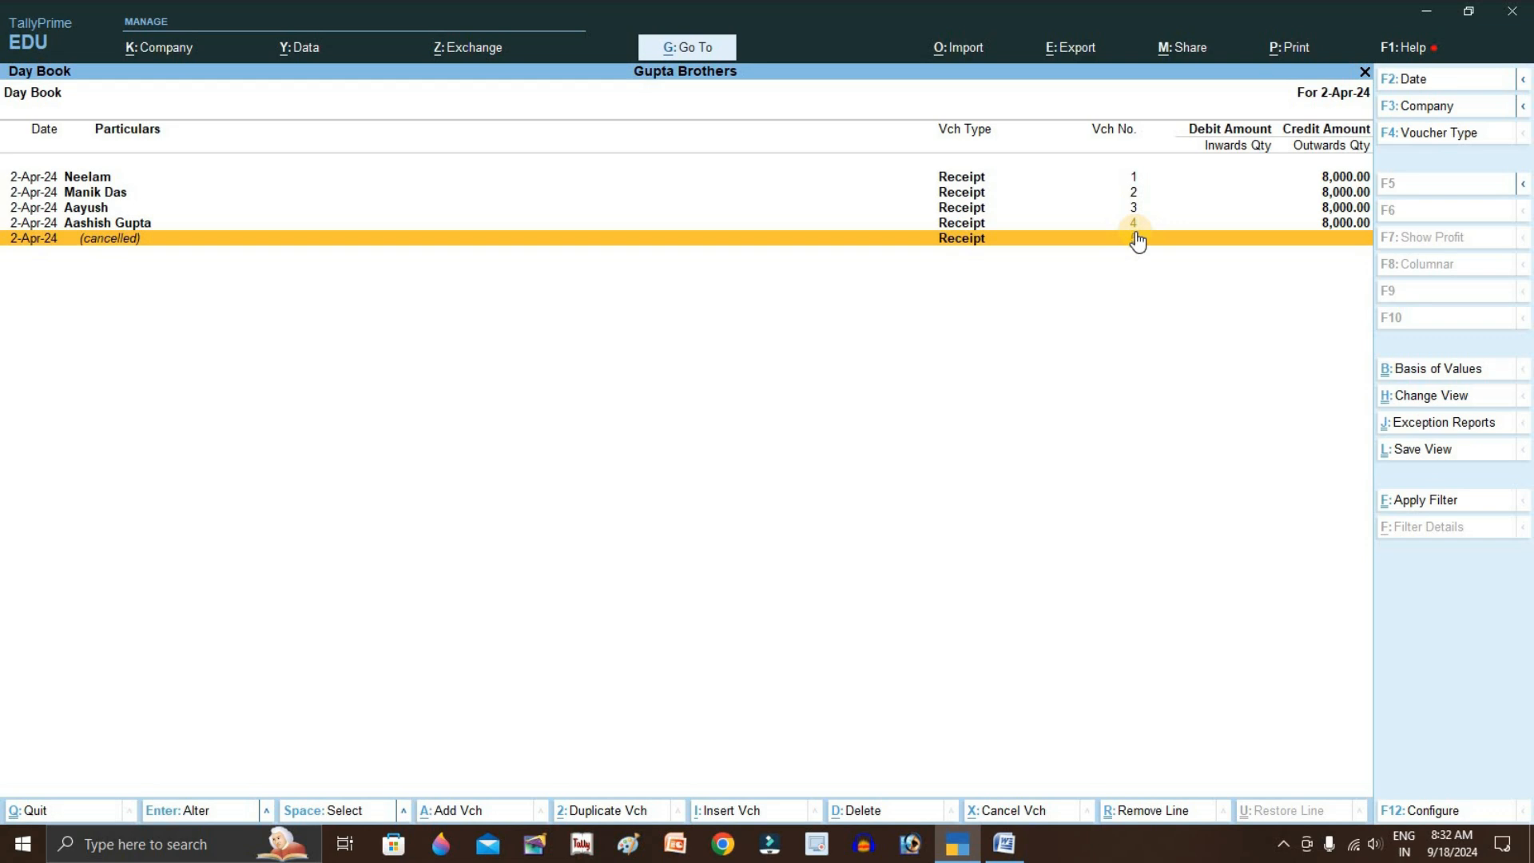
# Close the Day Book and open the company's Balance Sheet
pyautogui.press('Escape')
pyautogui.press('Up')
pyautogui.press('Up')
pyautogui.press('Up')
pyautogui.press('Up')
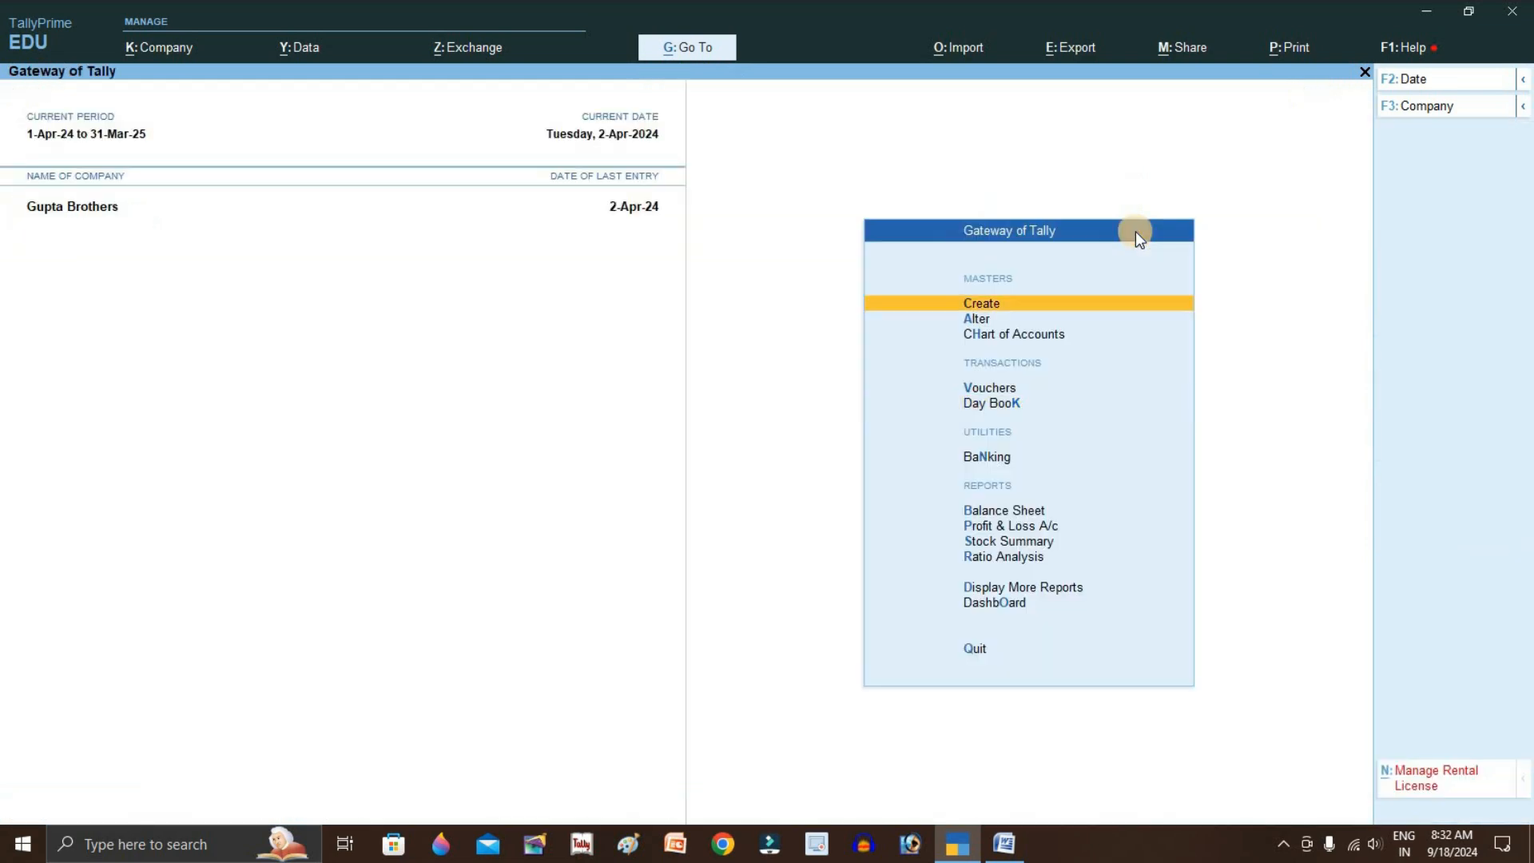
pyautogui.press('Up')
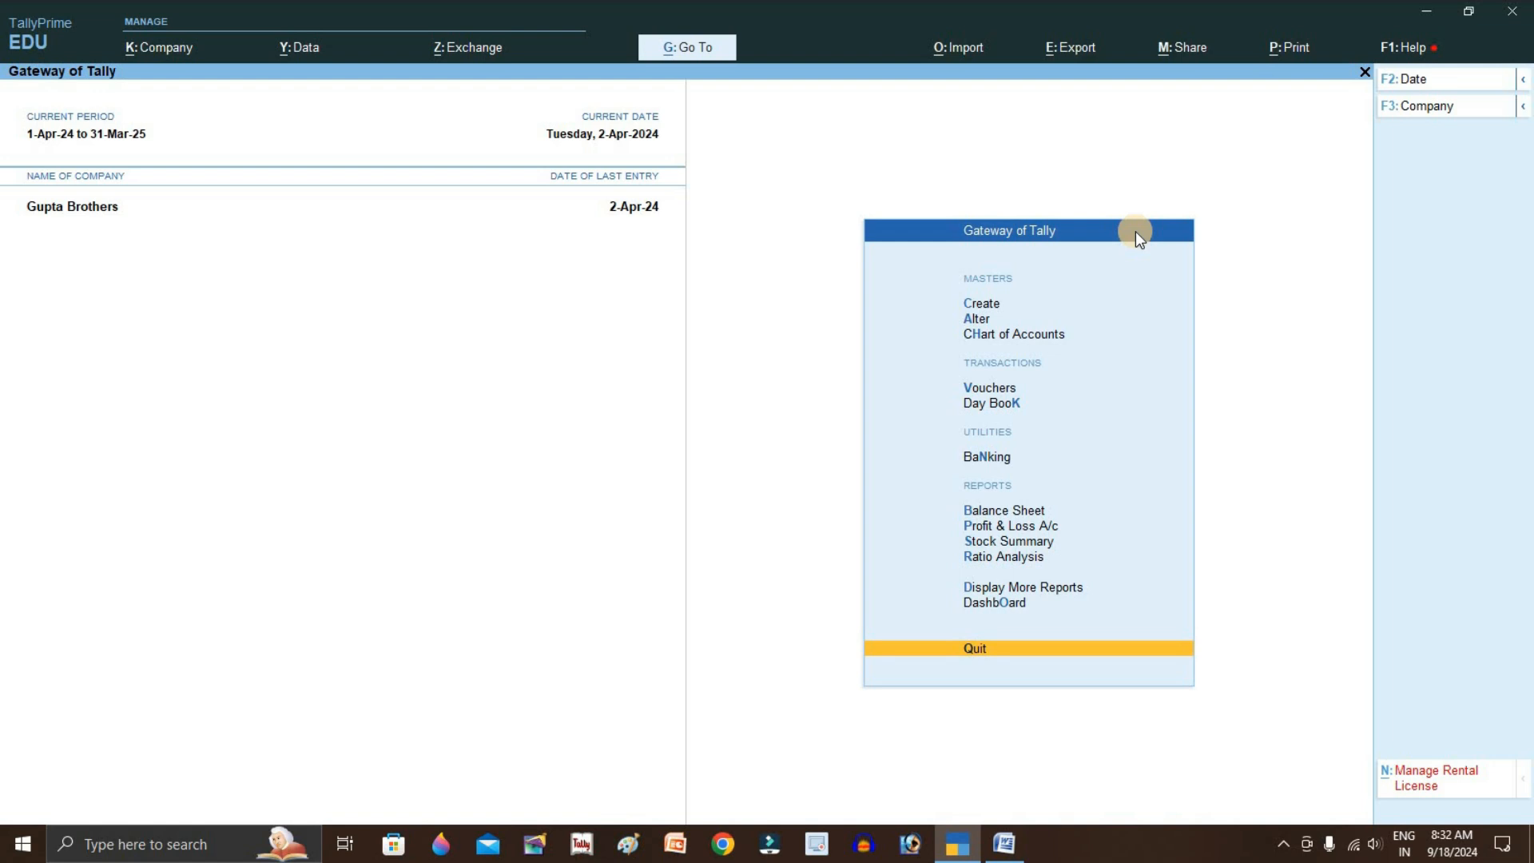
pyautogui.press('Up')
pyautogui.press('Up')
pyautogui.press('Up')
pyautogui.press('Up')
pyautogui.press('Up')
pyautogui.press('Up')
pyautogui.press('Return')
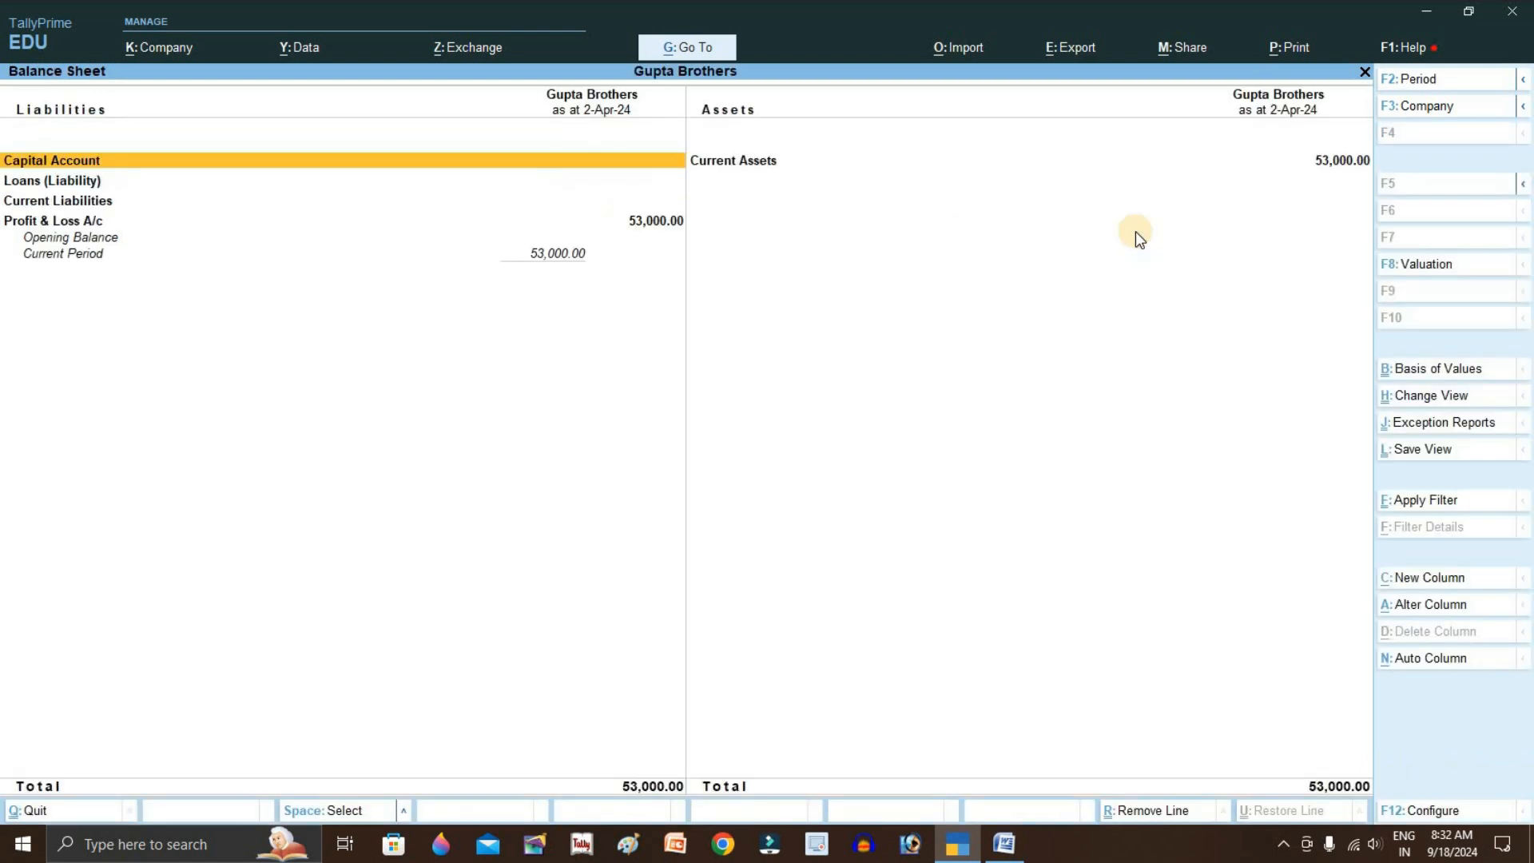
# Drill down through Current Assets to examine the customer balances under Sundry Debtors
pyautogui.press('Right')
pyautogui.press('Return')
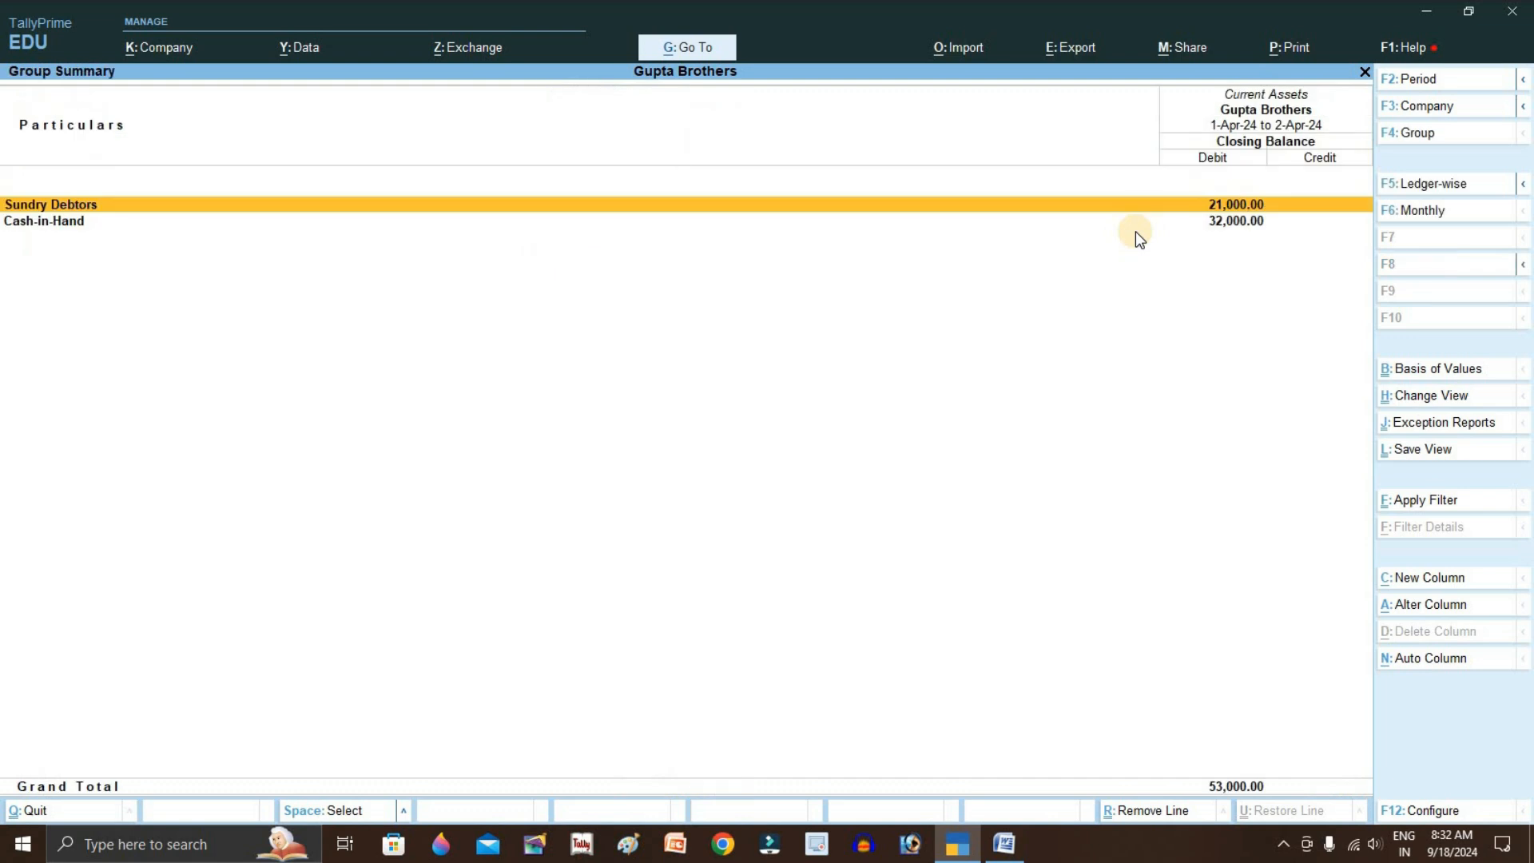
pyautogui.press('Return')
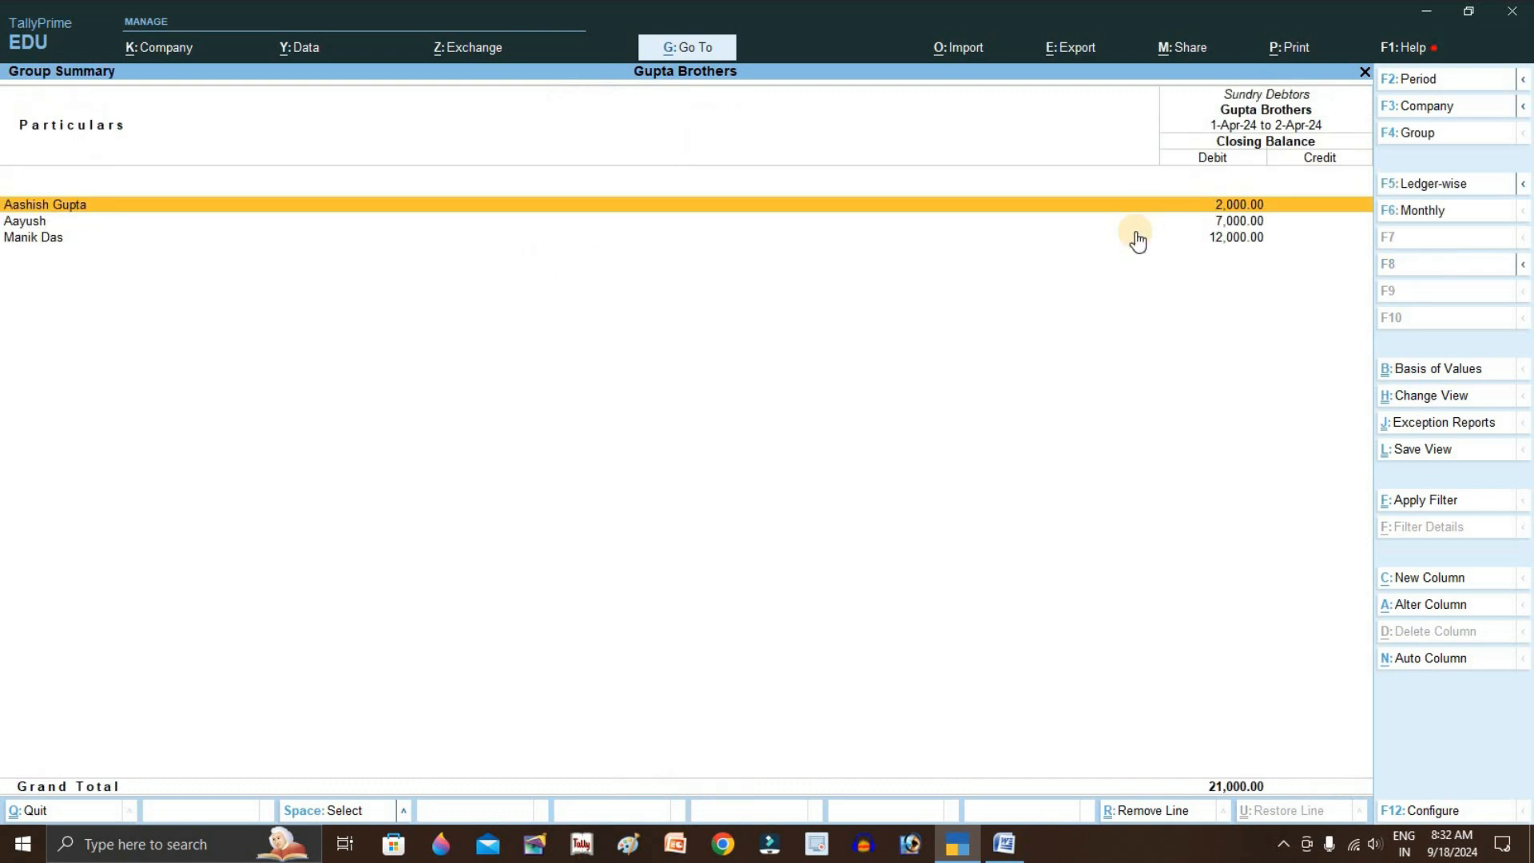
pyautogui.press('Escape')
# Examine the Cash ledger under Cash-in-Hand down to its April vouchers and return to the Balance Sheet
pyautogui.press('Down')
pyautogui.press('Return')
pyautogui.press('Return')
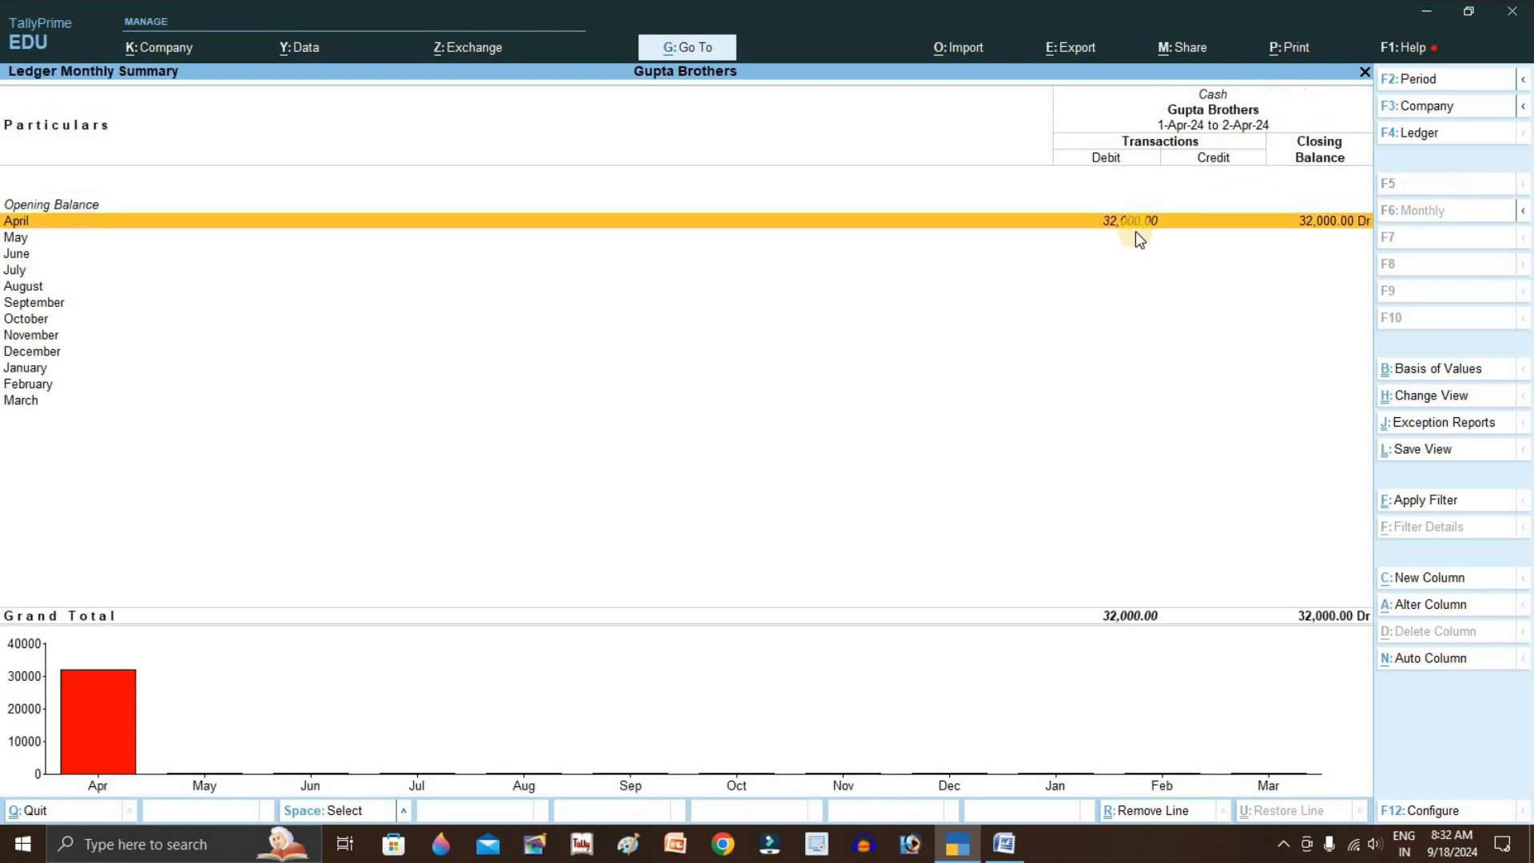
pyautogui.press('Return')
pyautogui.press('Escape')
pyautogui.press('Escape')
pyautogui.press('Escape')
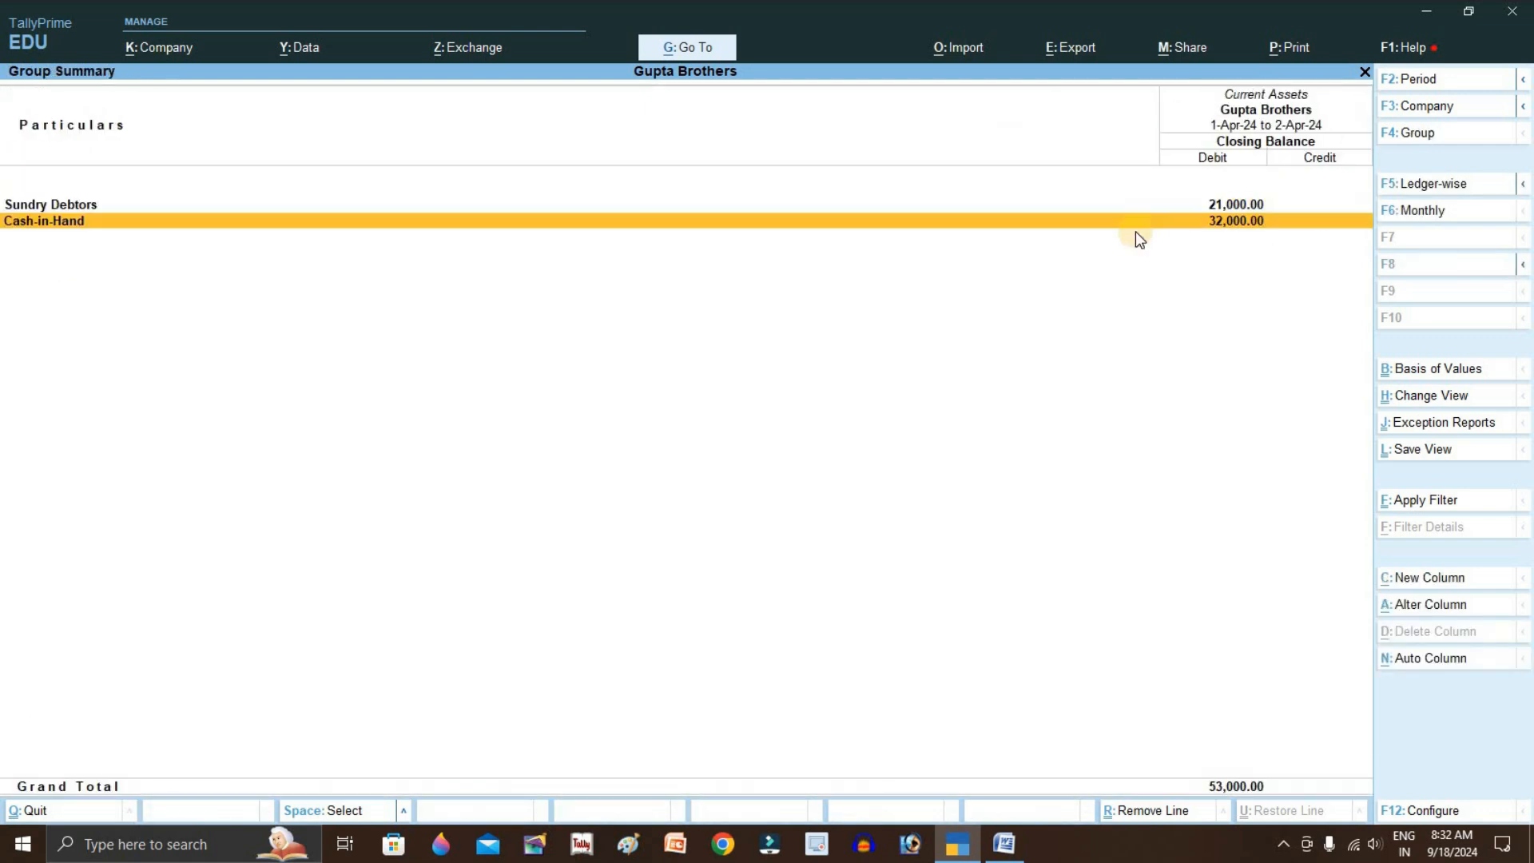
pyautogui.press('Escape')
# Examine the Profit & Loss A/c details from the Balance Sheet's liabilities side and return to the Gateway of Tally
pyautogui.press('Left')
pyautogui.press('Down')
pyautogui.press('Down')
pyautogui.press('Down')
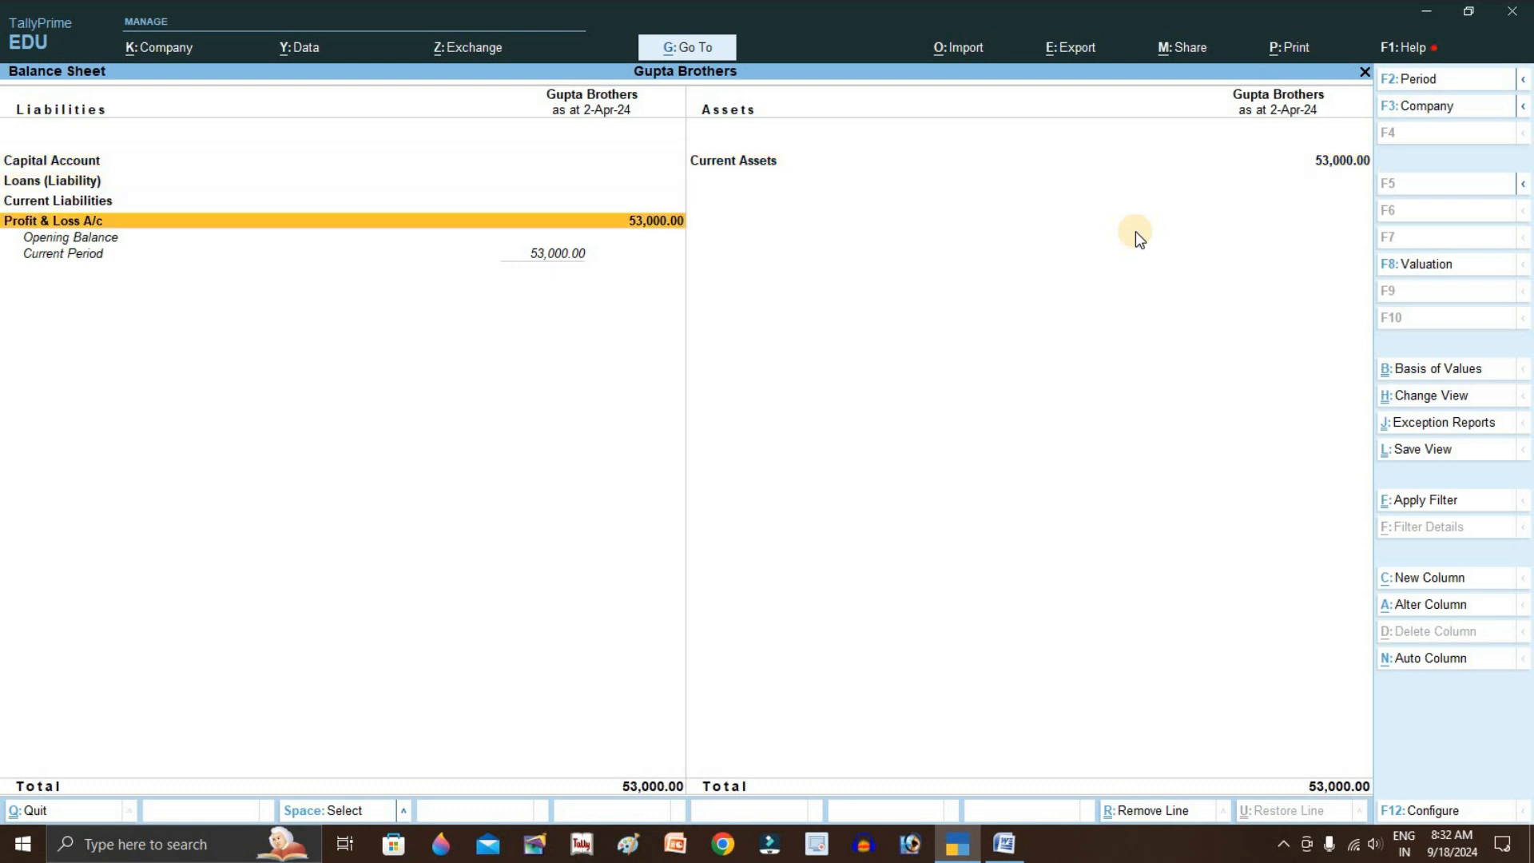
pyautogui.press('Return')
pyautogui.press('Escape')
pyautogui.press('Escape')
pyautogui.press('Escape')
pyautogui.press('n')
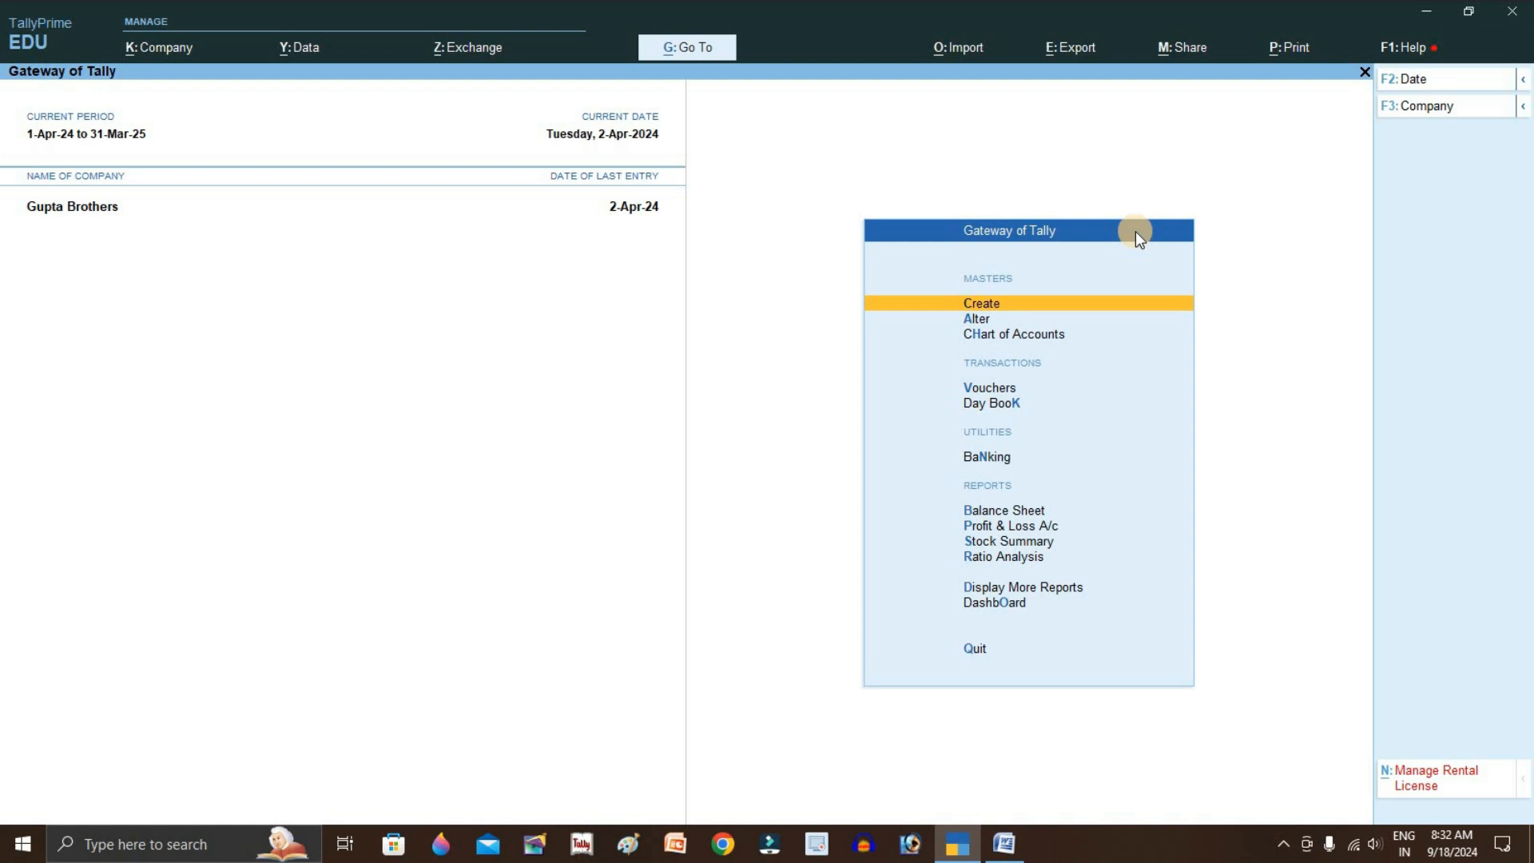
# Bring up the Display More Reports choices from the Gateway of Tally
pyautogui.press('Down')
pyautogui.press('Down')
pyautogui.press('Down')
pyautogui.press('Down')
pyautogui.press('Down')
pyautogui.press('Down')
pyautogui.press('Down')
pyautogui.press('Down')
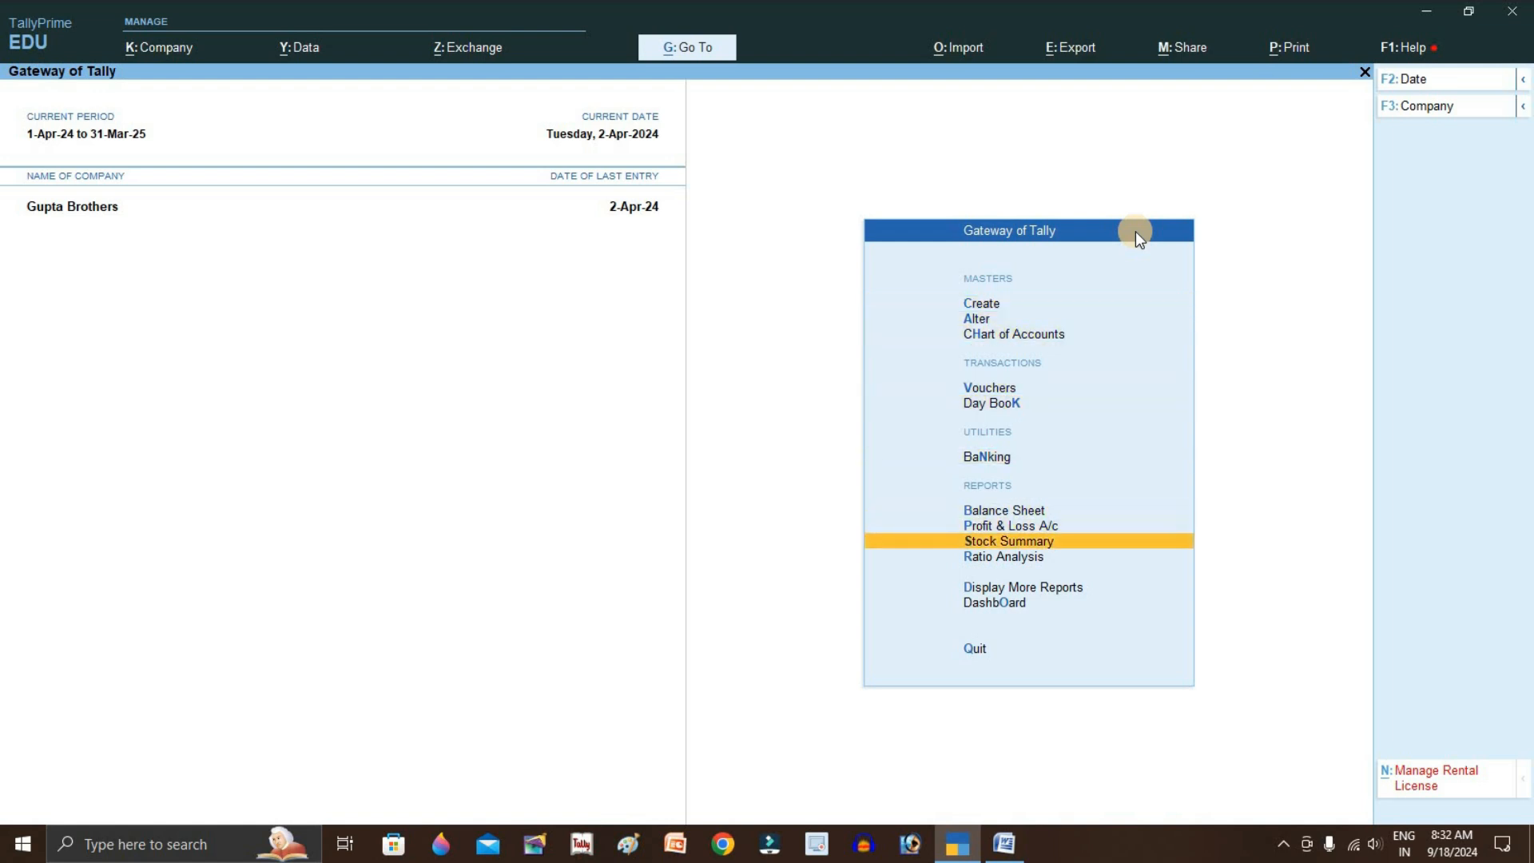
pyautogui.press('Down')
pyautogui.press('Down')
pyautogui.press('Return')
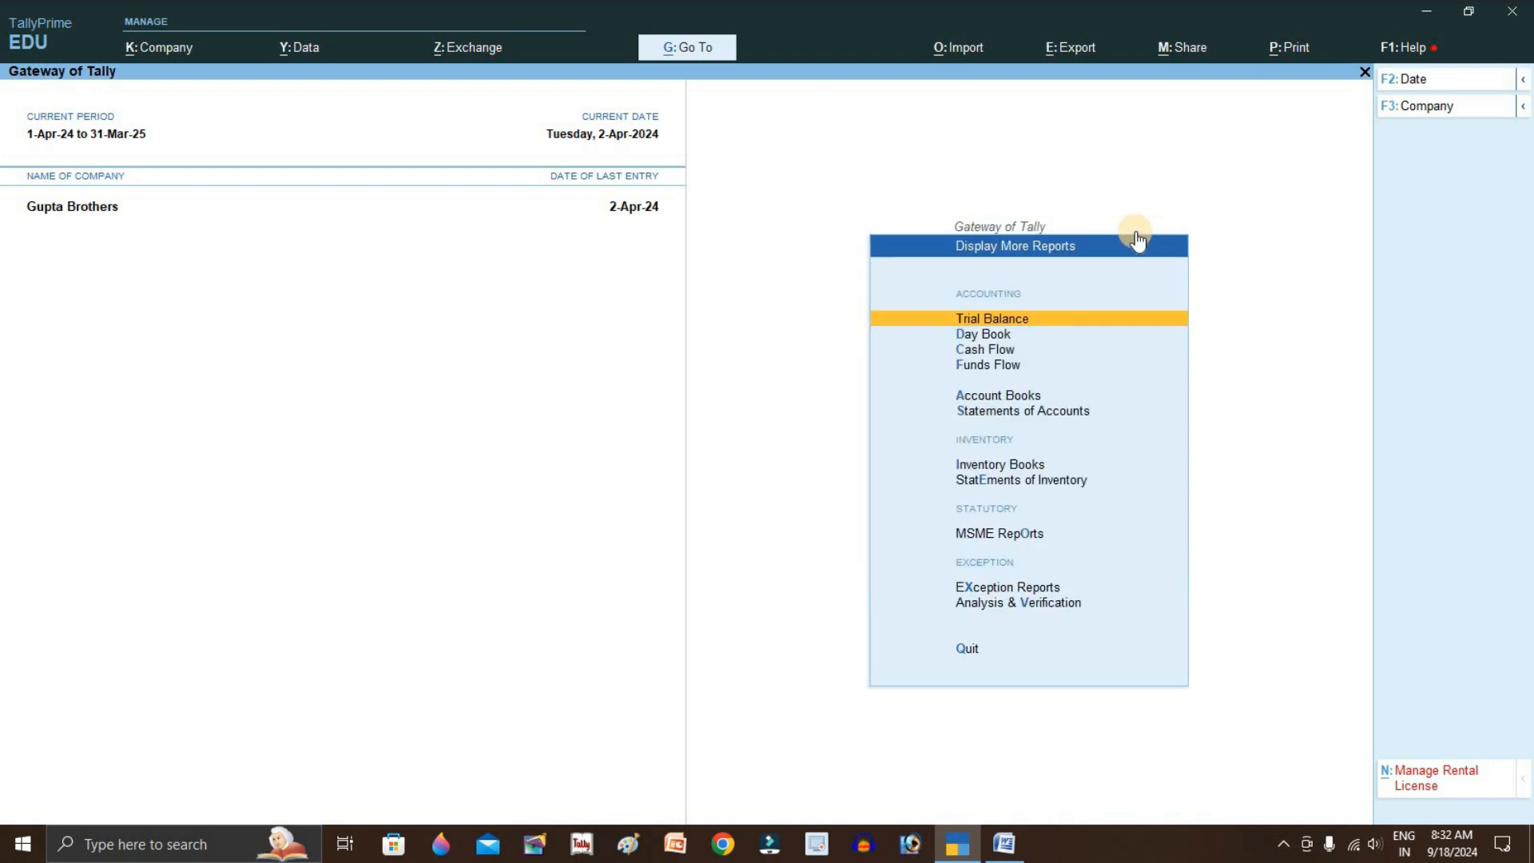
# Examine the Cancelled Vouchers register among the Exception Reports and return to the Gateway of Tally
pyautogui.press('Down')
pyautogui.press('Down')
pyautogui.press('Down')
pyautogui.press('Down')
pyautogui.press('Down')
pyautogui.press('Down')
pyautogui.press('Down')
pyautogui.press('Down')
pyautogui.press('Down')
pyautogui.press('Down')
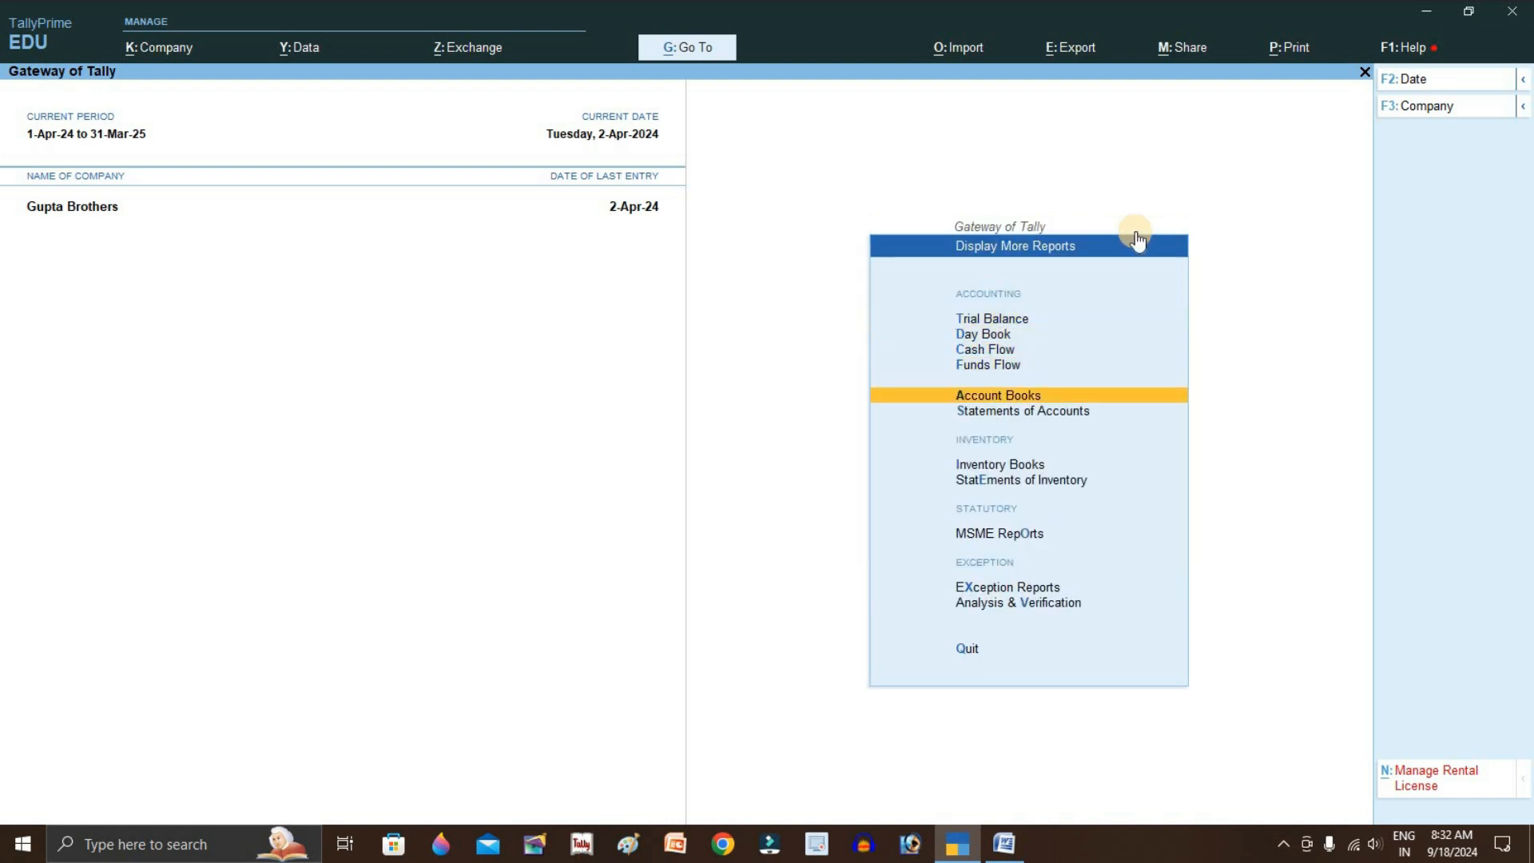
pyautogui.press('Up')
pyautogui.press('Return')
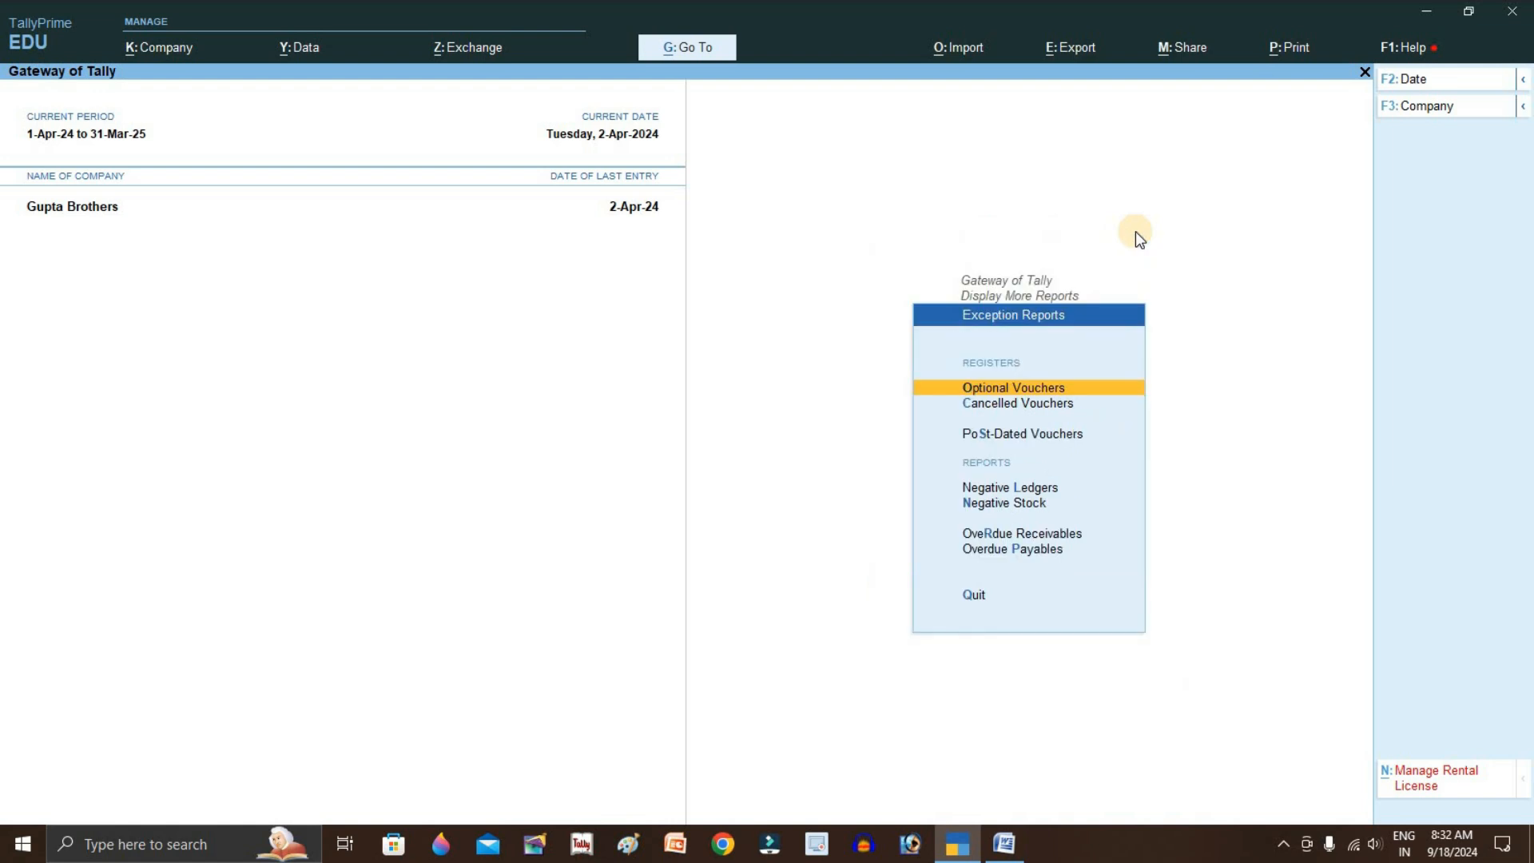
pyautogui.press('Down')
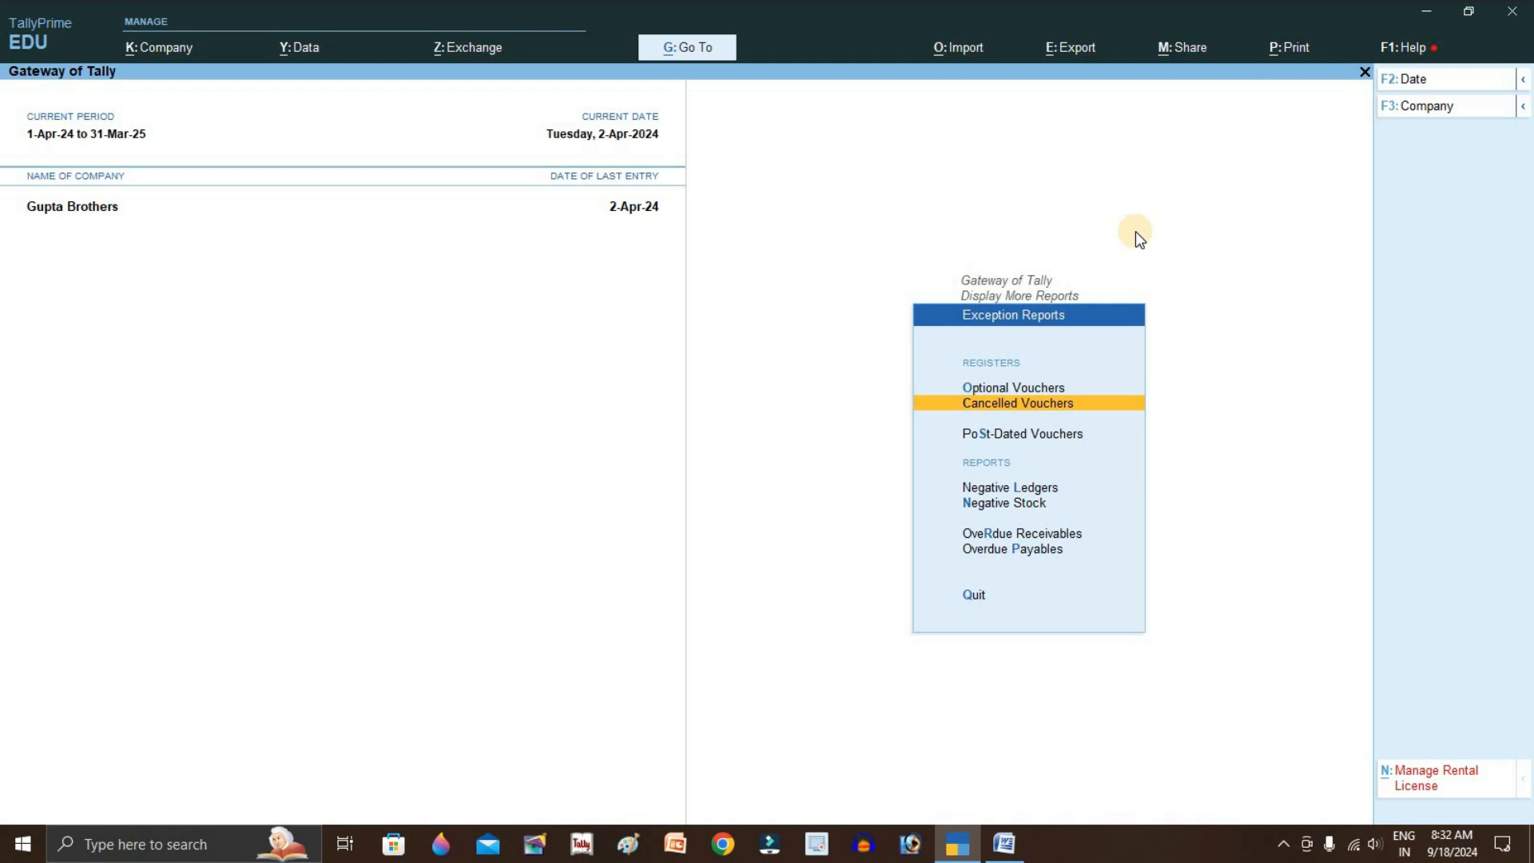
pyautogui.press('Return')
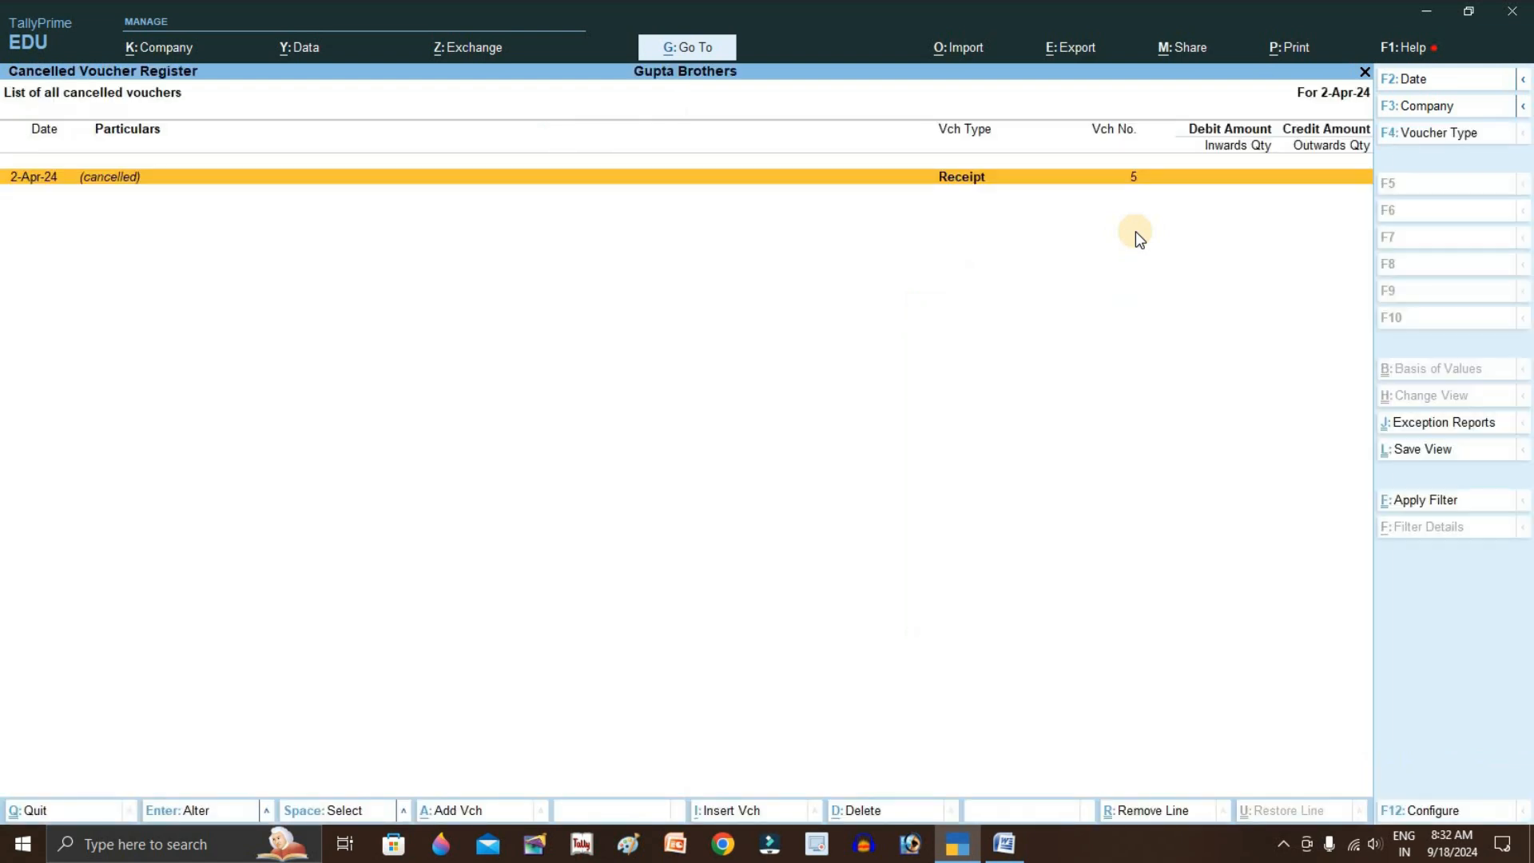
pyautogui.press('Escape')
pyautogui.press('Escape')
pyautogui.press('Escape')
pyautogui.press('Escape')
pyautogui.press('Escape')
# Reopen the Cancelled Vouchers register through Display More Reports and Exception Reports
pyautogui.press('Down')
pyautogui.press('Down')
pyautogui.press('Down')
pyautogui.press('Down')
pyautogui.press('Down')
pyautogui.press('Down')
pyautogui.press('Down')
pyautogui.press('Down')
pyautogui.press('Down')
pyautogui.press('Down')
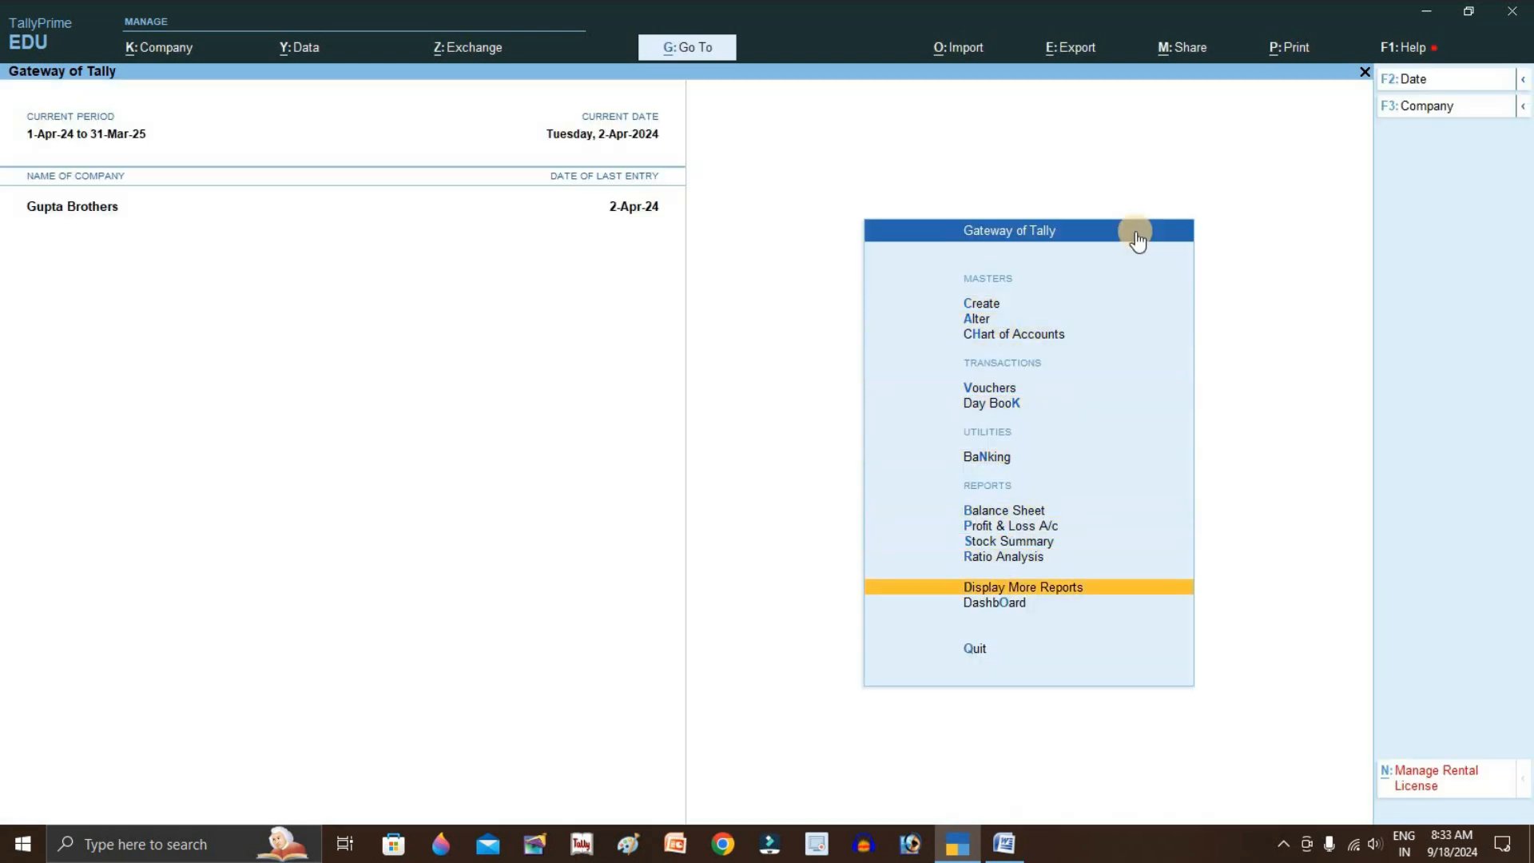
pyautogui.press('Return')
pyautogui.press('Down')
pyautogui.press('Down')
pyautogui.press('Down')
pyautogui.press('Down')
pyautogui.press('Down')
pyautogui.press('Down')
pyautogui.press('Down')
pyautogui.press('Down')
pyautogui.press('Down')
pyautogui.press('Down')
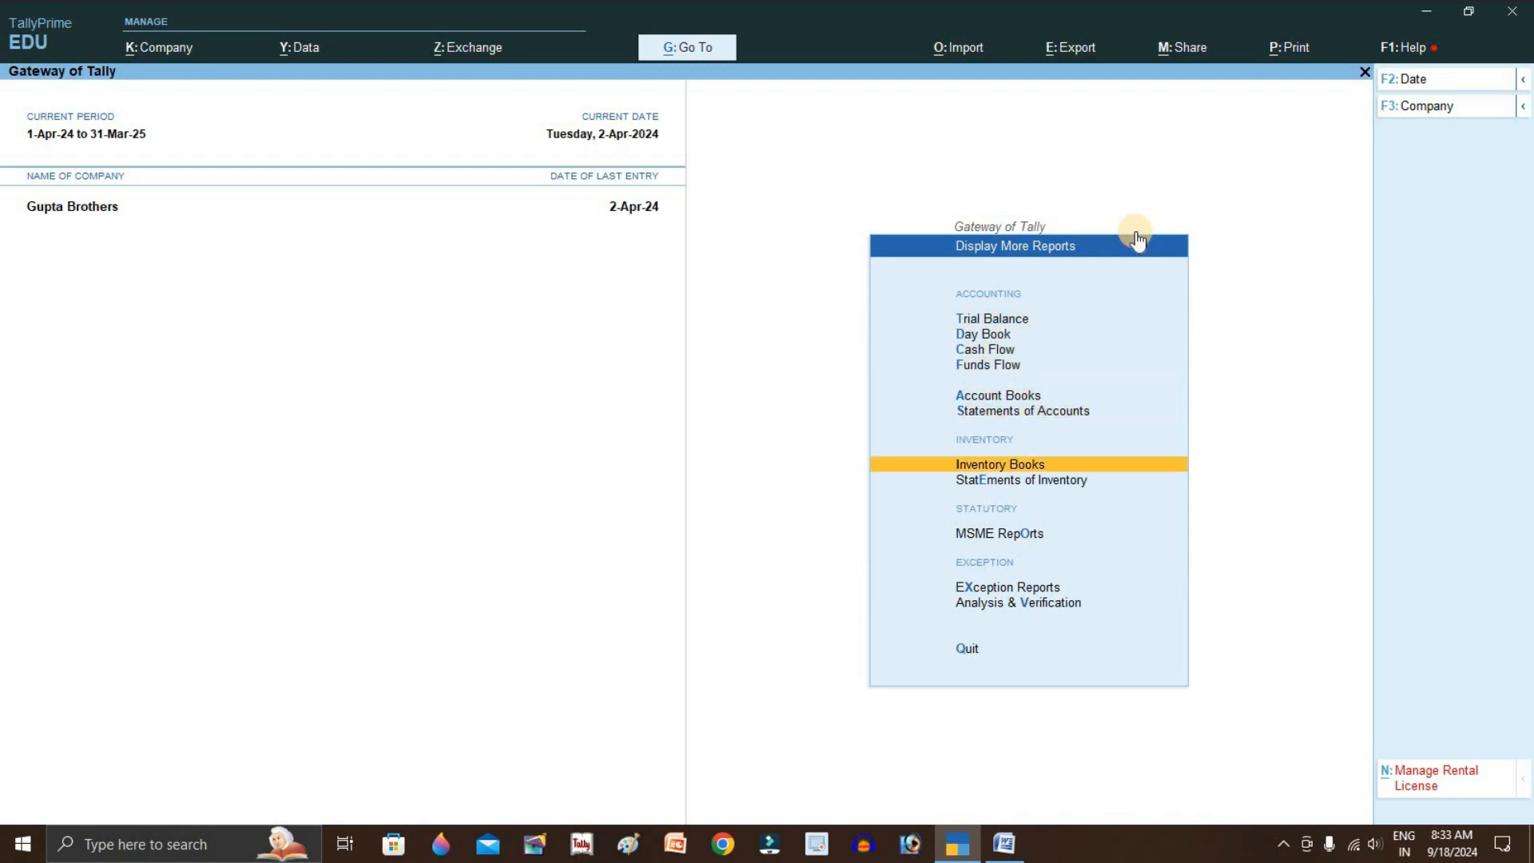
pyautogui.press('Up')
pyautogui.press('Return')
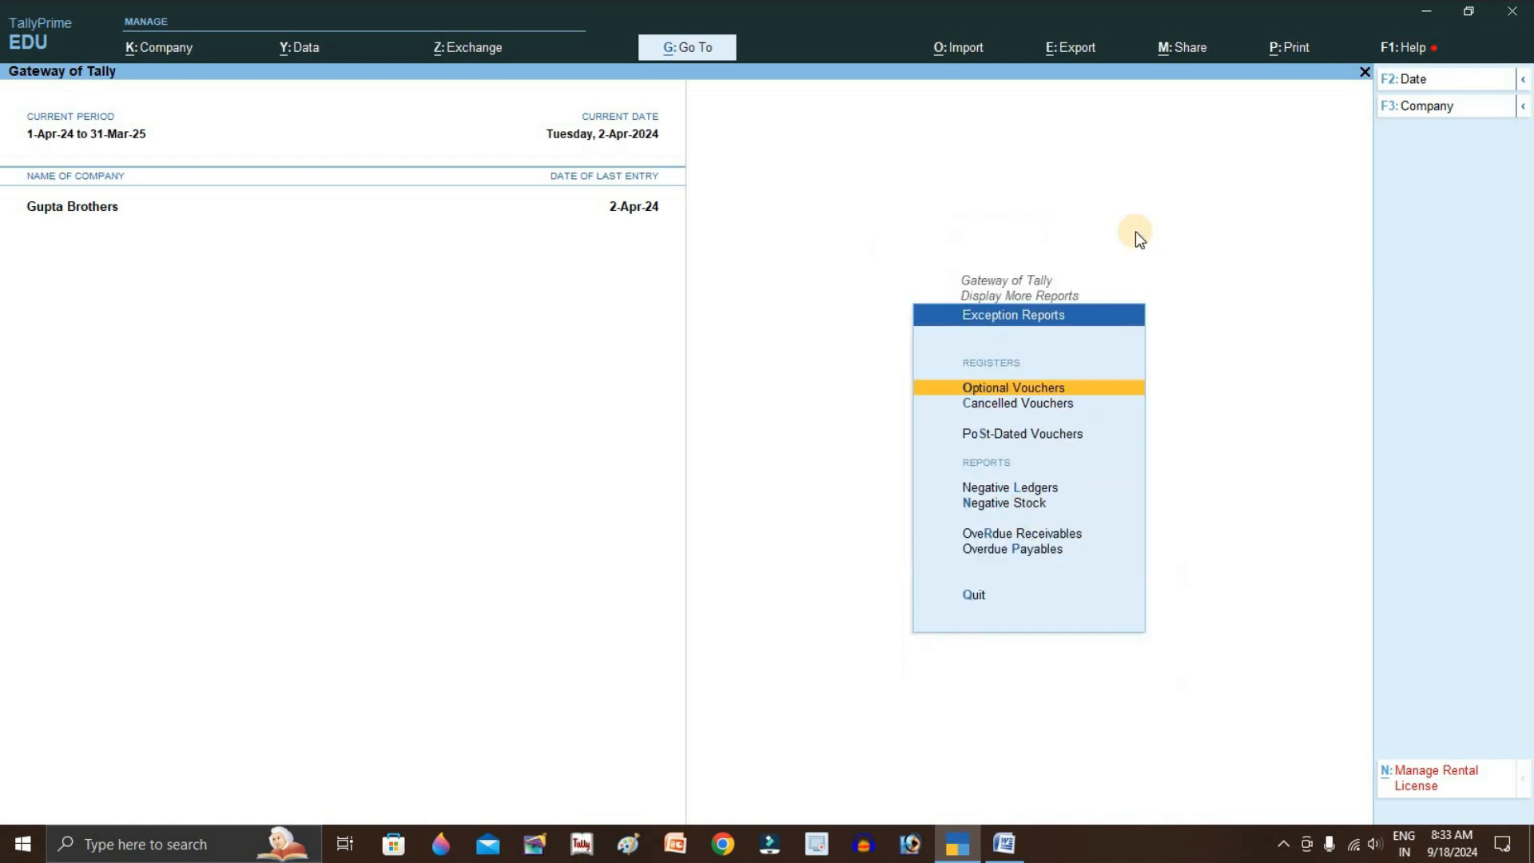
pyautogui.press('Down')
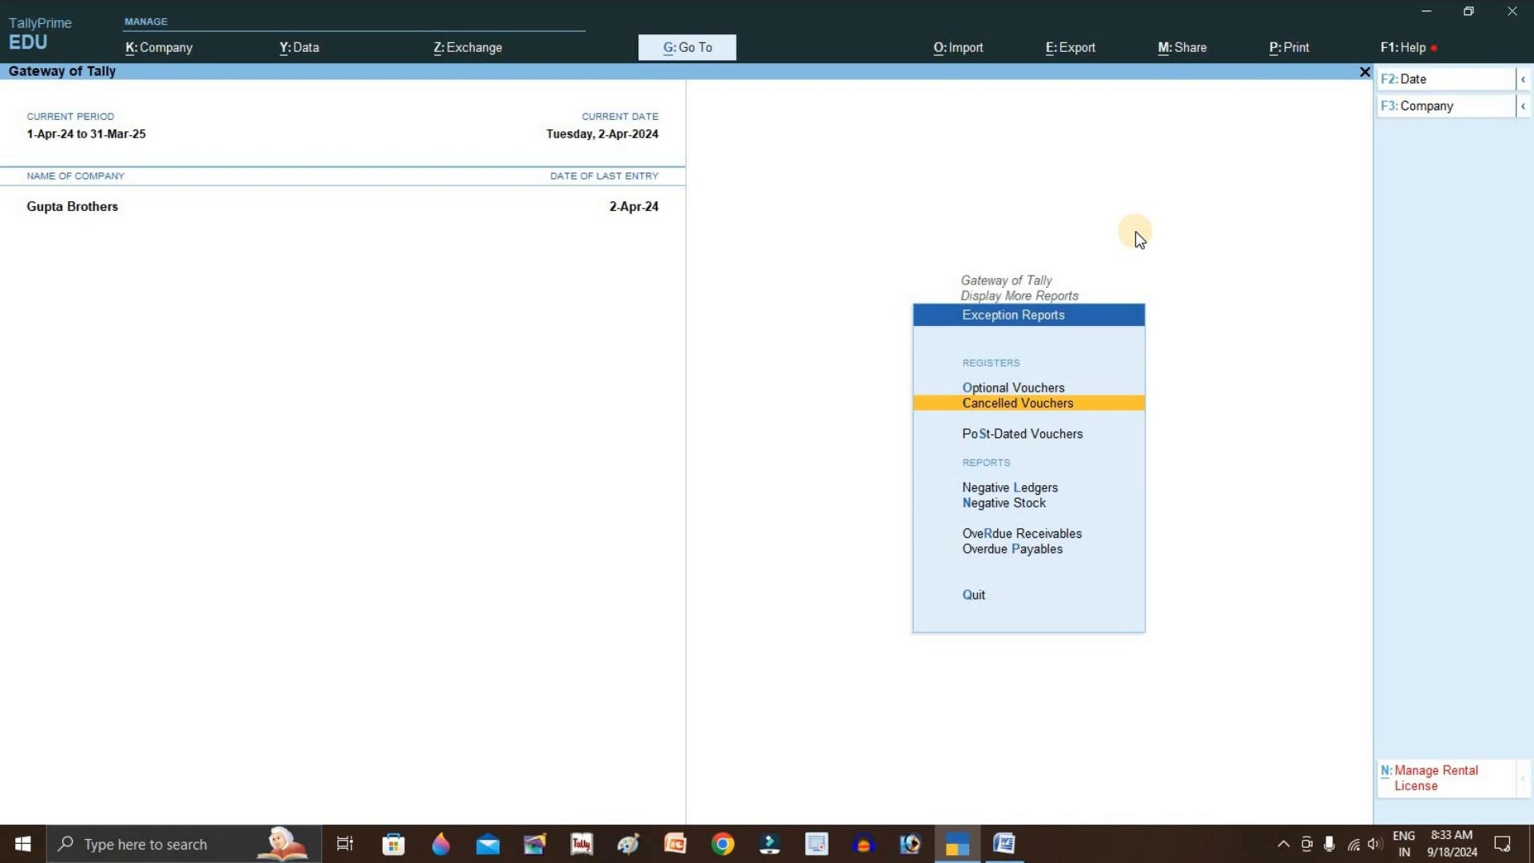
pyautogui.press('Return')
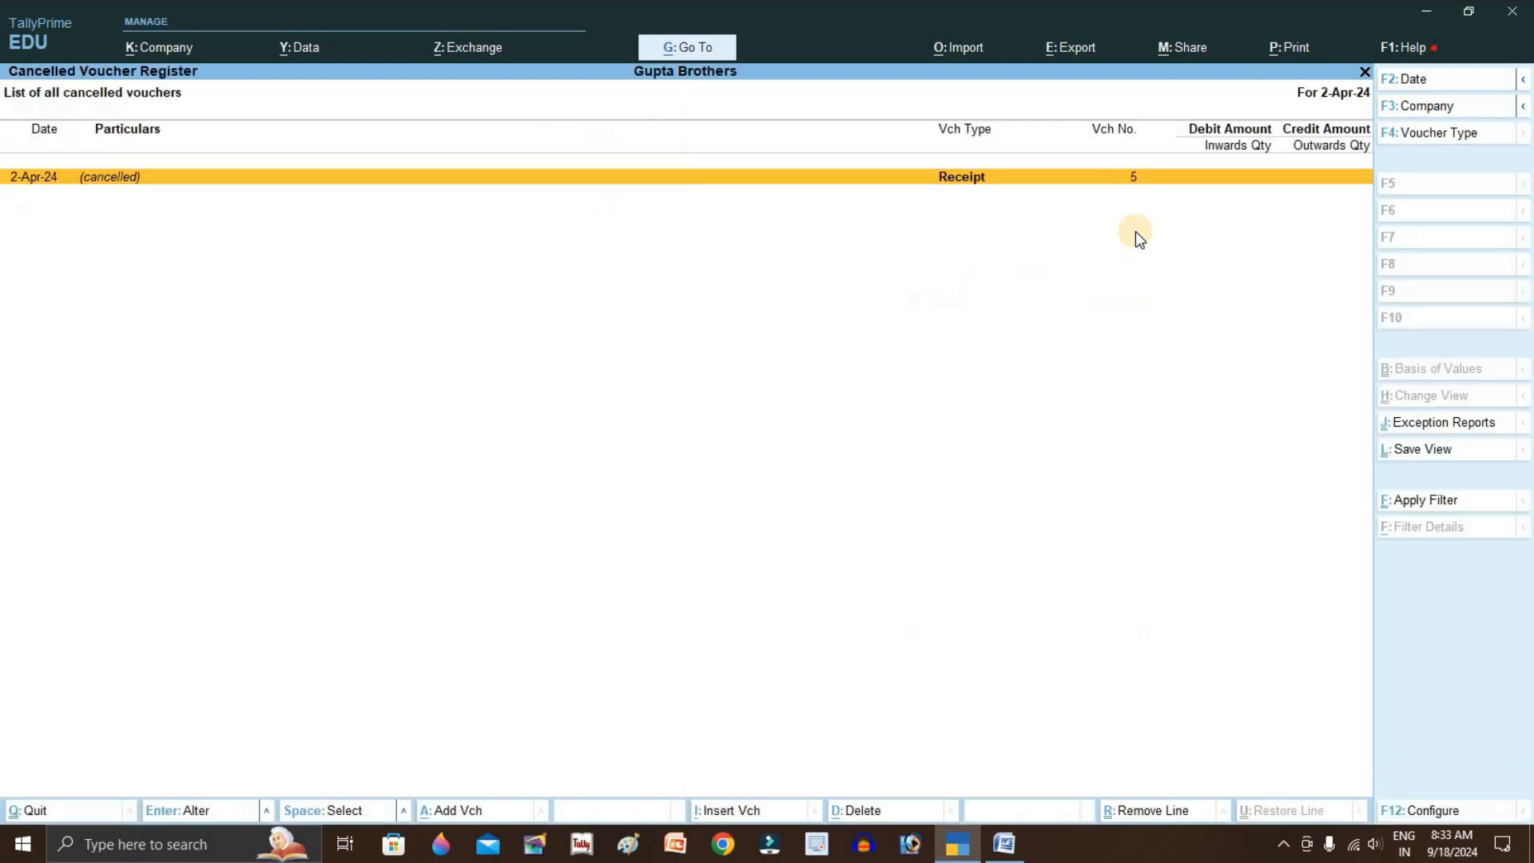
# Inspect cancelled receipt voucher 5 and return to the Gateway of Tally without altering it
pyautogui.press('Return')
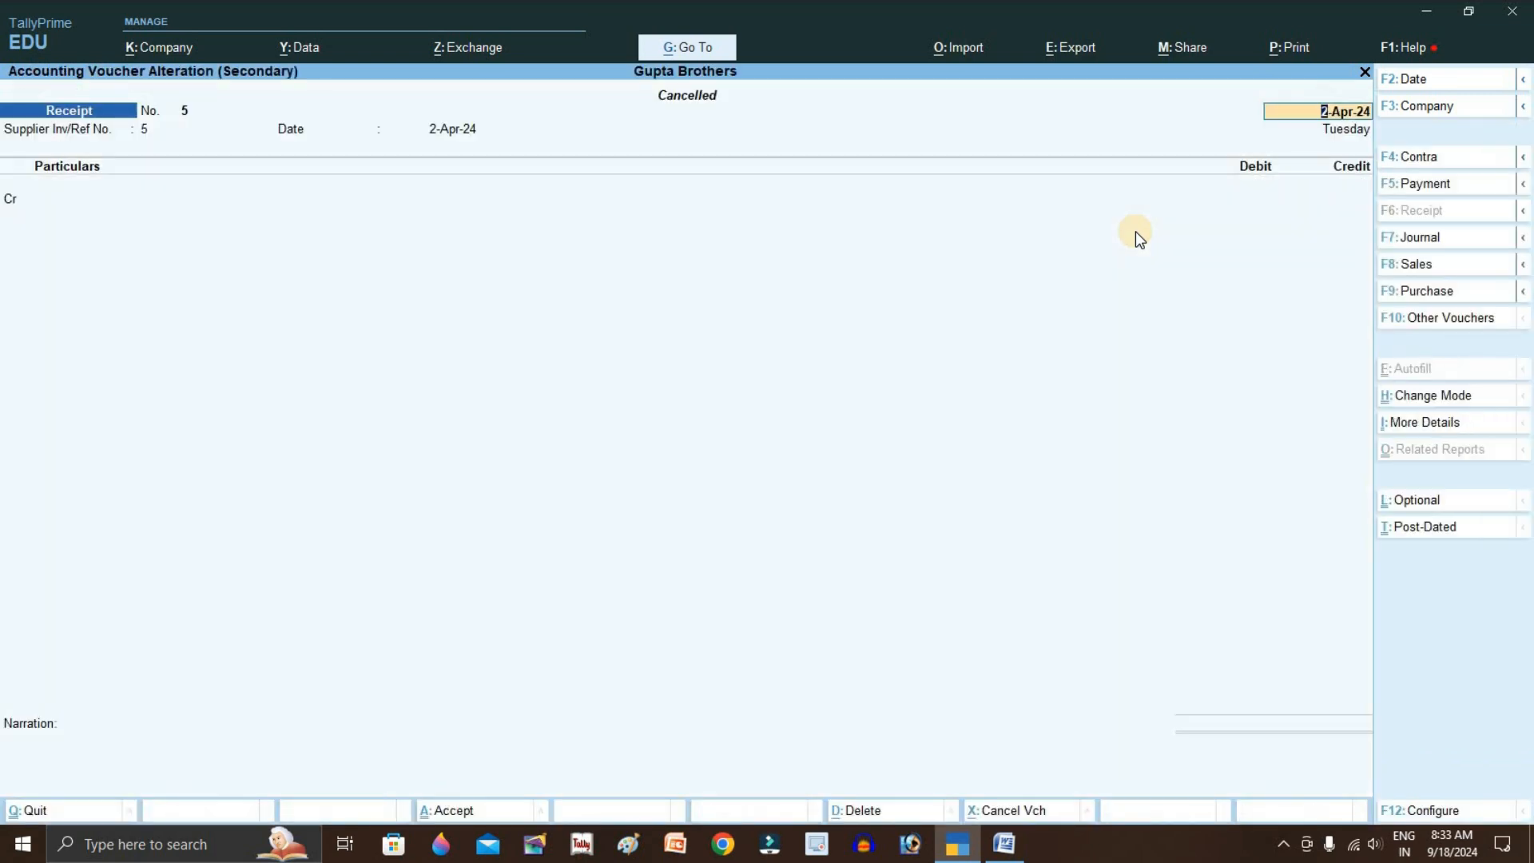
pyautogui.press('BackSpace')
pyautogui.press('Escape')
pyautogui.press('Escape')
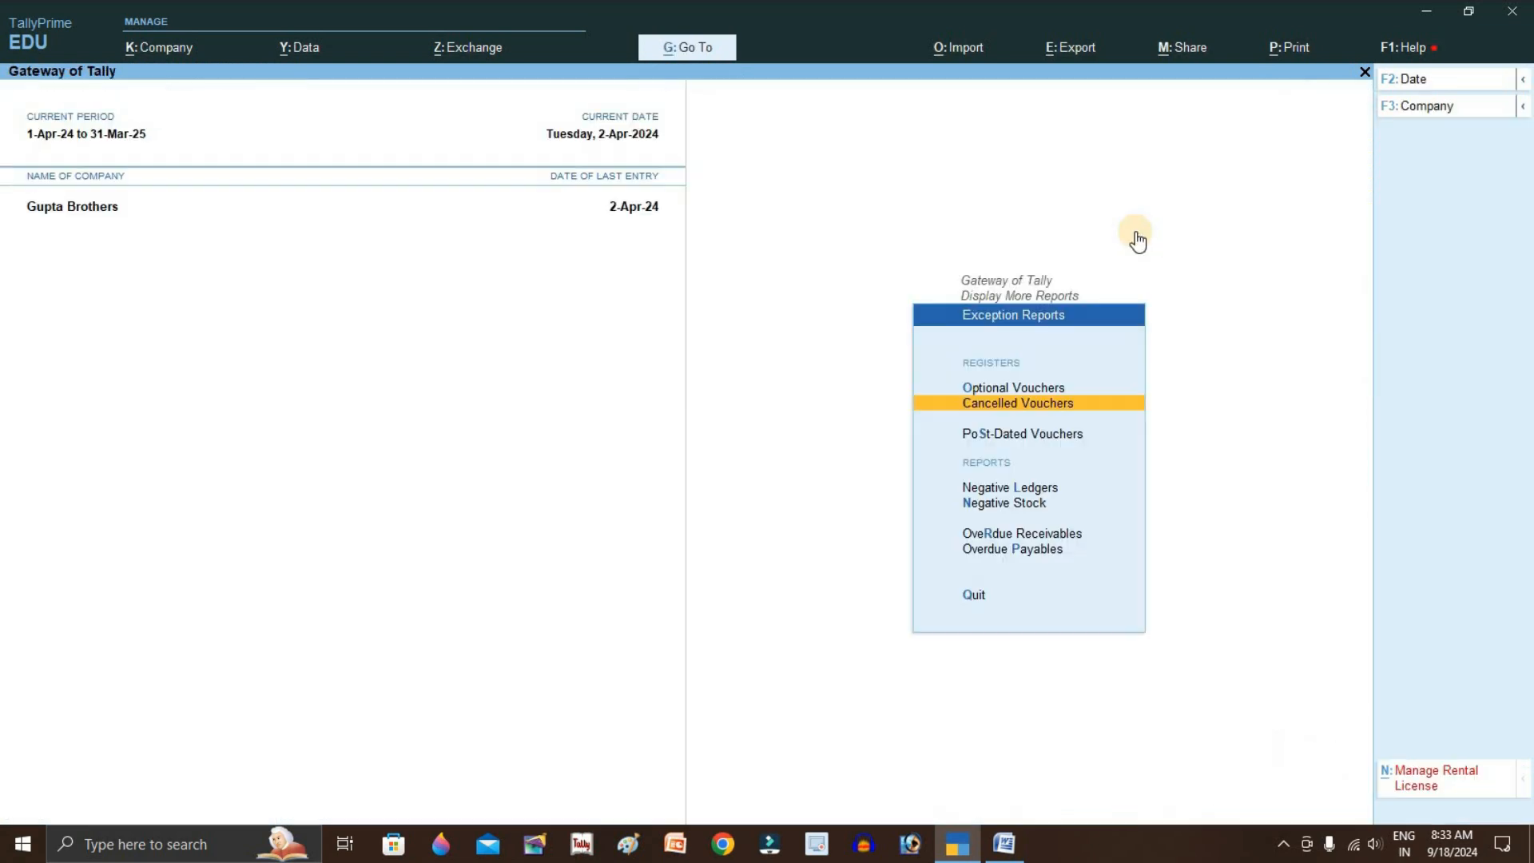
pyautogui.press('Escape')
pyautogui.press('Escape')
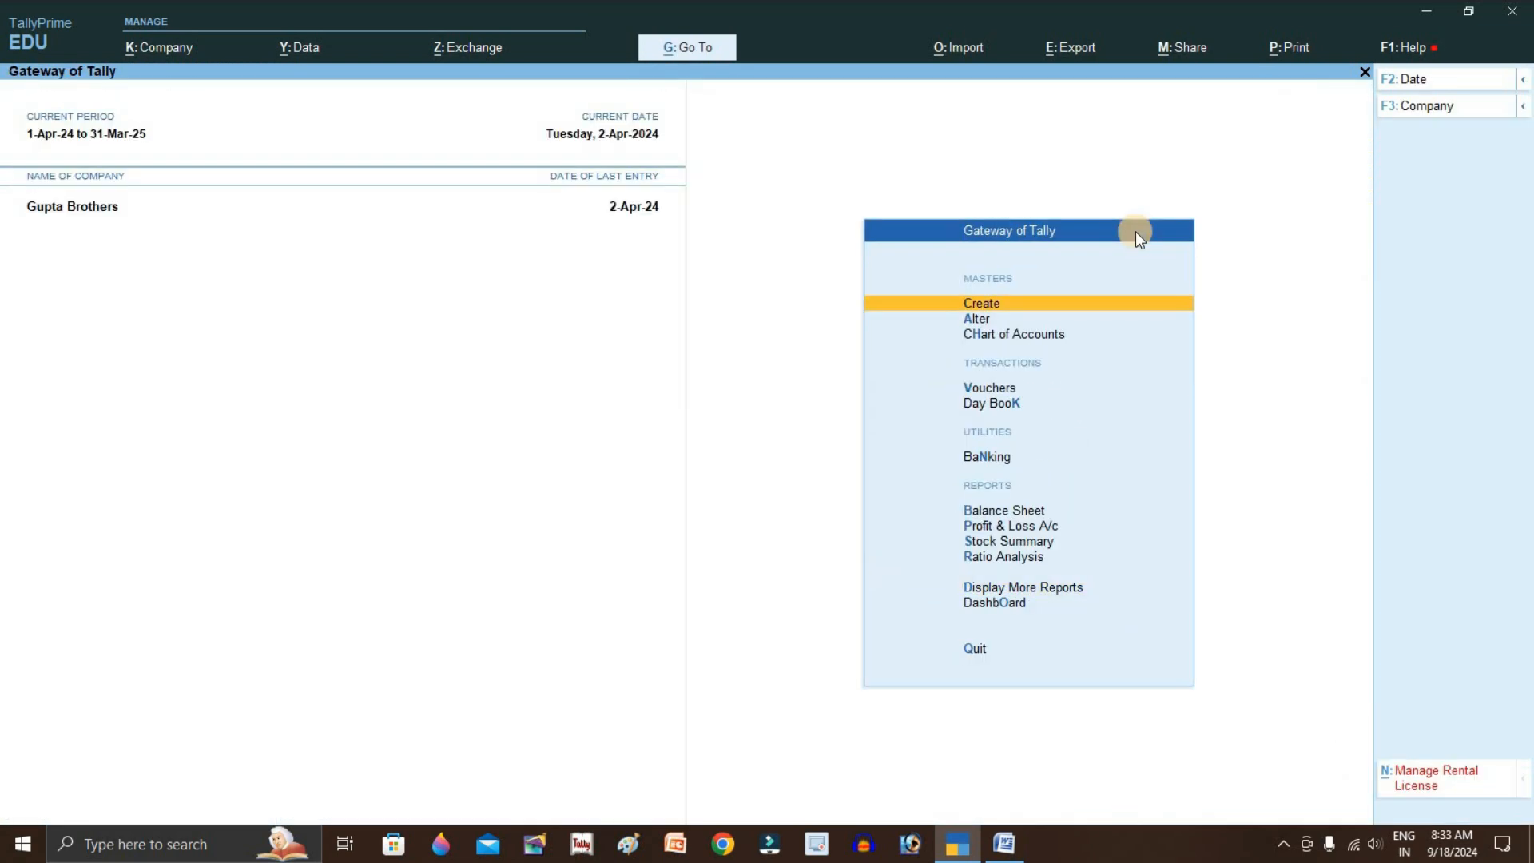